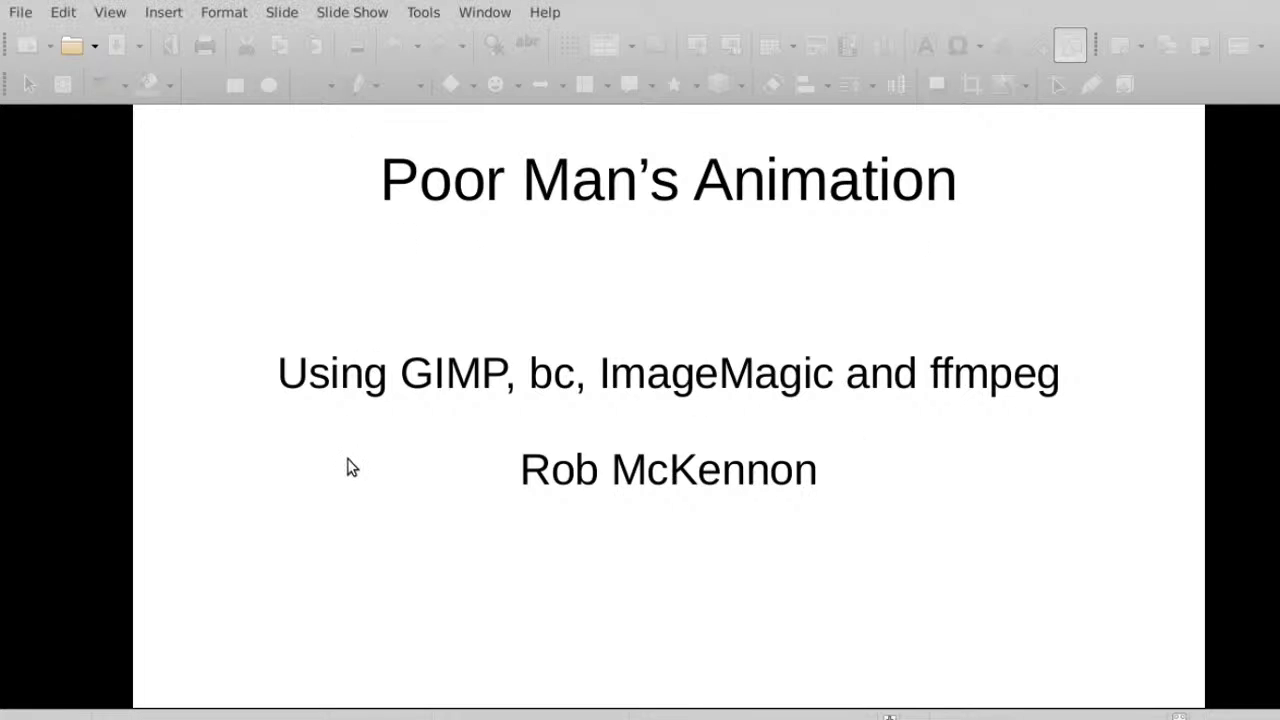
# Advance from the title slide to the presenter's background slide.
pyautogui.click(586, 380)
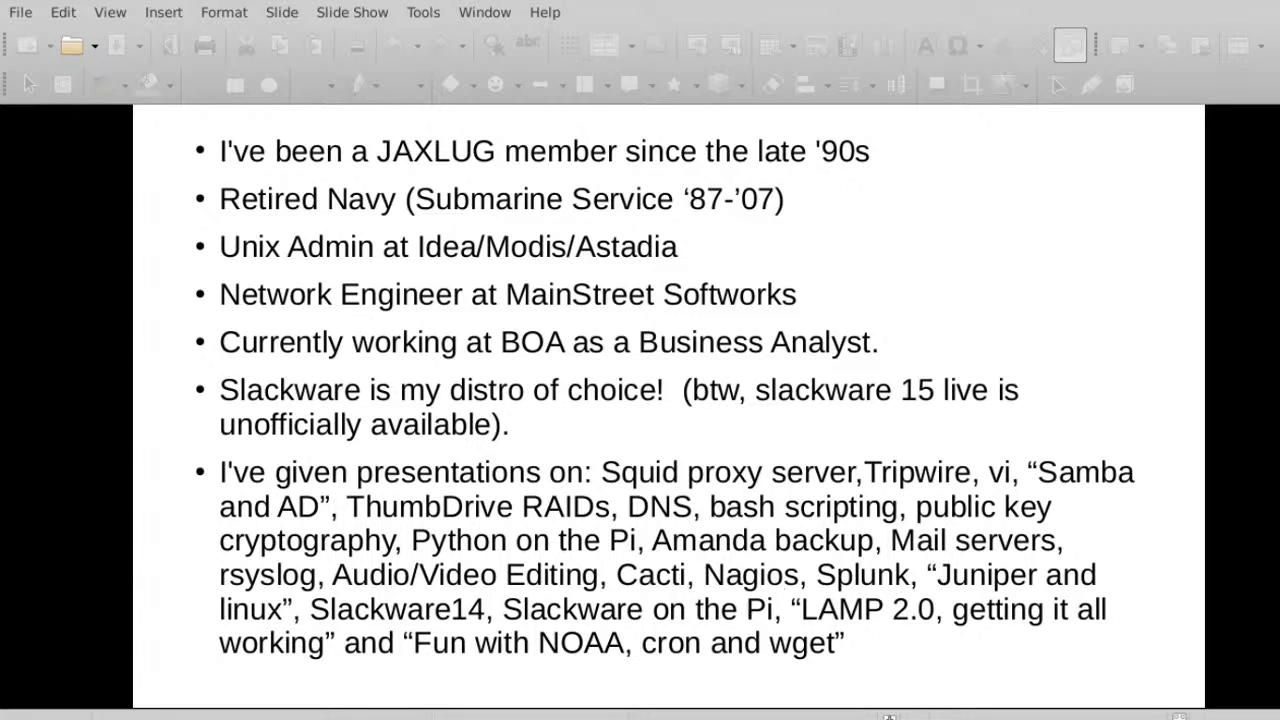
# Move on to the High Level Look slide outlining the GIMP-to-ffmpeg workflow.
pyautogui.press('pagedown')
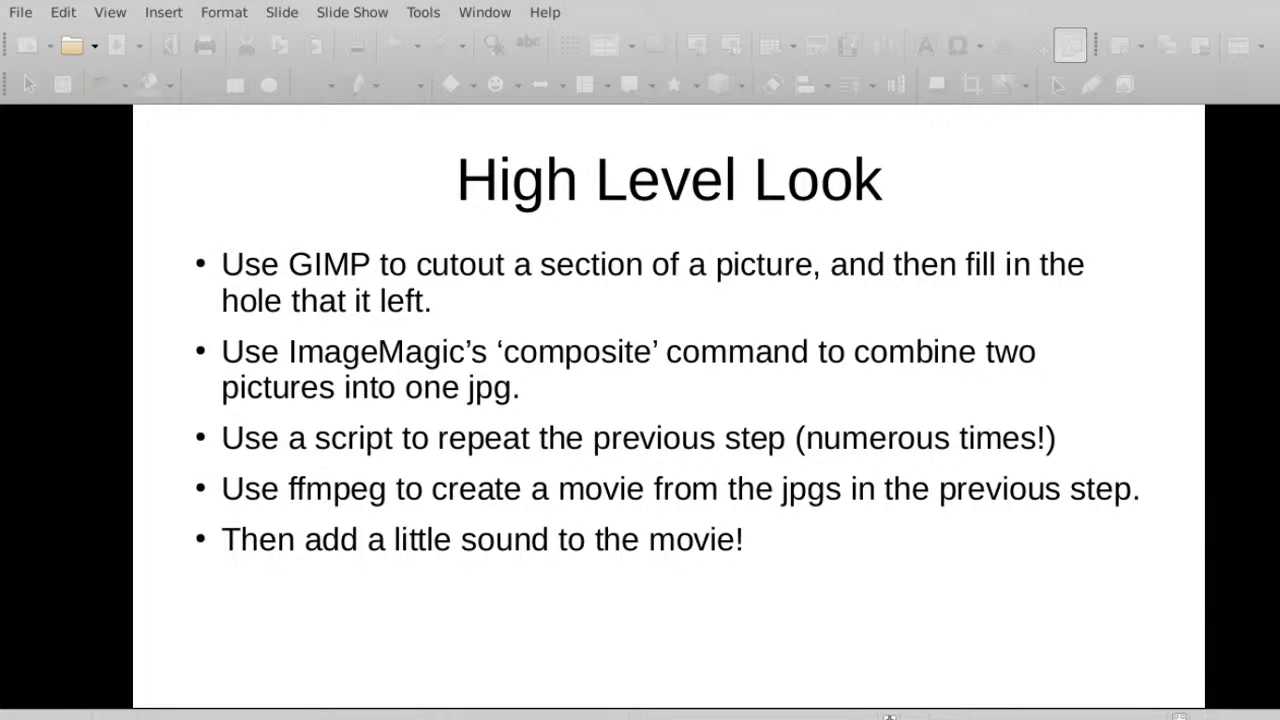
# Advance to the GIMP slide listing the first photo-editing steps.
pyautogui.press('space')
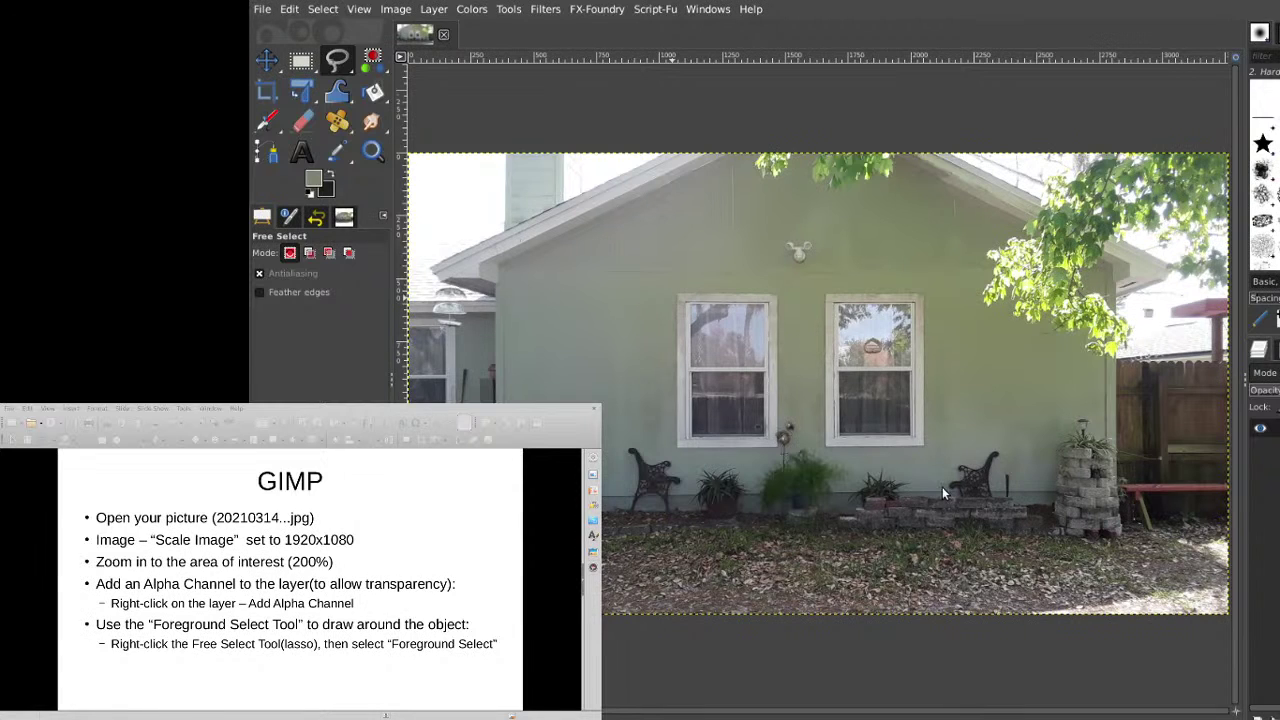
# Zoom in on the house's two windows, then back out to show the whole photo.
pyautogui.scroll(-2, 942, 497)
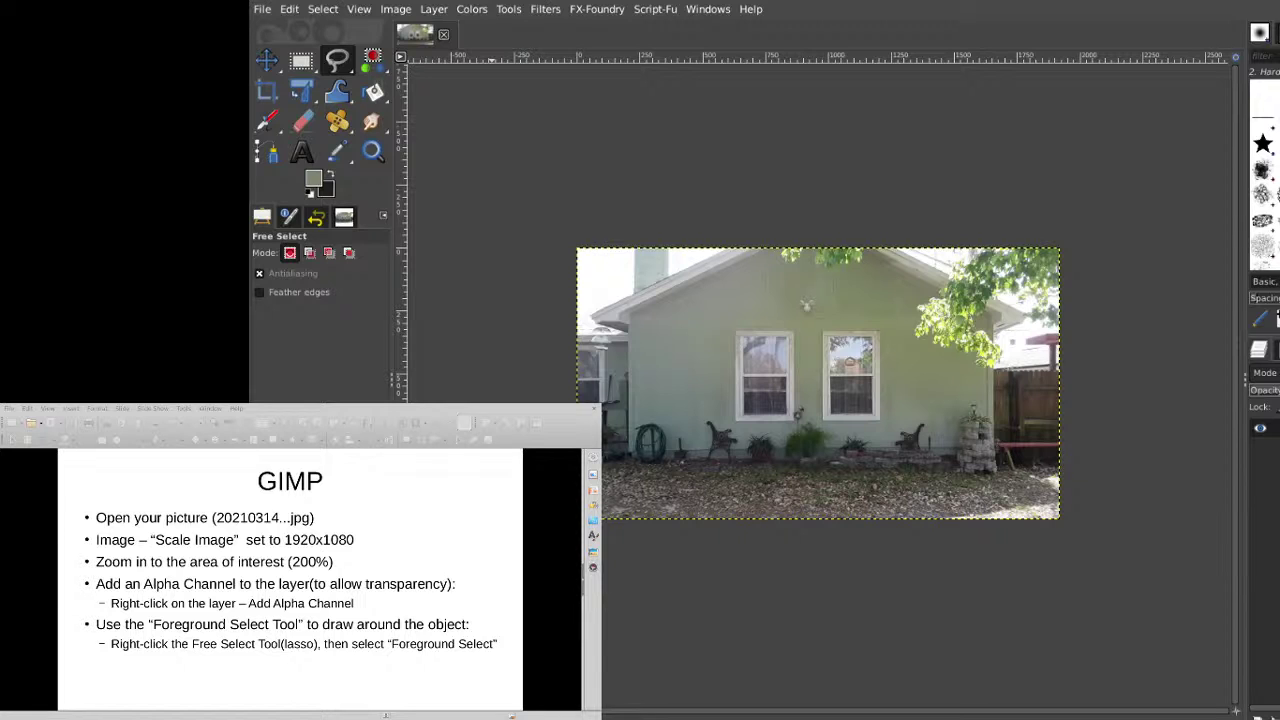
pyautogui.press('1')
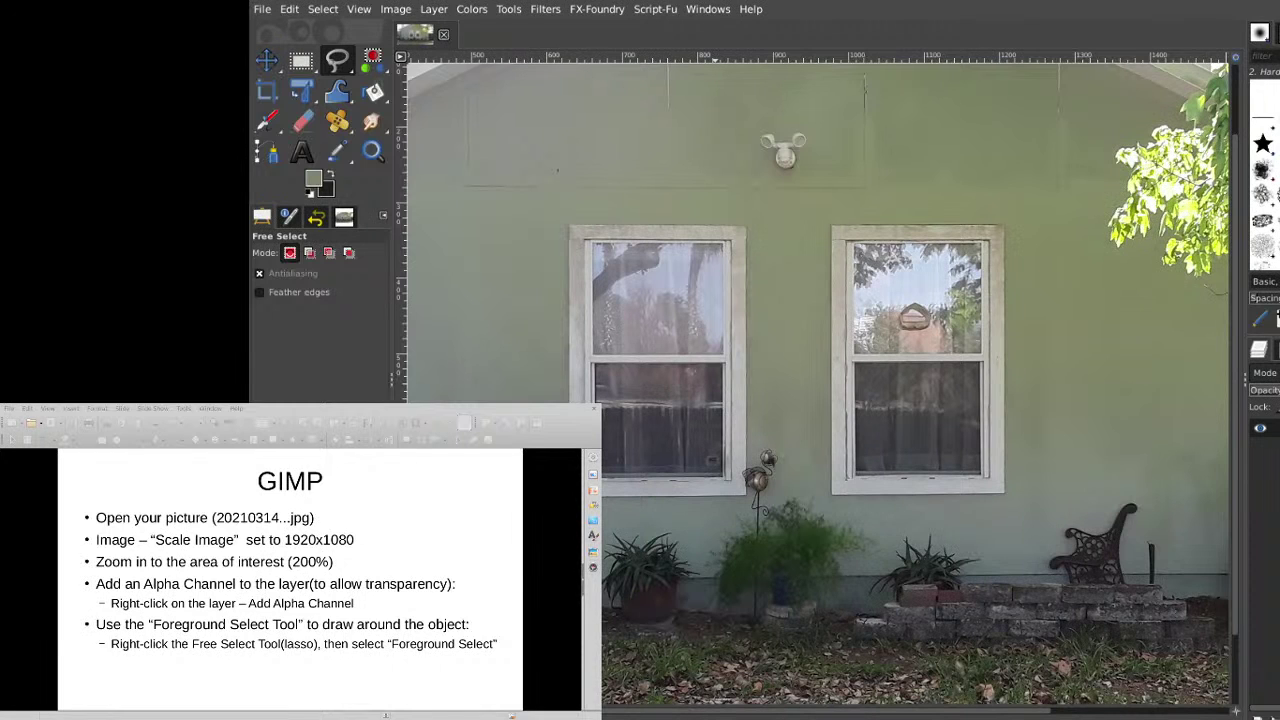
pyautogui.press('-')
pyautogui.press('-')
pyautogui.press('-')
pyautogui.press('-')
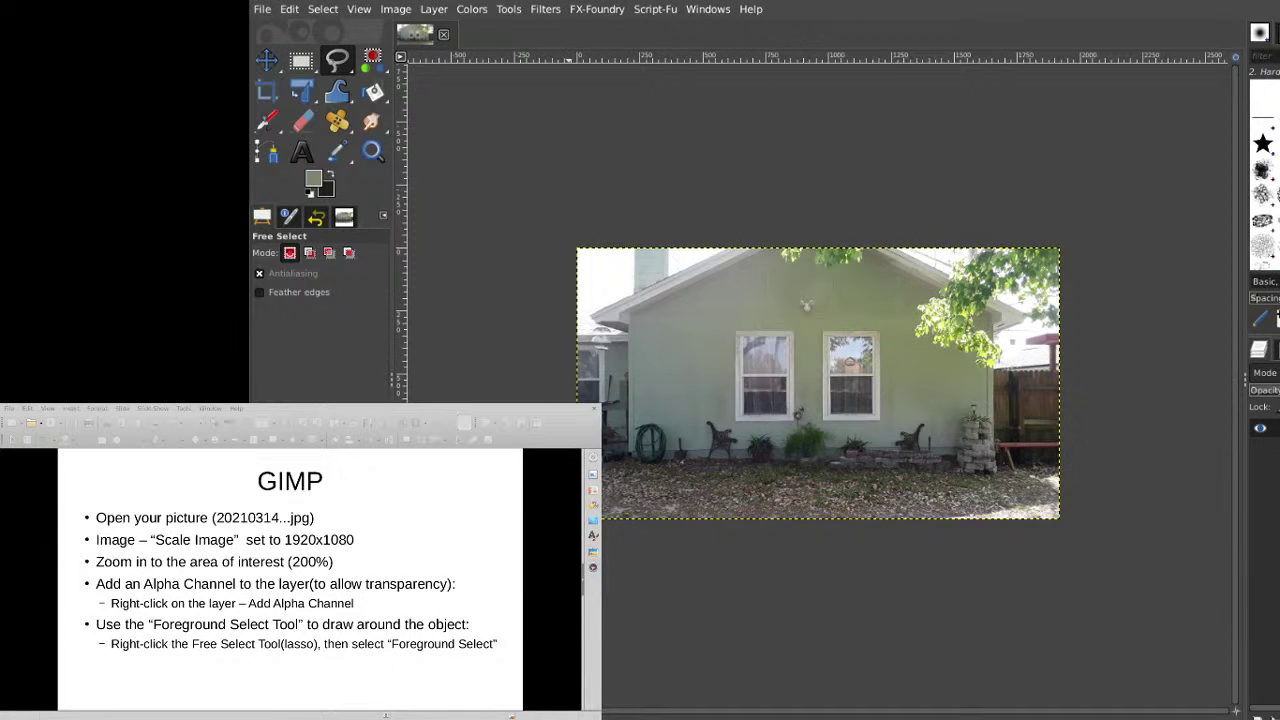
# Magnify the wall beside the brick planter and activate the Foreground Select tool with Shift+F.
pyautogui.press('+')
pyautogui.press('+')
pyautogui.press('+')
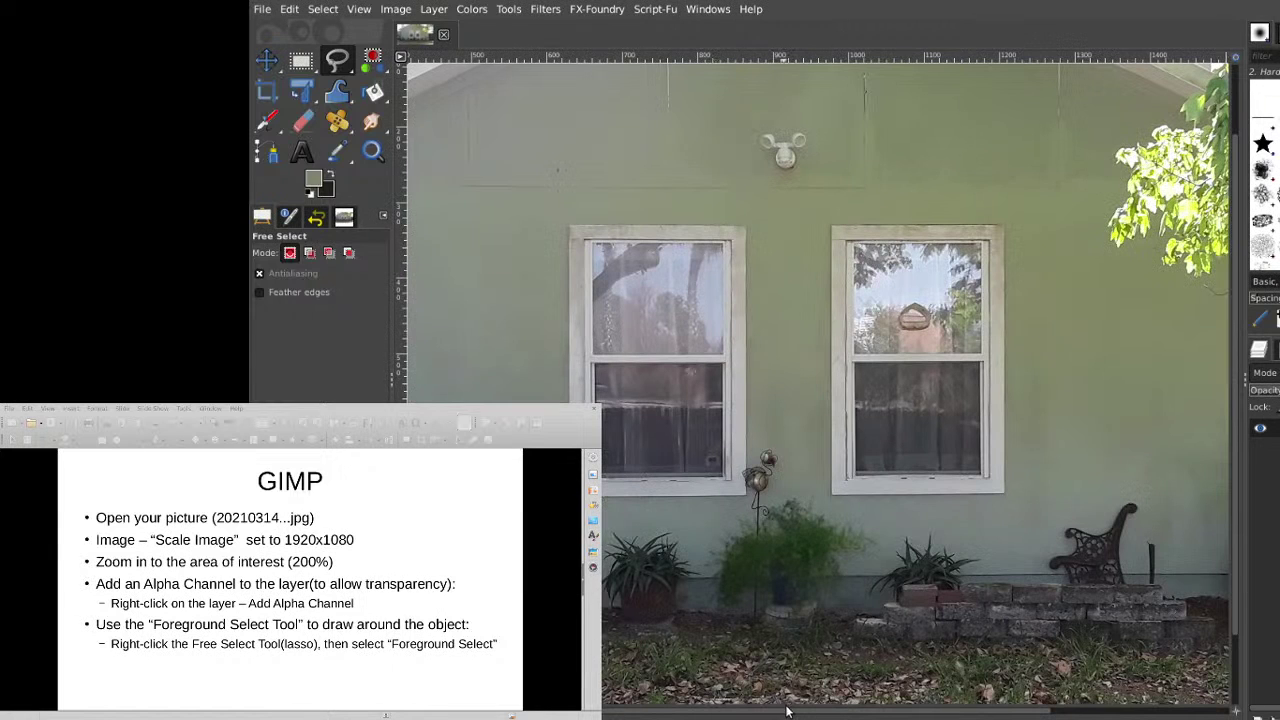
pyautogui.moveTo(786, 710); pyautogui.dragTo(1055, 710)
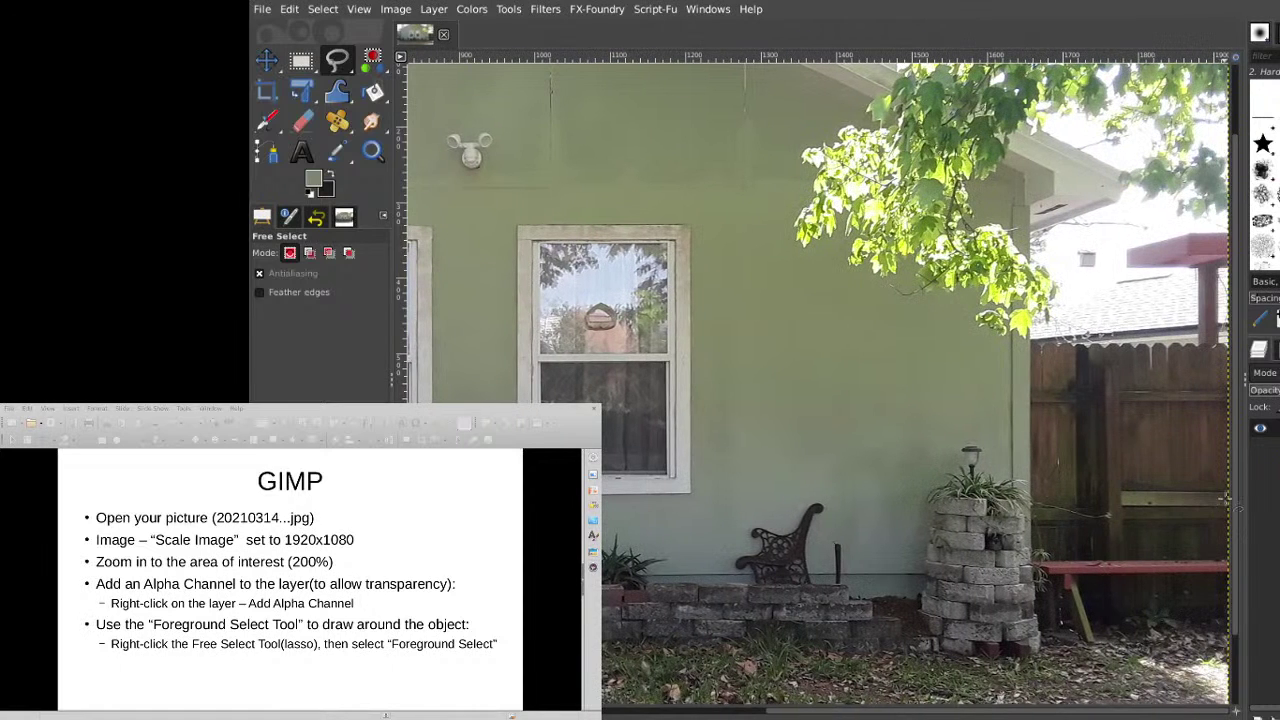
pyautogui.scroll(-1, 1233, 578)
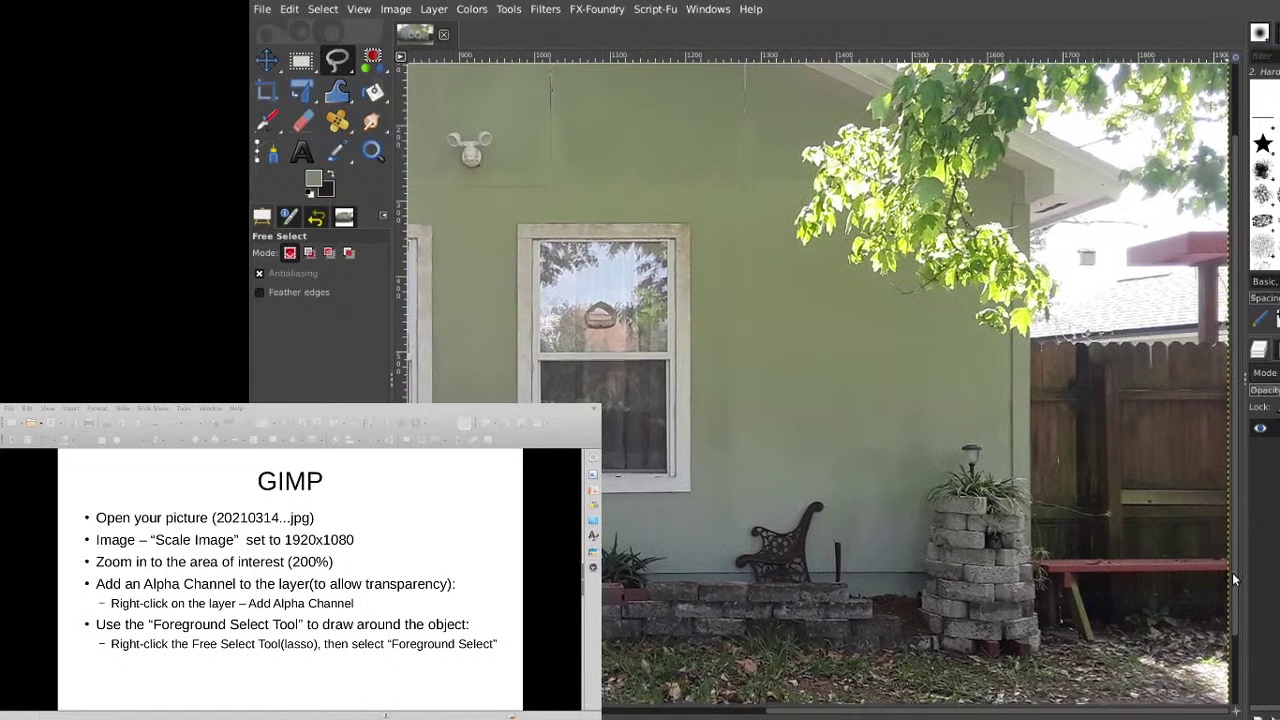
pyautogui.scroll(-3, 1233, 578)
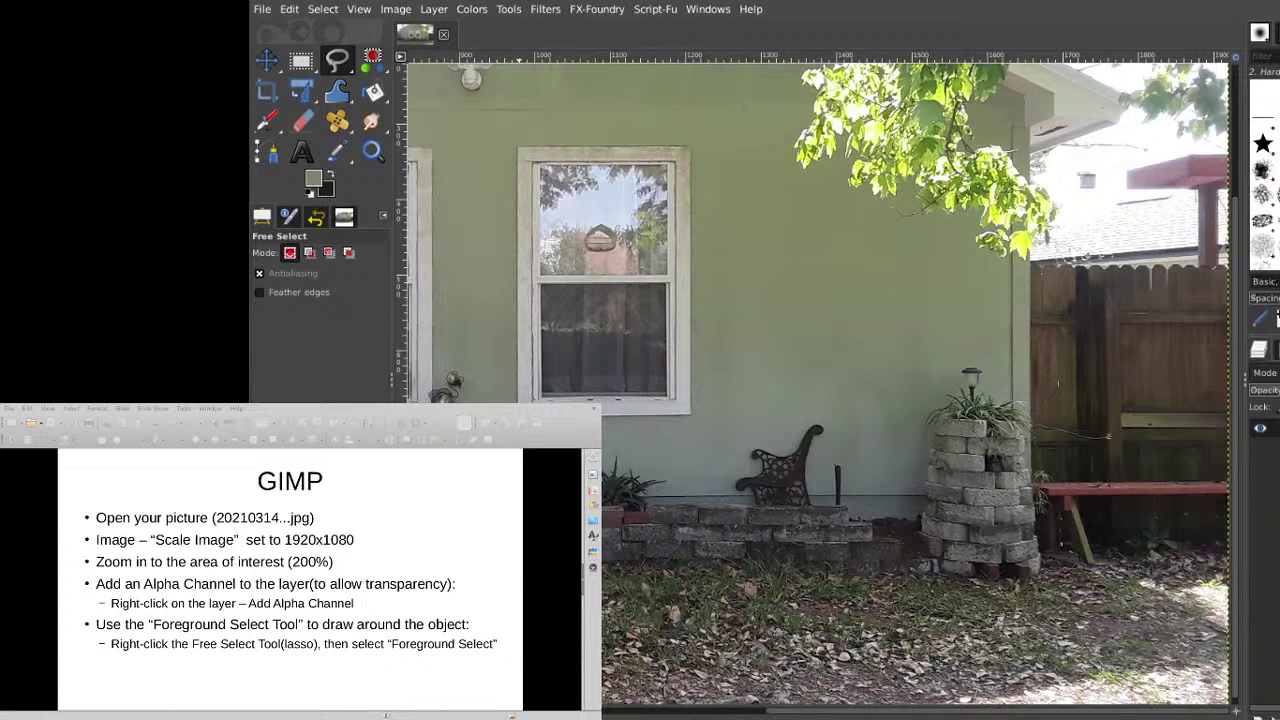
pyautogui.press('2')
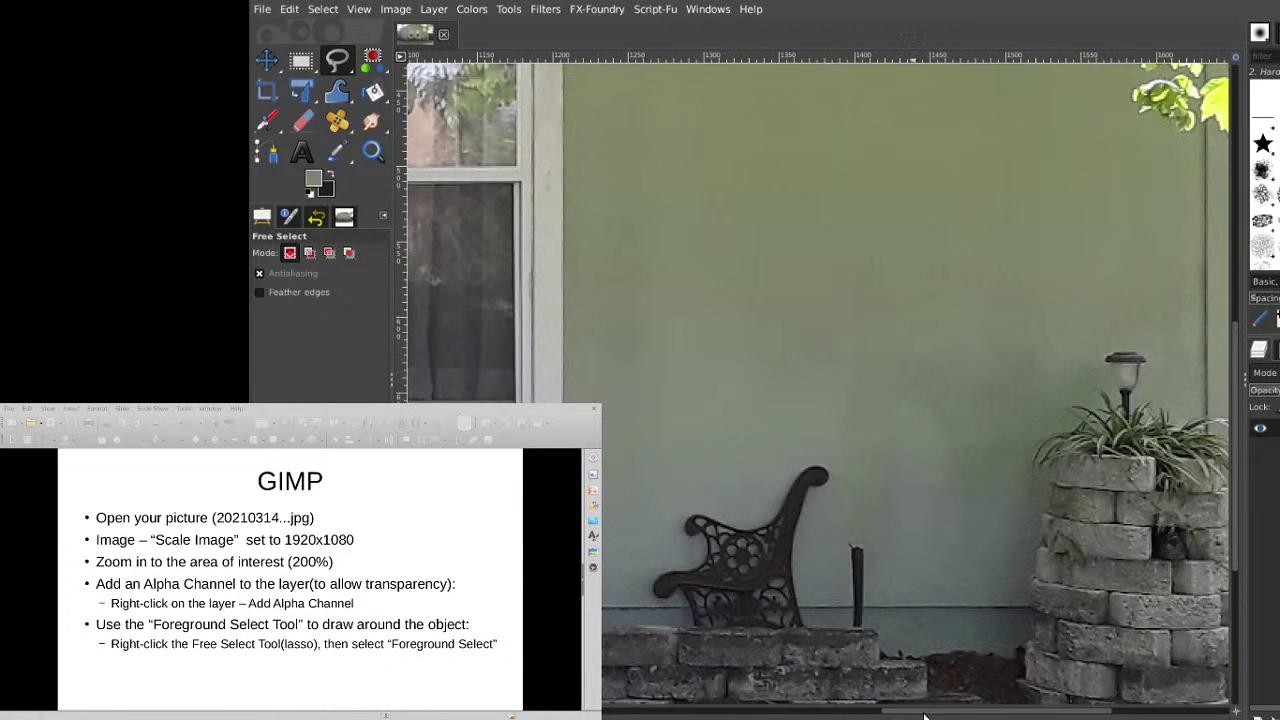
pyautogui.moveTo(924, 716); pyautogui.dragTo(1010, 714)
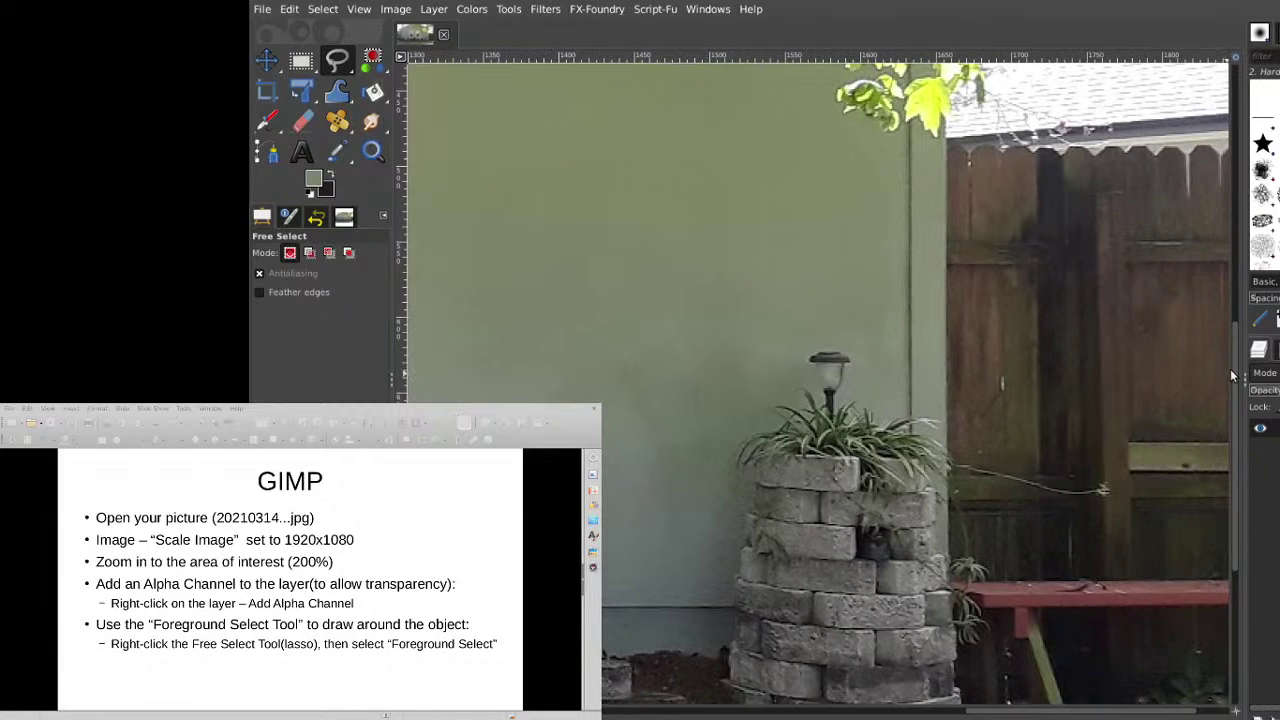
pyautogui.moveTo(1237, 414); pyautogui.dragTo(1237, 478)
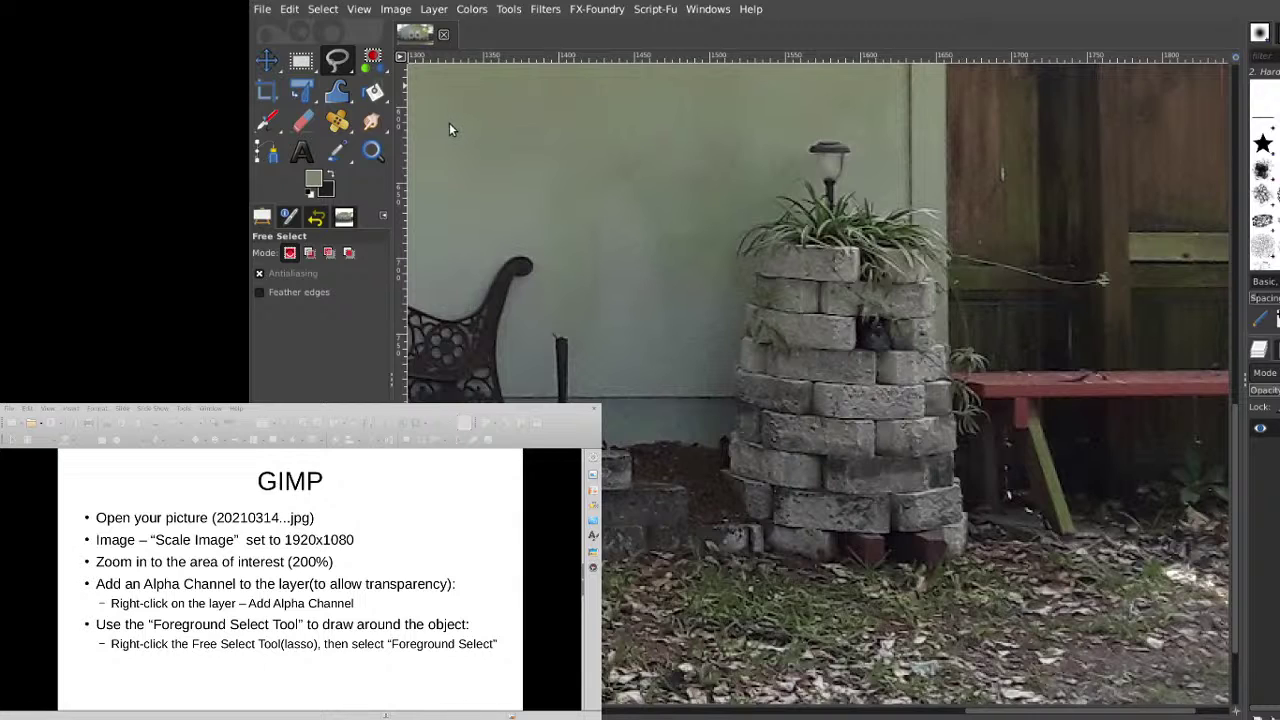
pyautogui.hotkey('shift', 'f')
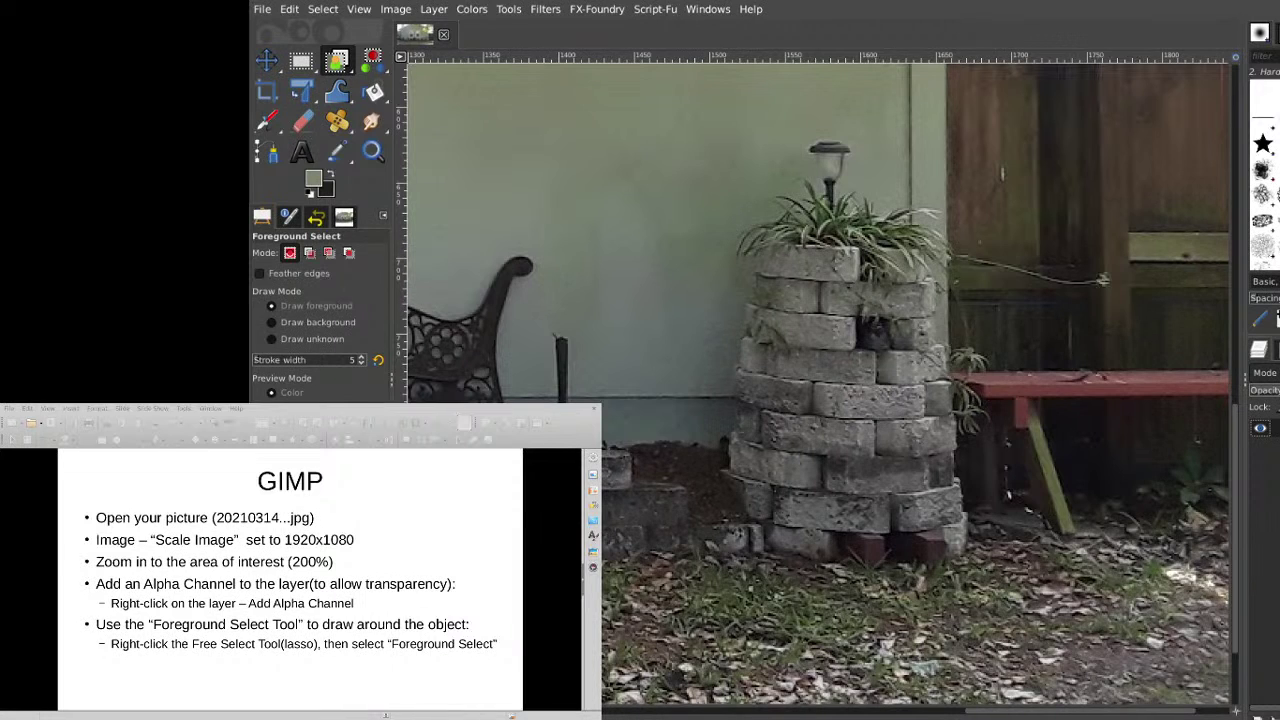
pyautogui.scroll(-1, 386, 521)
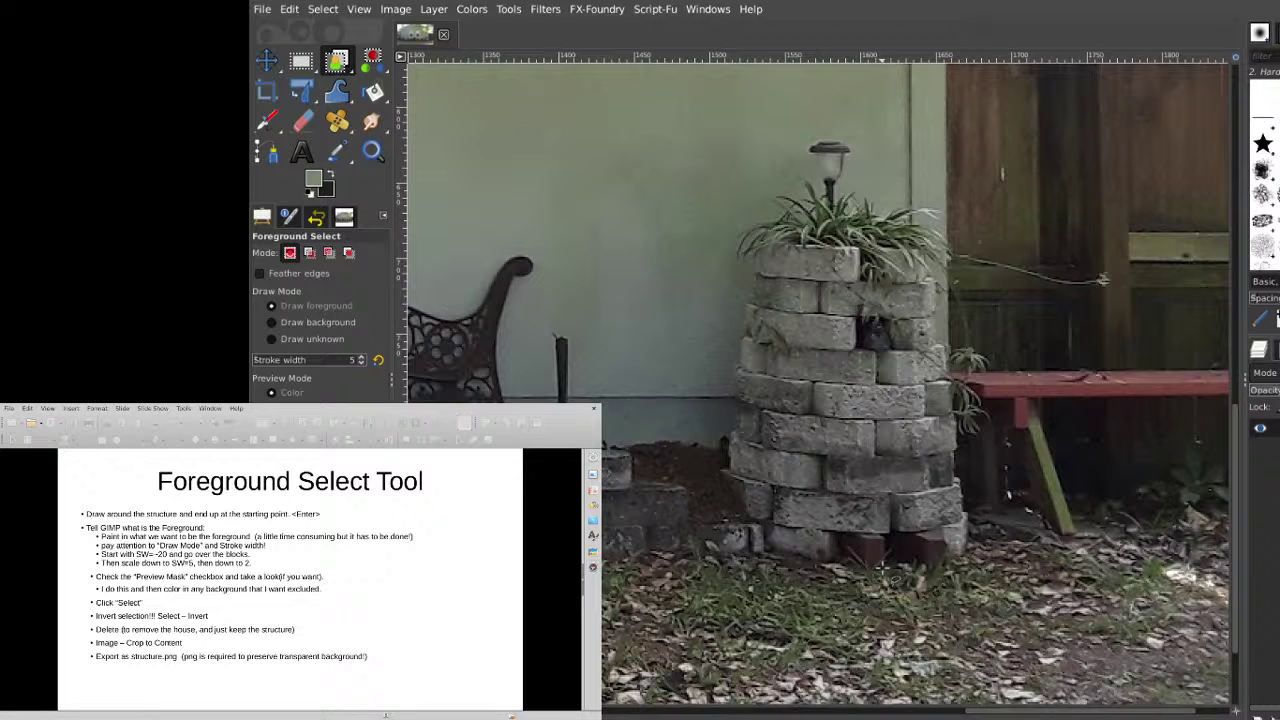
# Finish the rough Foreground Select outline around the planter.
pyautogui.press('Return')
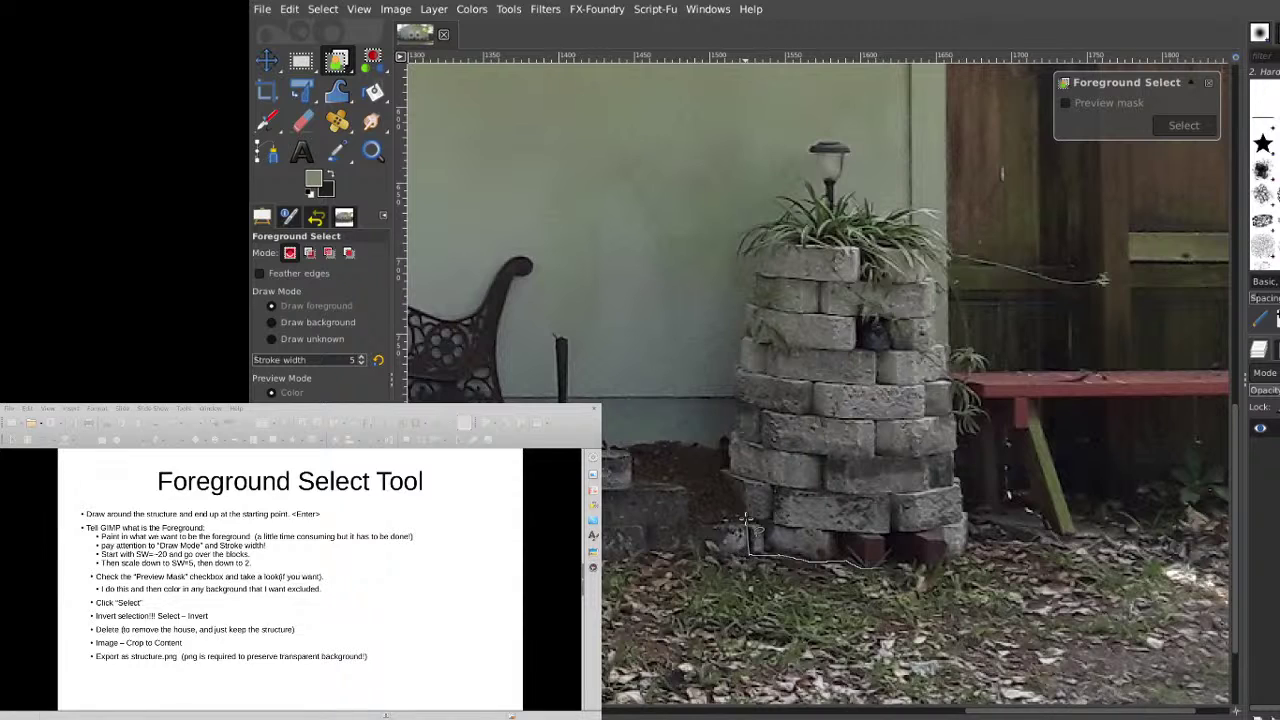
# Trace the lasso up the tower's side, around the plant and lamp, and back to the base.
pyautogui.moveTo(742, 516); pyautogui.dragTo(720, 467)
pyautogui.click(731, 431)
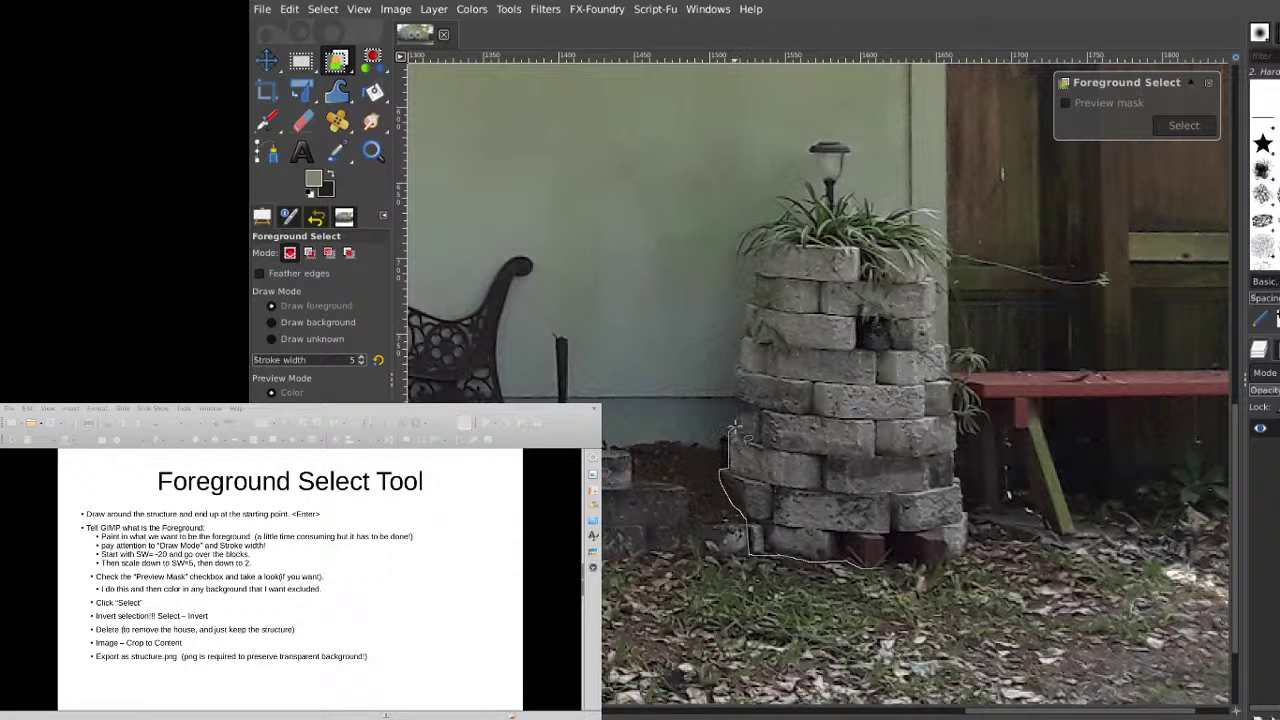
pyautogui.click(736, 366)
pyautogui.click(741, 334)
pyautogui.click(748, 301)
pyautogui.click(756, 274)
pyautogui.moveTo(748, 268)
pyautogui.mouseDown()
pyautogui.moveTo(751, 219)
pyautogui.moveTo(778, 212)
pyautogui.moveTo(764, 200)
pyautogui.moveTo(772, 188)
pyautogui.moveTo(804, 190)
pyautogui.mouseUp()
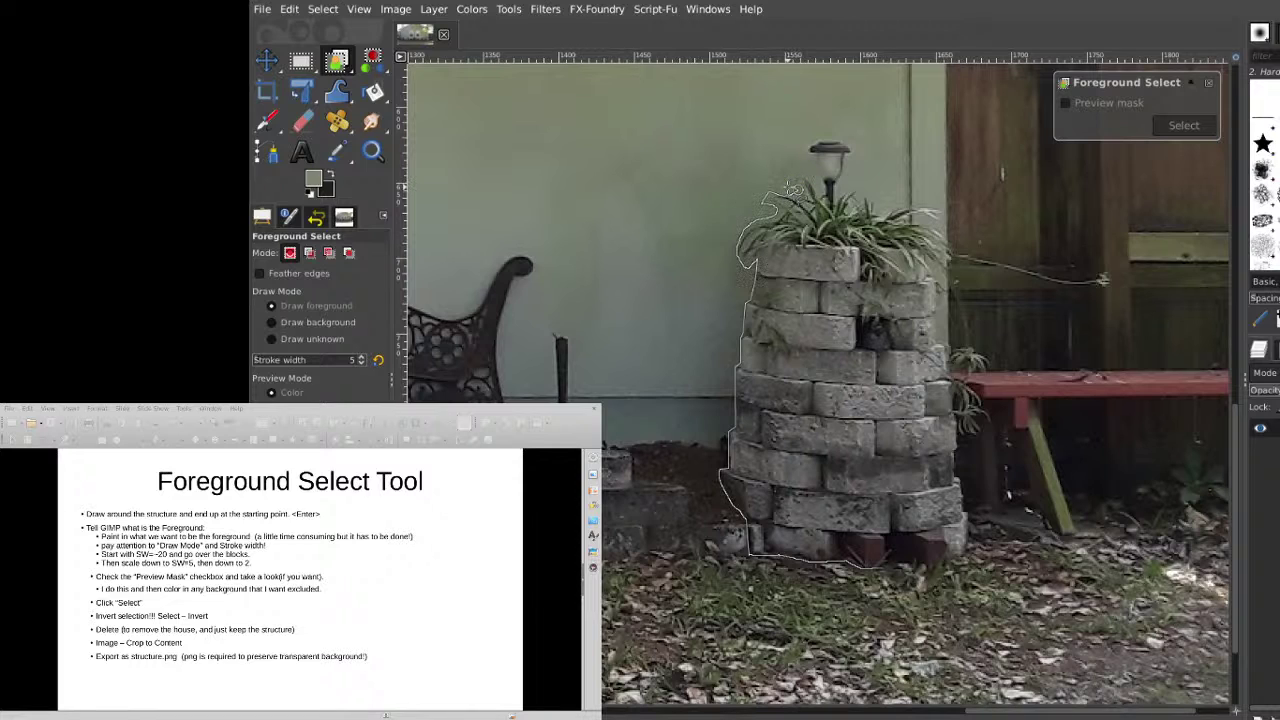
pyautogui.moveTo(790, 186)
pyautogui.mouseDown()
pyautogui.moveTo(808, 140)
pyautogui.moveTo(855, 148)
pyautogui.moveTo(860, 133)
pyautogui.moveTo(845, 192)
pyautogui.moveTo(960, 230)
pyautogui.moveTo(934, 272)
pyautogui.moveTo(936, 331)
pyautogui.moveTo(955, 375)
pyautogui.moveTo(954, 458)
pyautogui.moveTo(974, 540)
pyautogui.moveTo(936, 570)
pyautogui.moveTo(884, 568)
pyautogui.mouseUp()
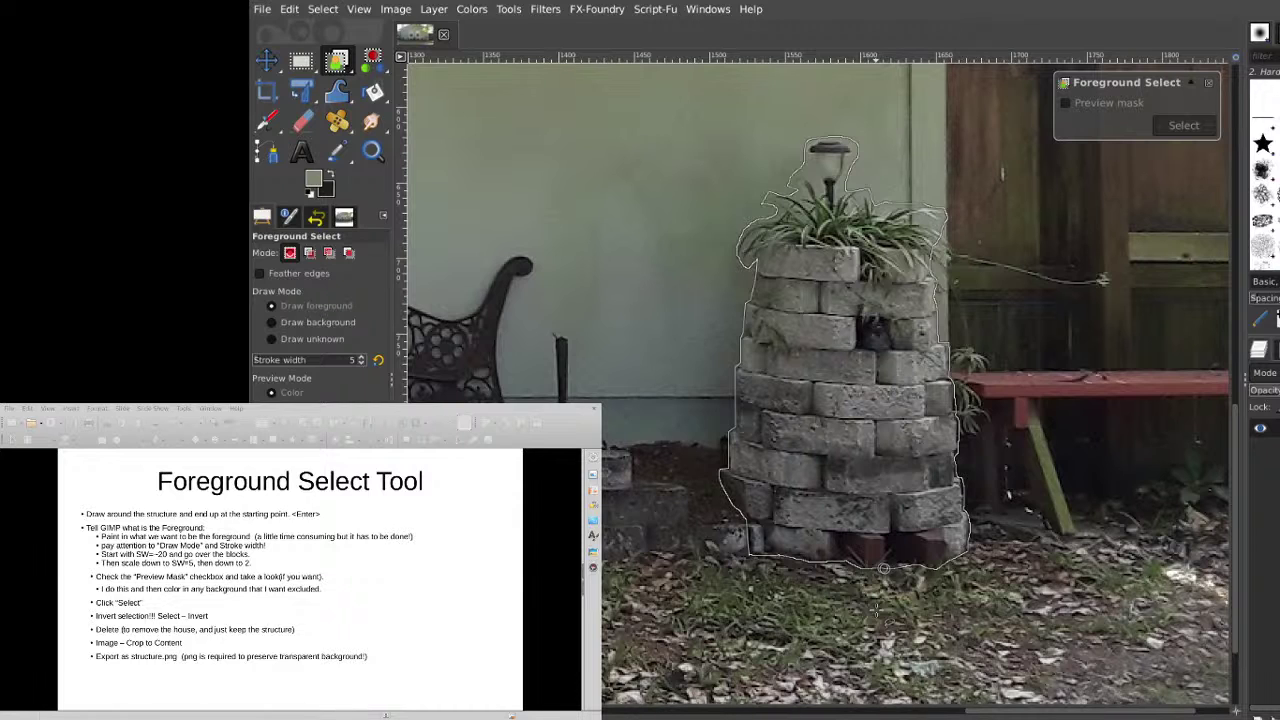
# Close the outline and paint over the brick tower to mark it as foreground.
pyautogui.press('Return')
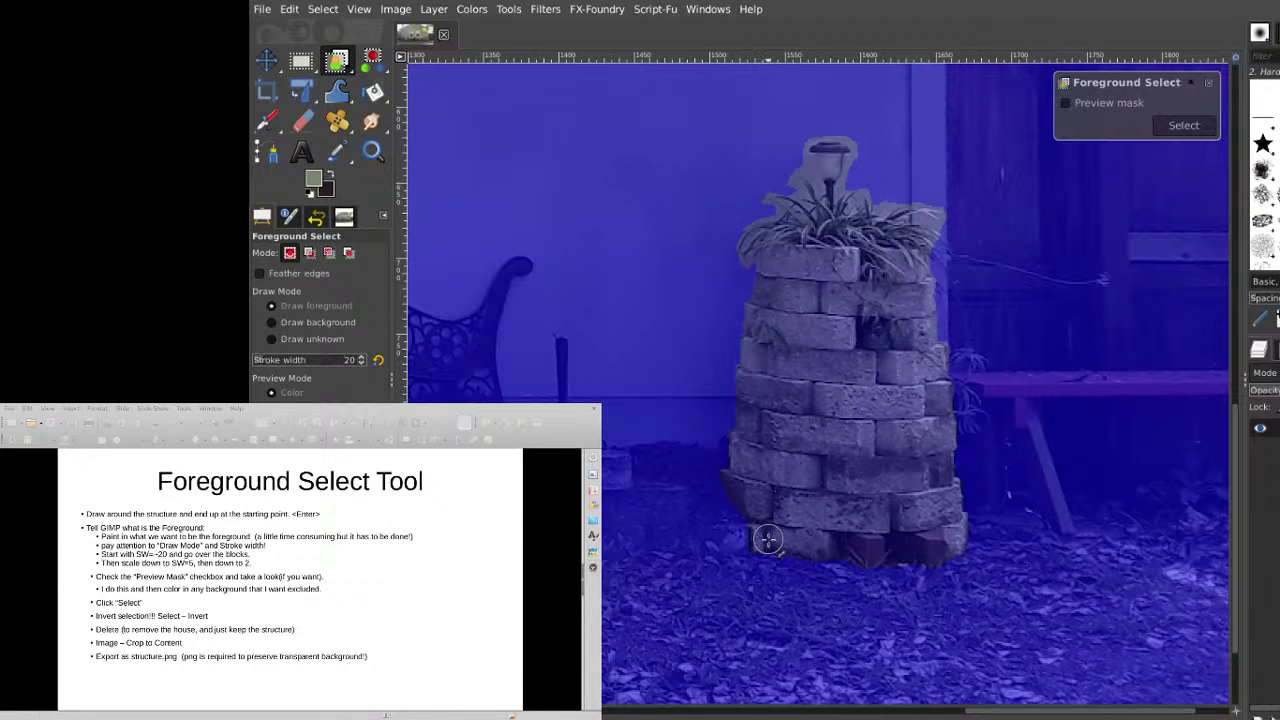
pyautogui.moveTo(767, 540)
pyautogui.mouseDown()
pyautogui.moveTo(745, 464)
pyautogui.moveTo(779, 250)
pyautogui.moveTo(823, 232)
pyautogui.moveTo(904, 242)
pyautogui.moveTo(938, 540)
pyautogui.moveTo(798, 543)
pyautogui.moveTo(771, 455)
pyautogui.moveTo(799, 261)
pyautogui.moveTo(882, 256)
pyautogui.moveTo(887, 276)
pyautogui.moveTo(919, 520)
pyautogui.moveTo(802, 505)
pyautogui.moveTo(808, 320)
pyautogui.moveTo(824, 282)
pyautogui.moveTo(865, 281)
pyautogui.moveTo(910, 508)
pyautogui.moveTo(828, 511)
pyautogui.moveTo(812, 452)
pyautogui.moveTo(835, 300)
pyautogui.moveTo(866, 378)
pyautogui.moveTo(876, 488)
pyautogui.moveTo(836, 478)
pyautogui.moveTo(842, 345)
pyautogui.moveTo(856, 495)
pyautogui.mouseUp()
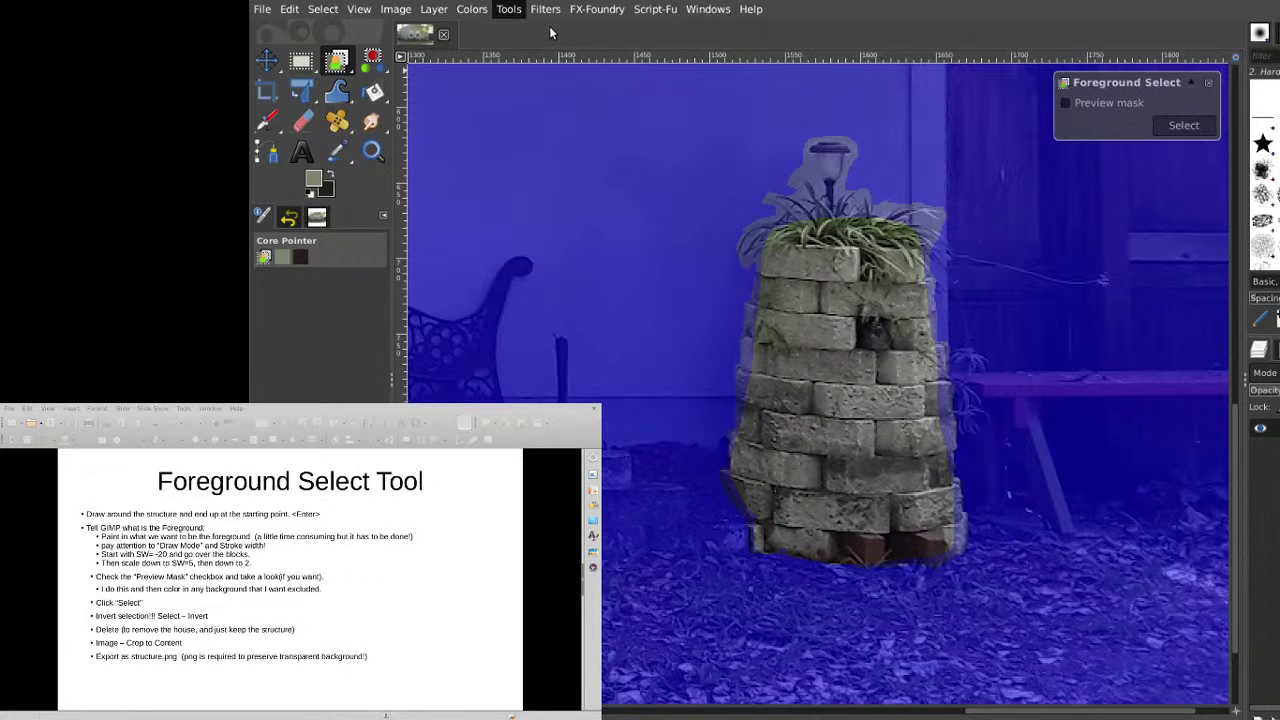
# Apply Foreground Select to get the planter selection, then check Undo History and Images tabs.
pyautogui.press('Return')
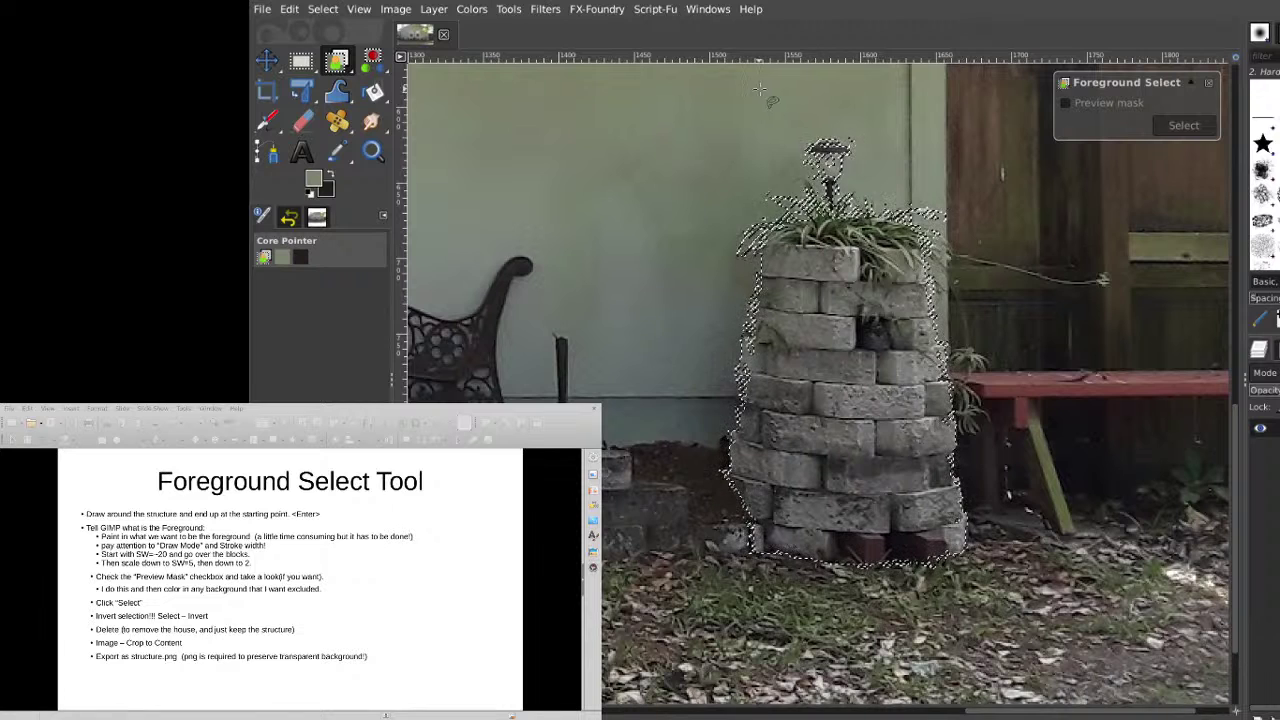
pyautogui.click(289, 217)
pyautogui.click(318, 216)
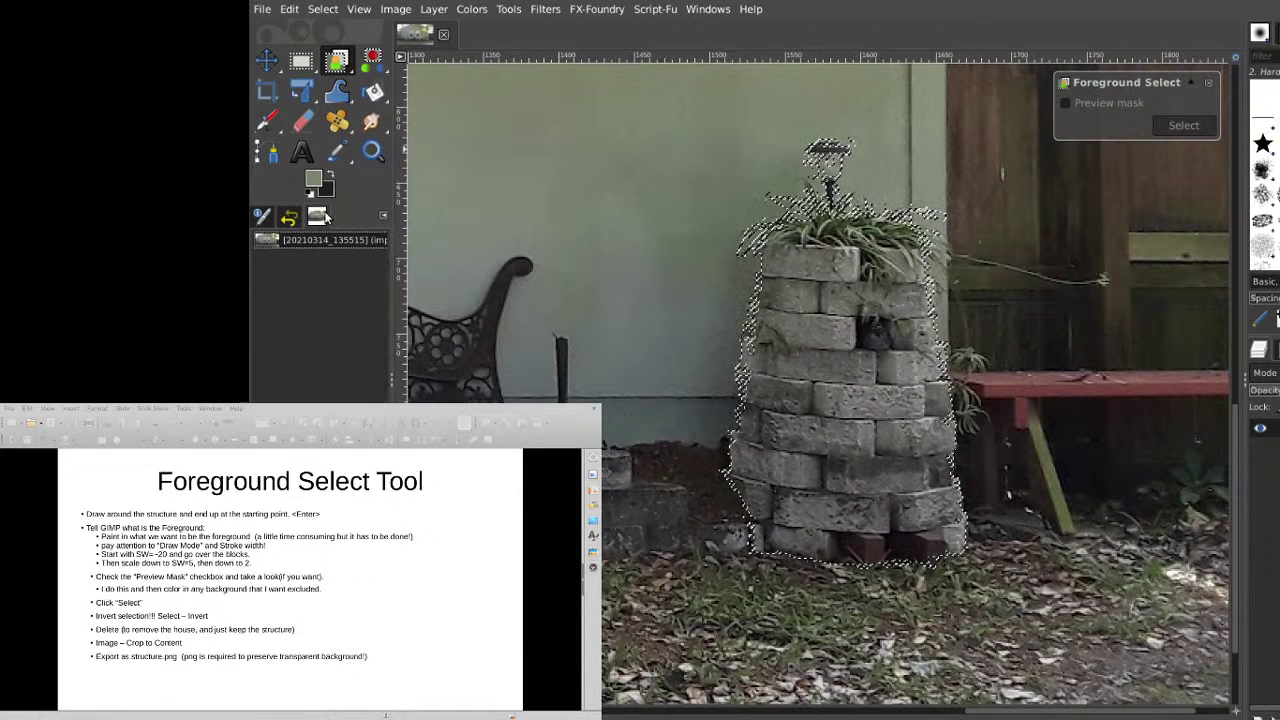
pyautogui.click(263, 217)
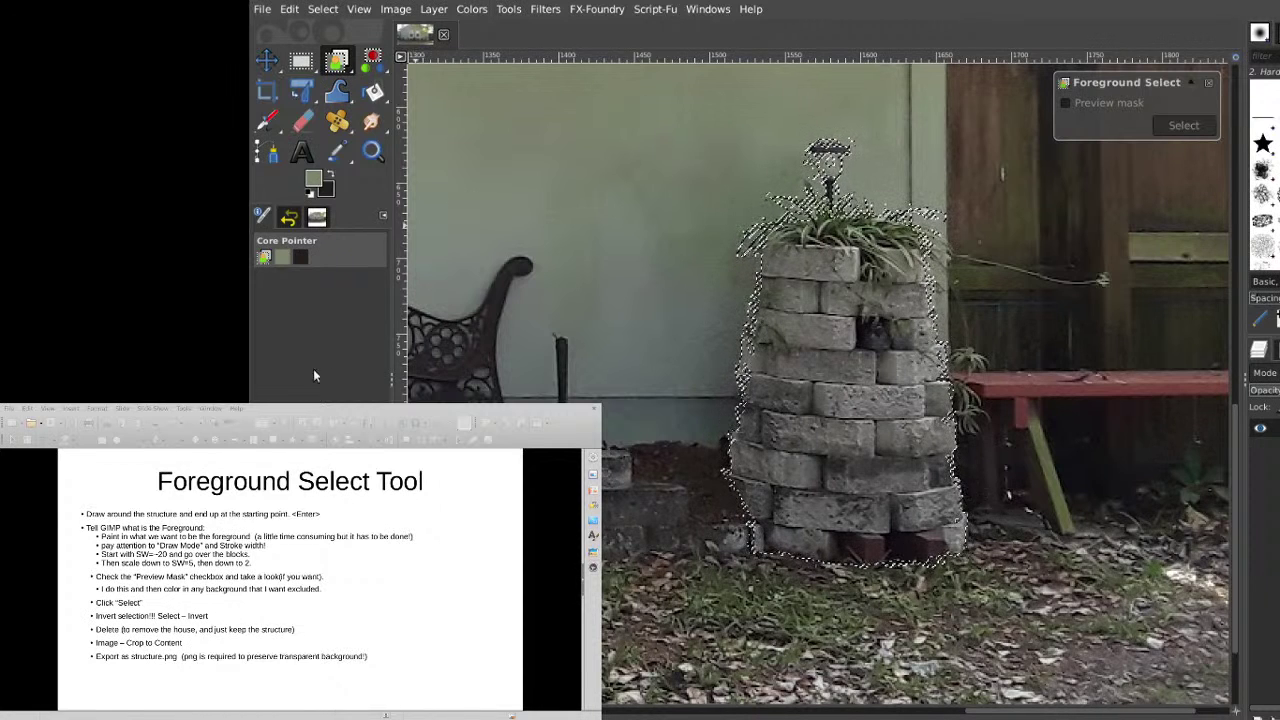
pyautogui.click(290, 218)
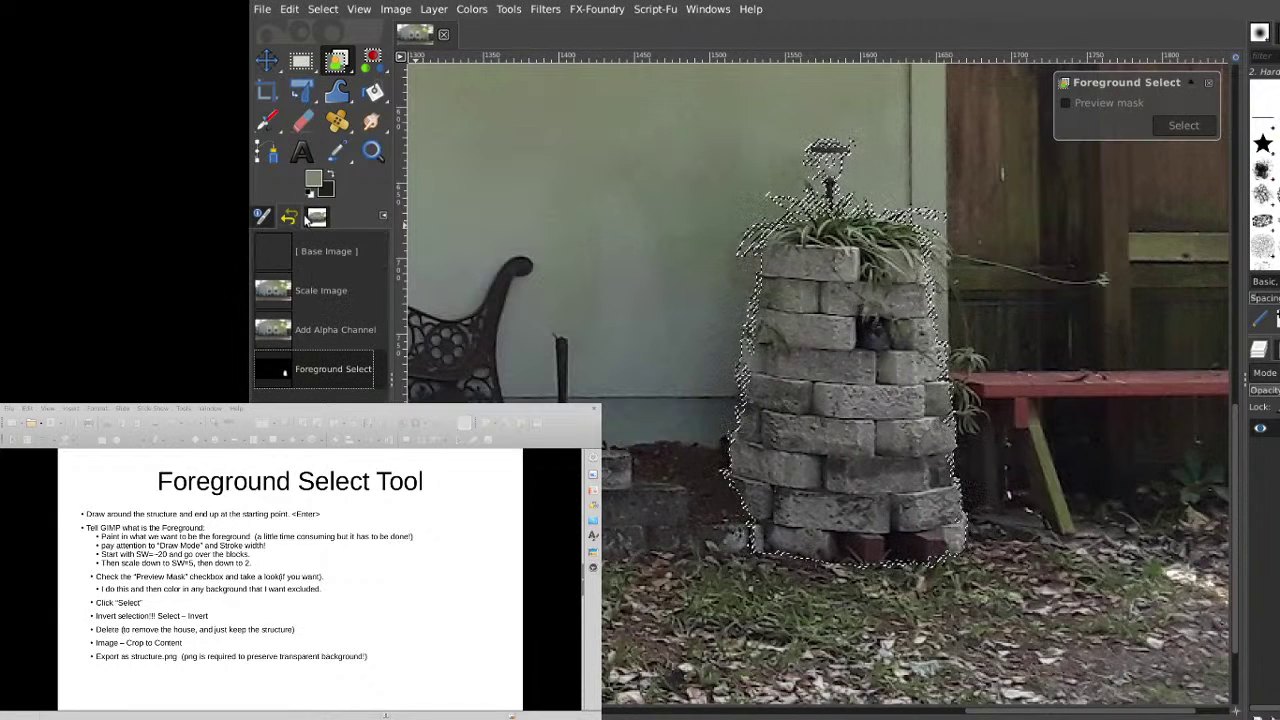
pyautogui.click(318, 218)
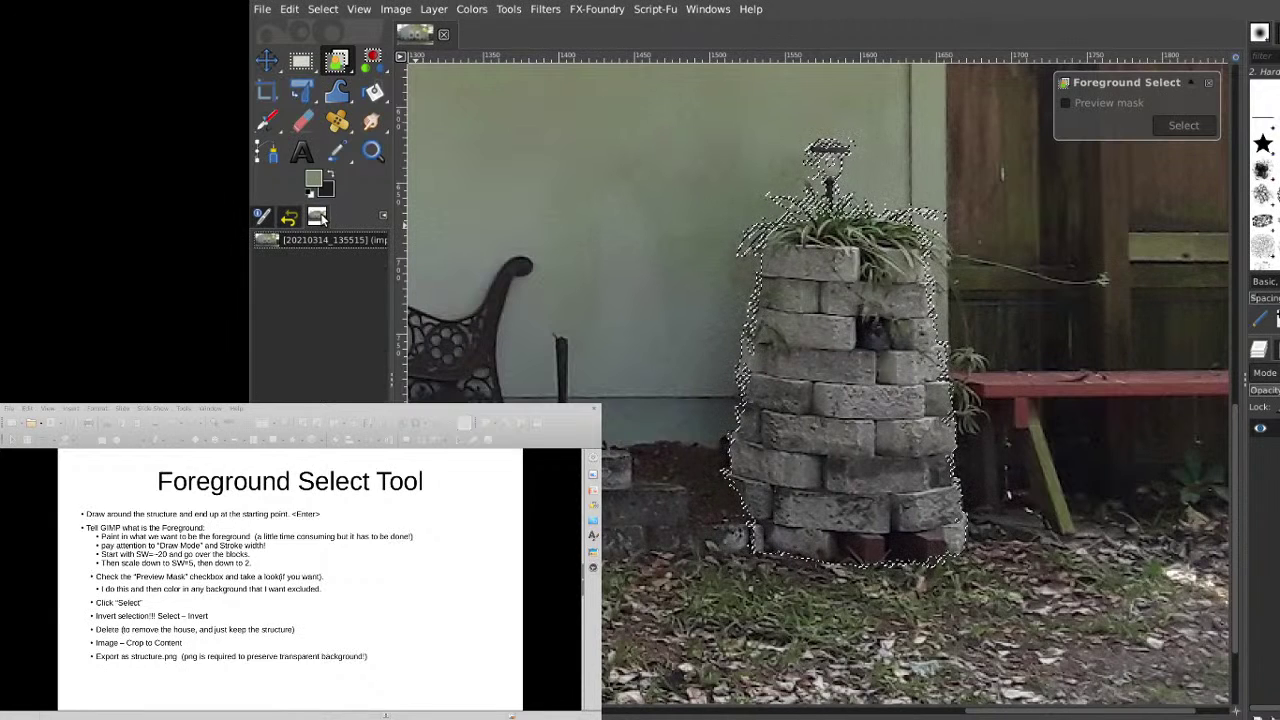
pyautogui.click(262, 218)
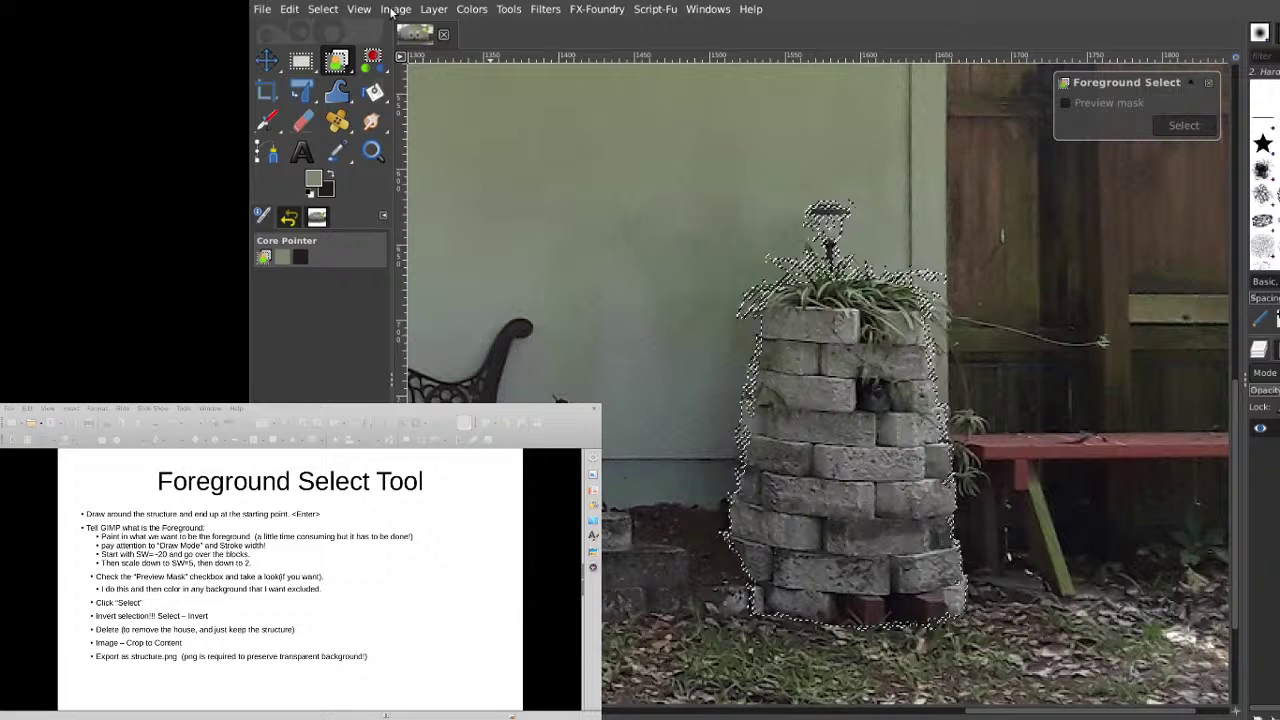
# Invert the selection and delete the house background around the planter.
pyautogui.click(323, 9)
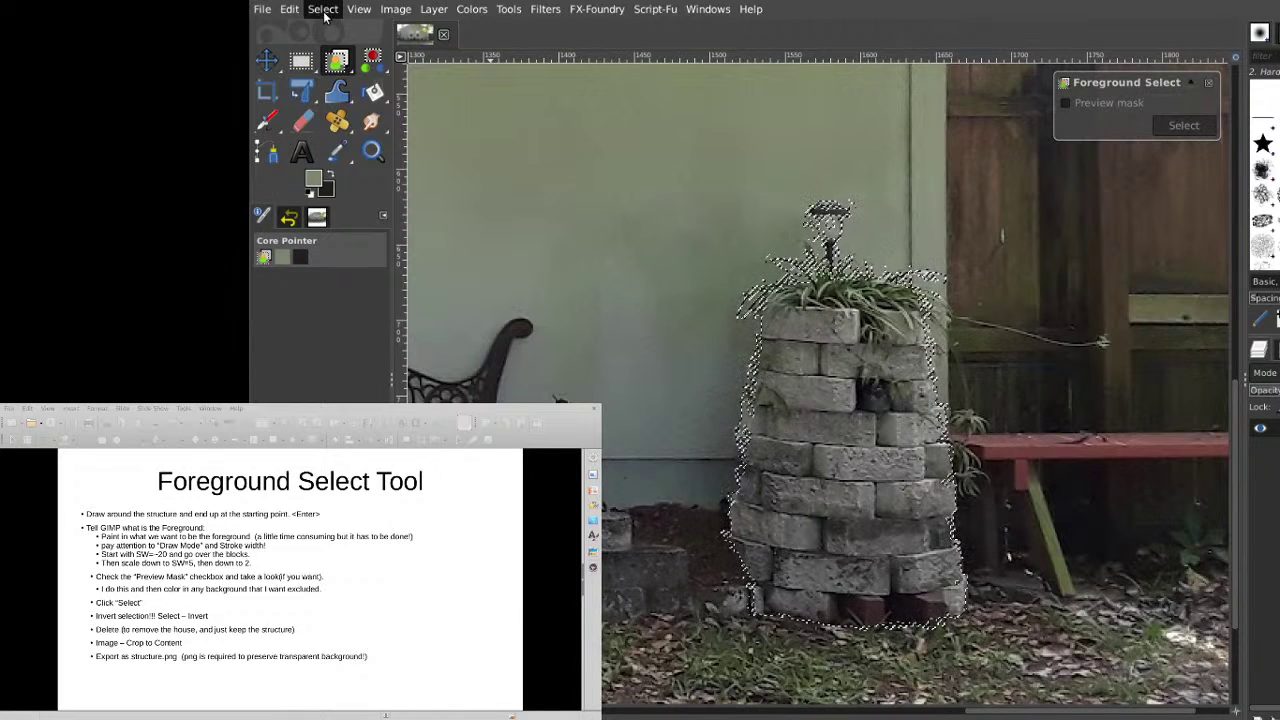
pyautogui.click(358, 75)
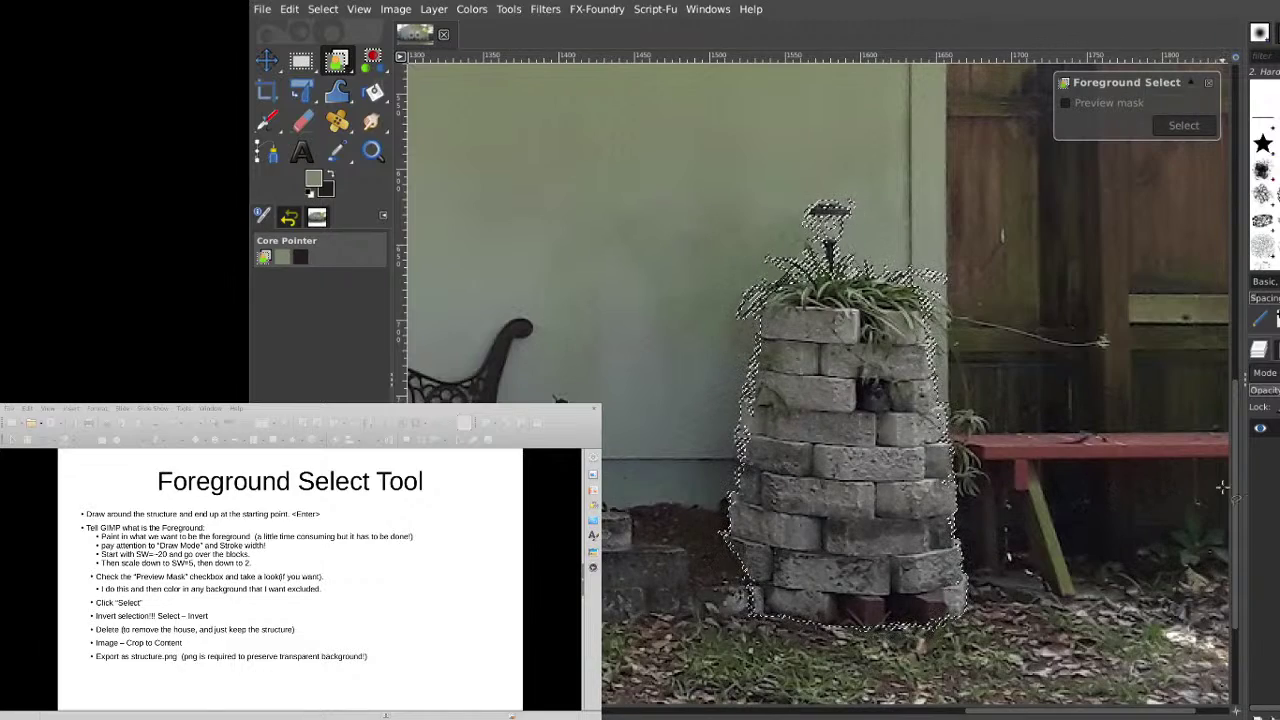
pyautogui.moveTo(1237, 484); pyautogui.dragTo(1248, 595)
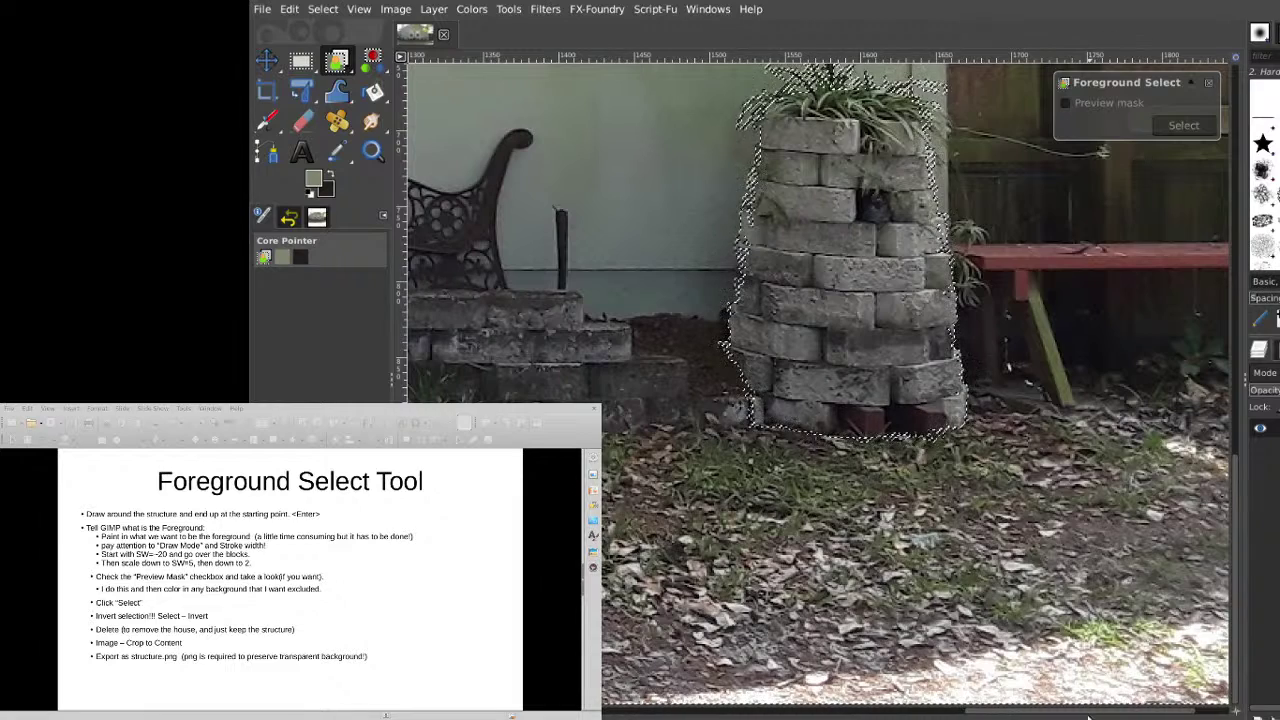
pyautogui.click(1163, 712)
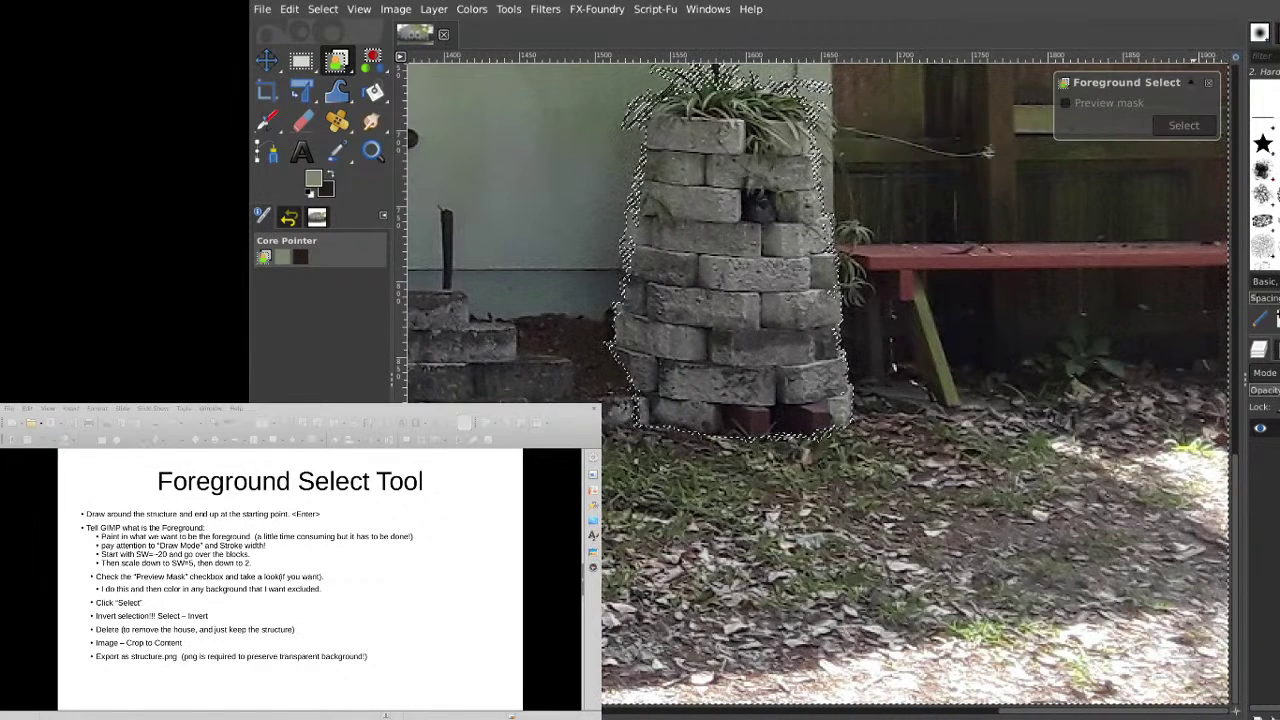
pyautogui.moveTo(1175, 712); pyautogui.dragTo(1135, 714)
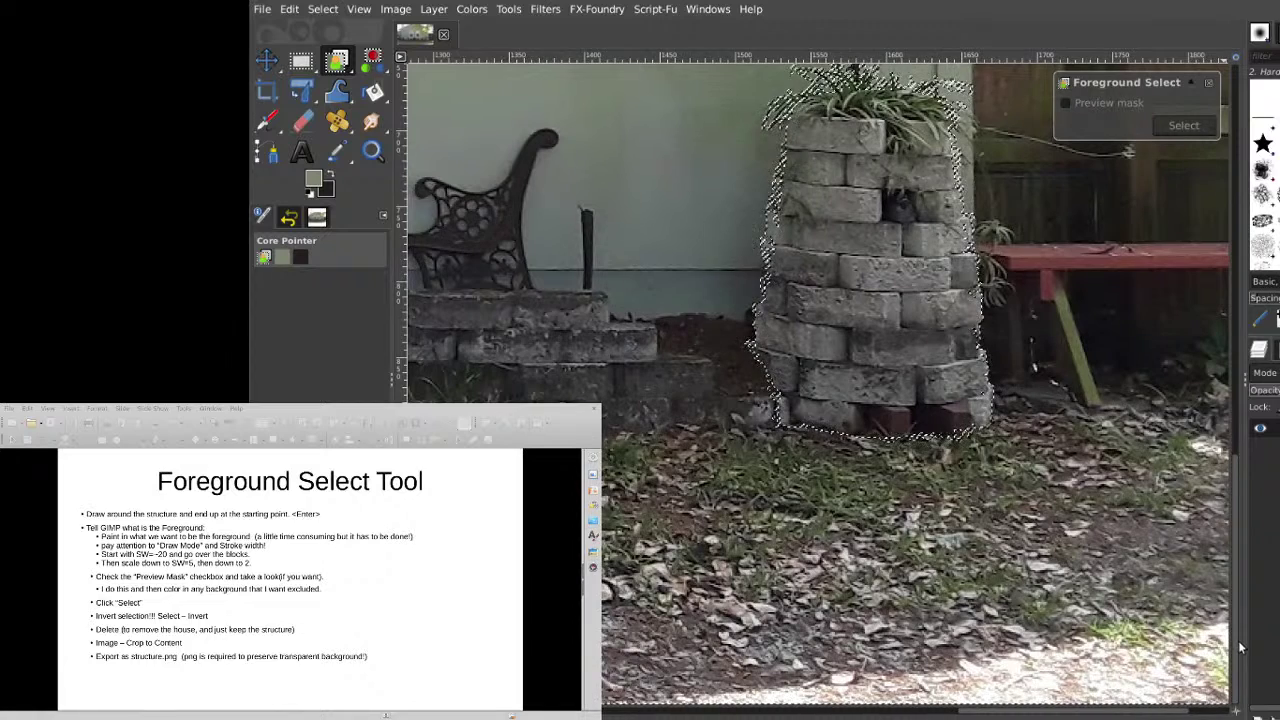
pyautogui.moveTo(1231, 620); pyautogui.dragTo(1230, 551)
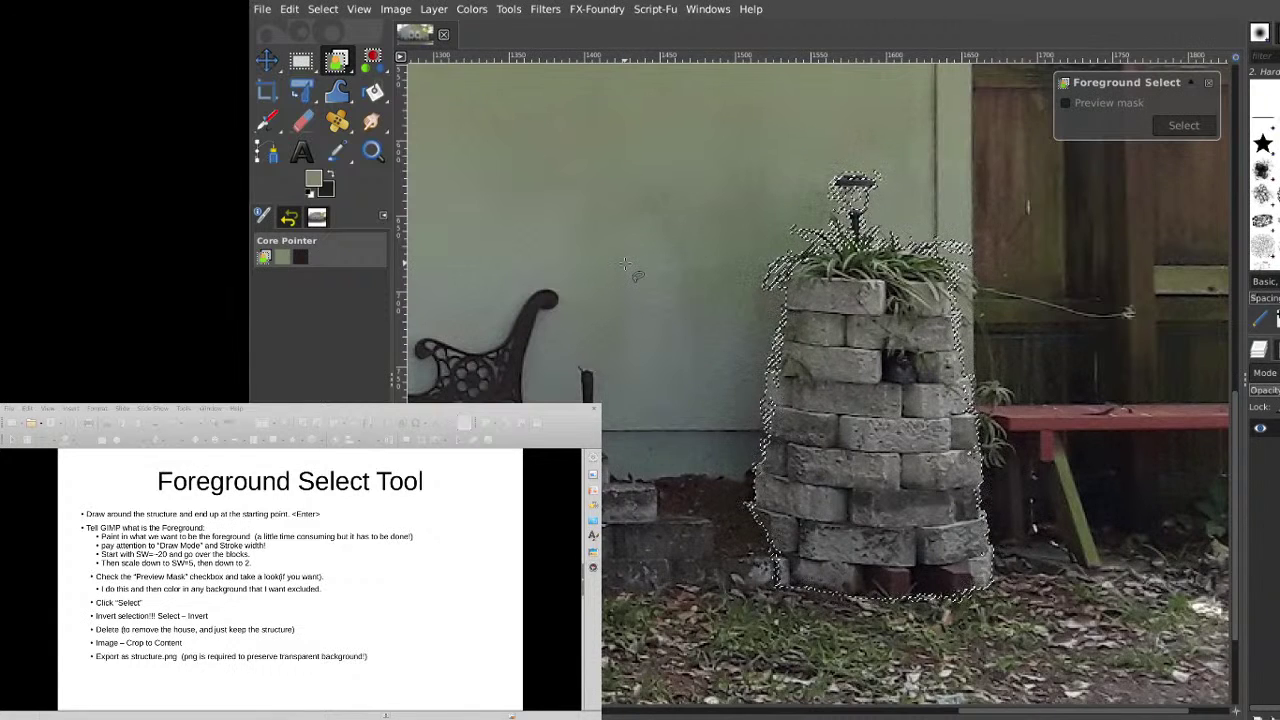
pyautogui.press('Delete')
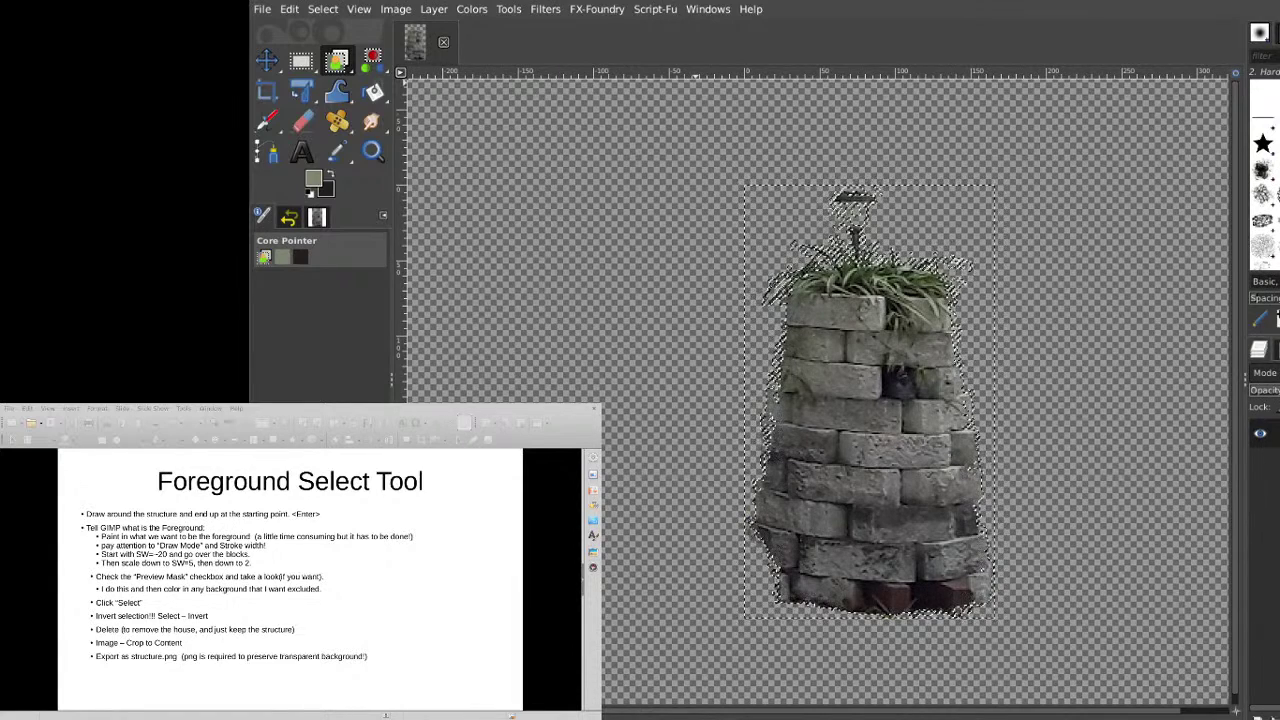
# Close the cut-out planter image and quit GIMP.
pyautogui.scroll(-1, 220, 610)
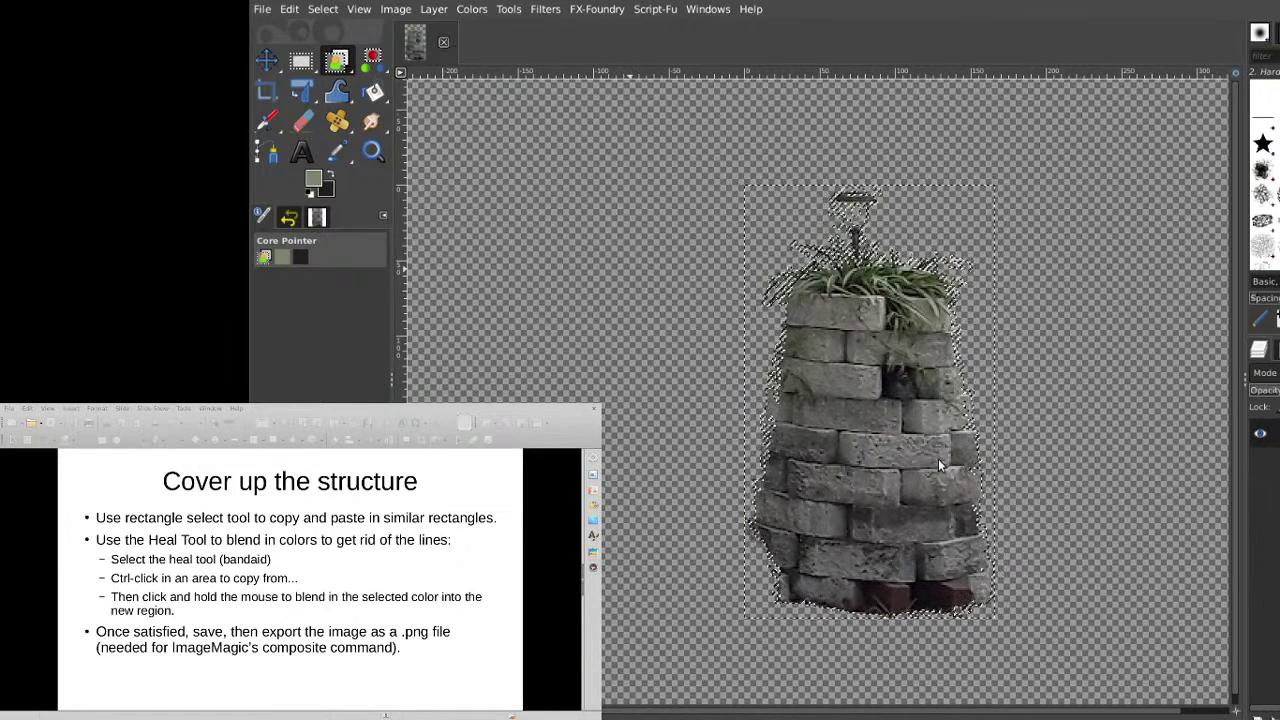
pyautogui.hotkey('ctrl', 'w')
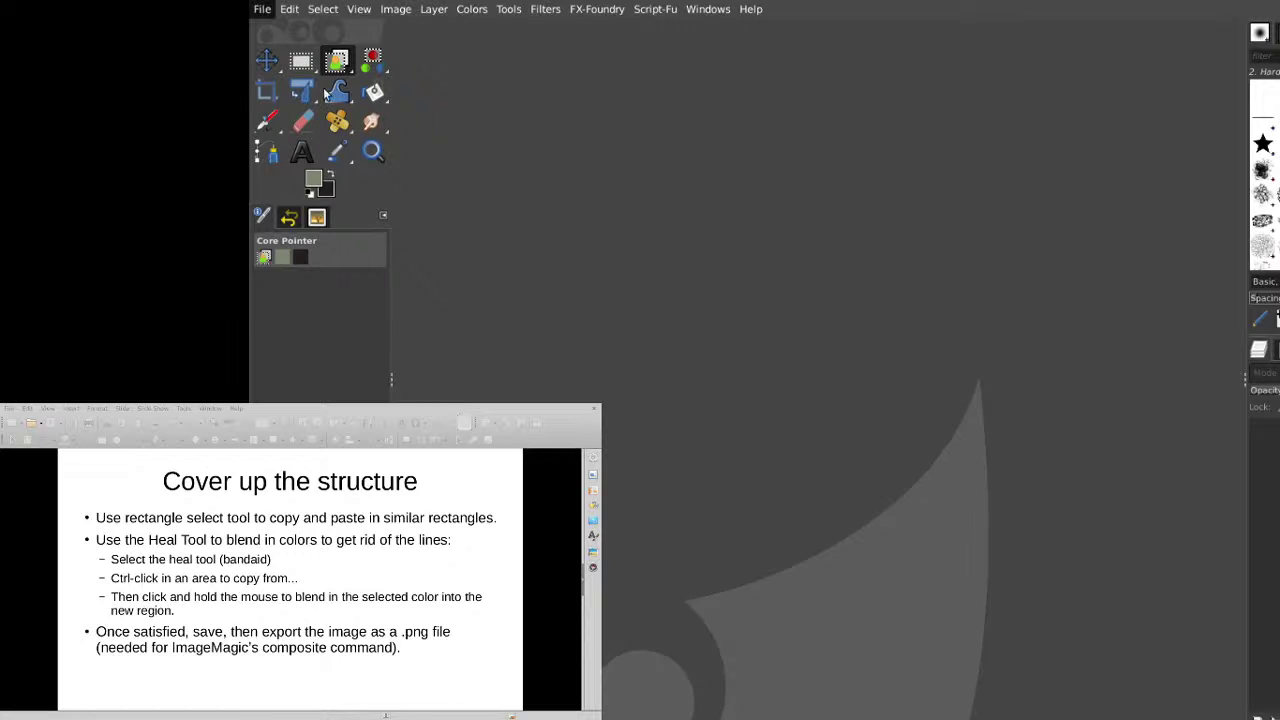
pyautogui.hotkey('ctrl', 'q')
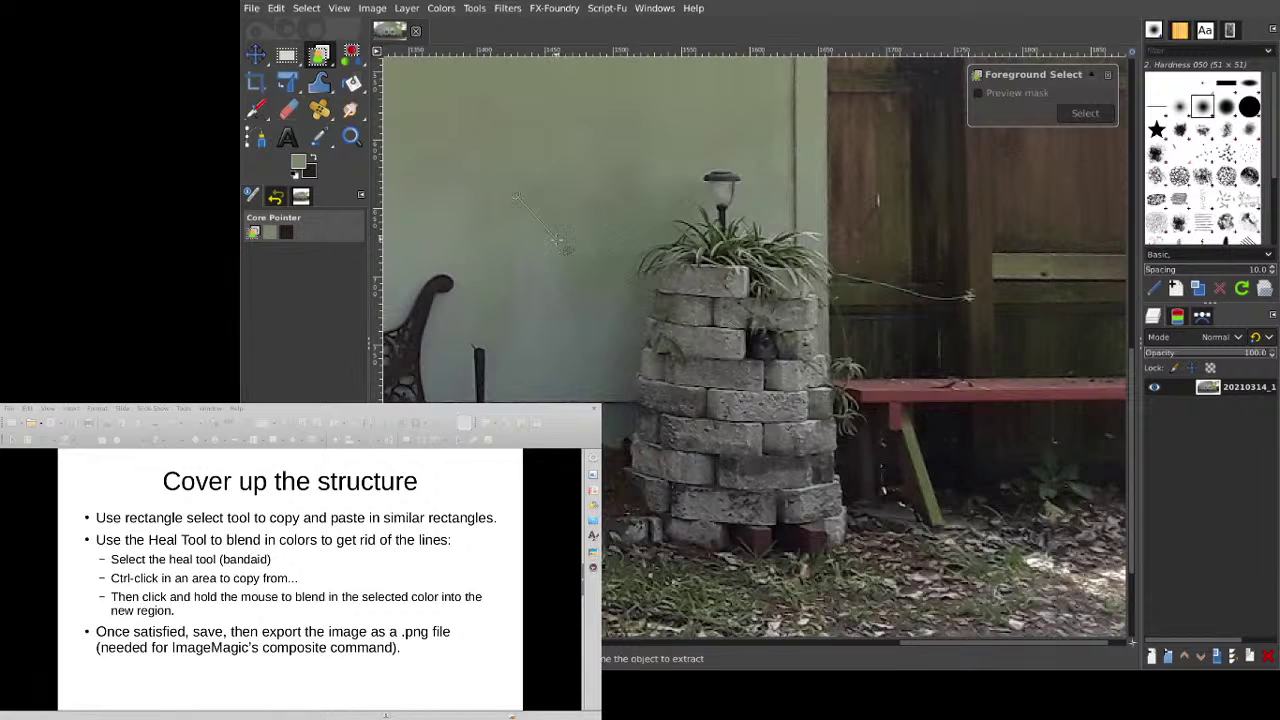
# Switch from the Move tool to the Rectangle Select tool.
pyautogui.click(255, 57)
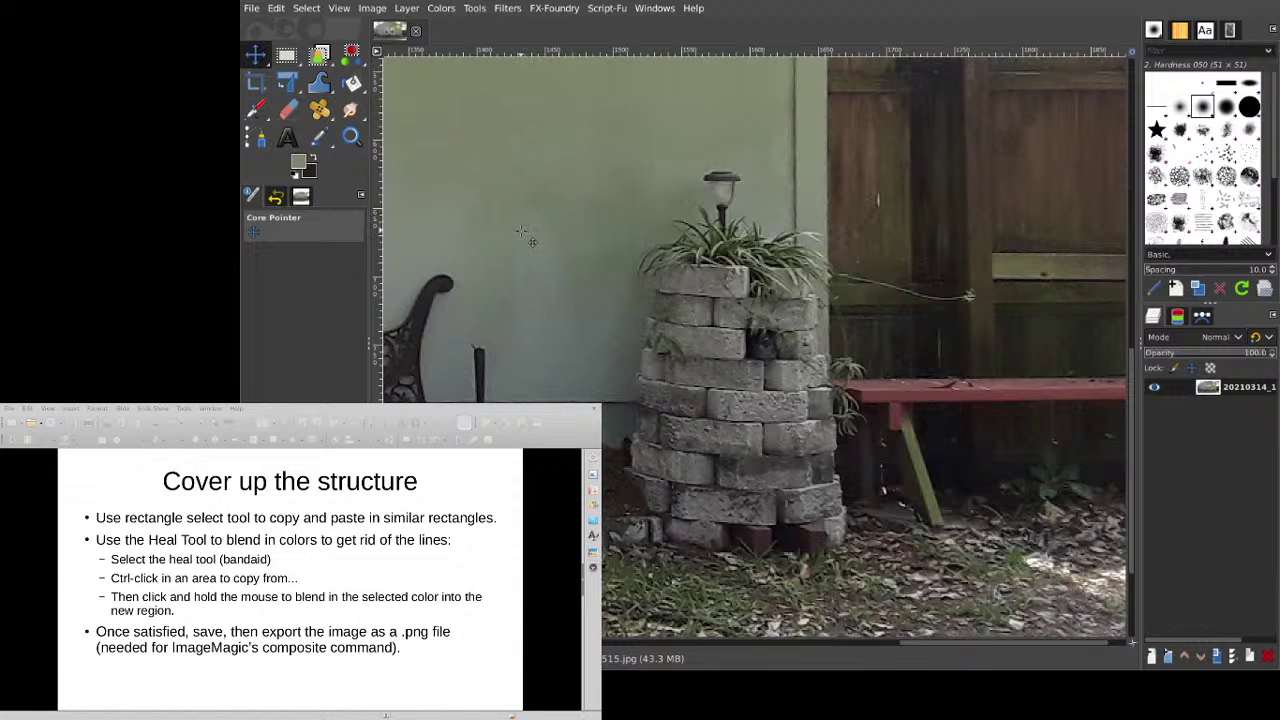
pyautogui.click(290, 58)
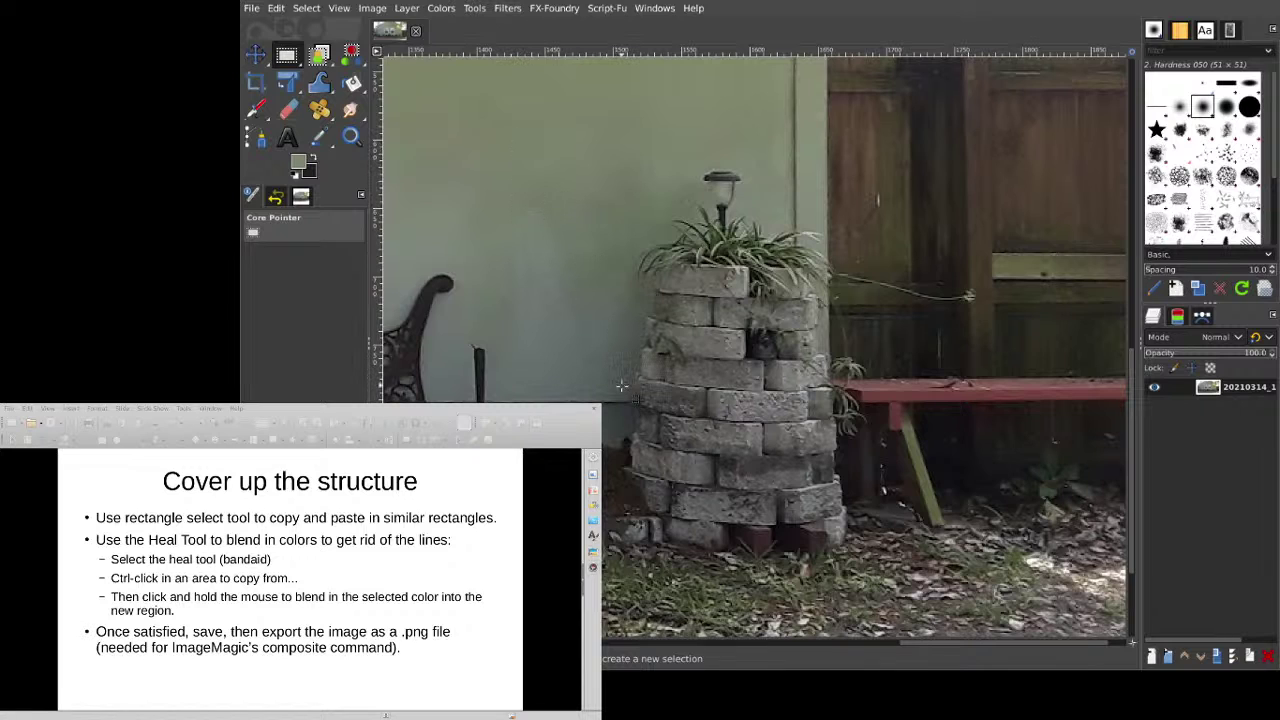
# Copy a tall rectangle of plain wall and anchor two pasted copies over the planter's top.
pyautogui.moveTo(623, 409)
pyautogui.mouseDown()
pyautogui.moveTo(625, 195)
pyautogui.moveTo(502, 183)
pyautogui.moveTo(488, 150)
pyautogui.mouseUp()
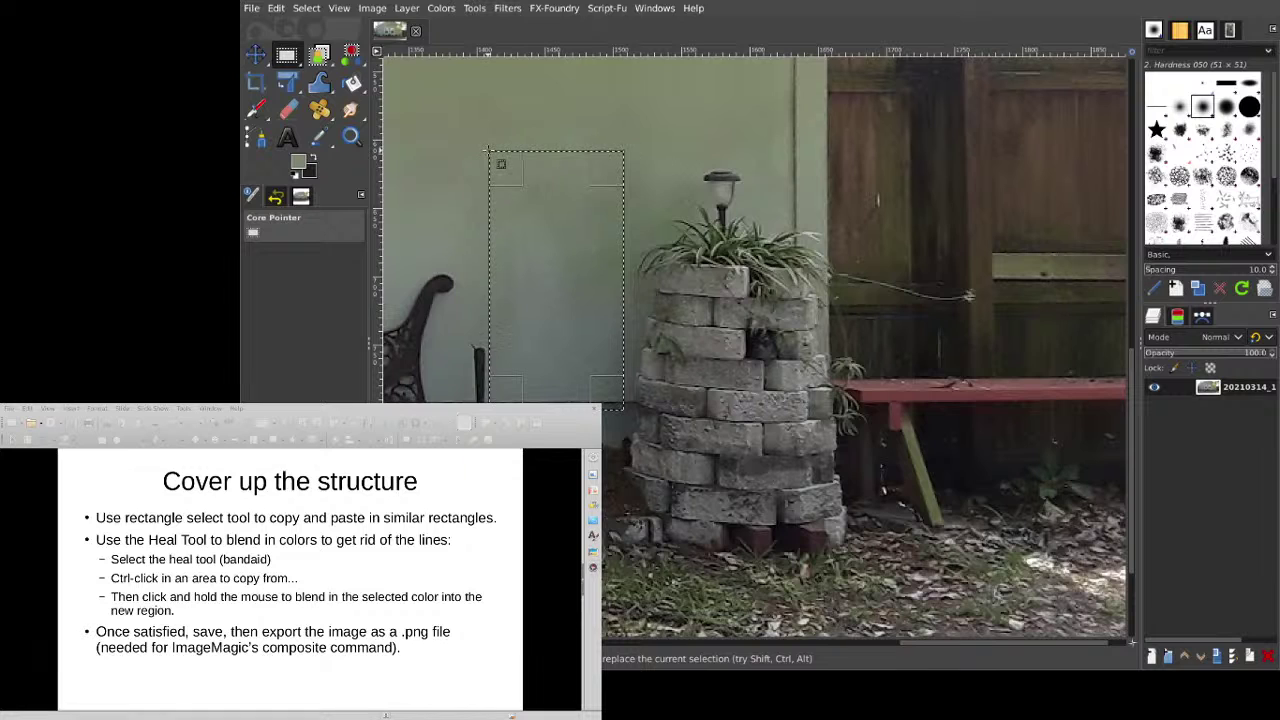
pyautogui.hotkey('ctrl', 'c')
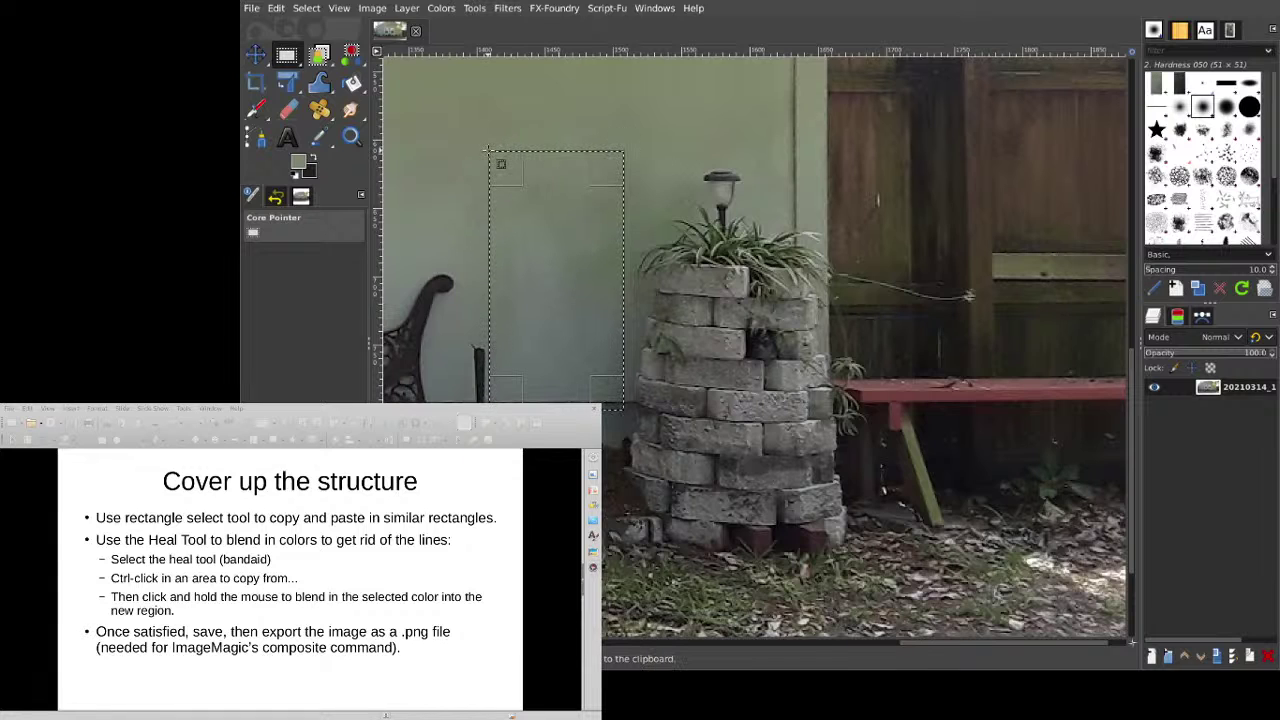
pyautogui.hotkey('ctrl', 'v')
pyautogui.moveTo(526, 209); pyautogui.dragTo(666, 210)
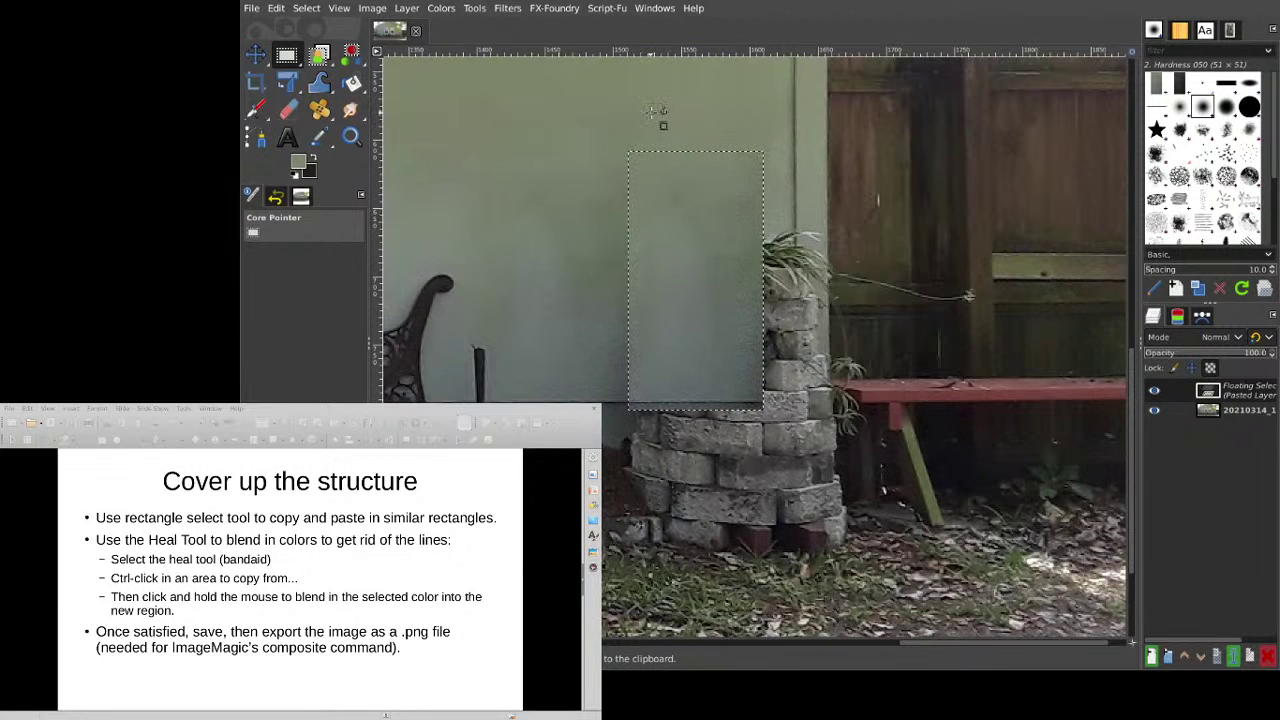
pyautogui.click(560, 135)
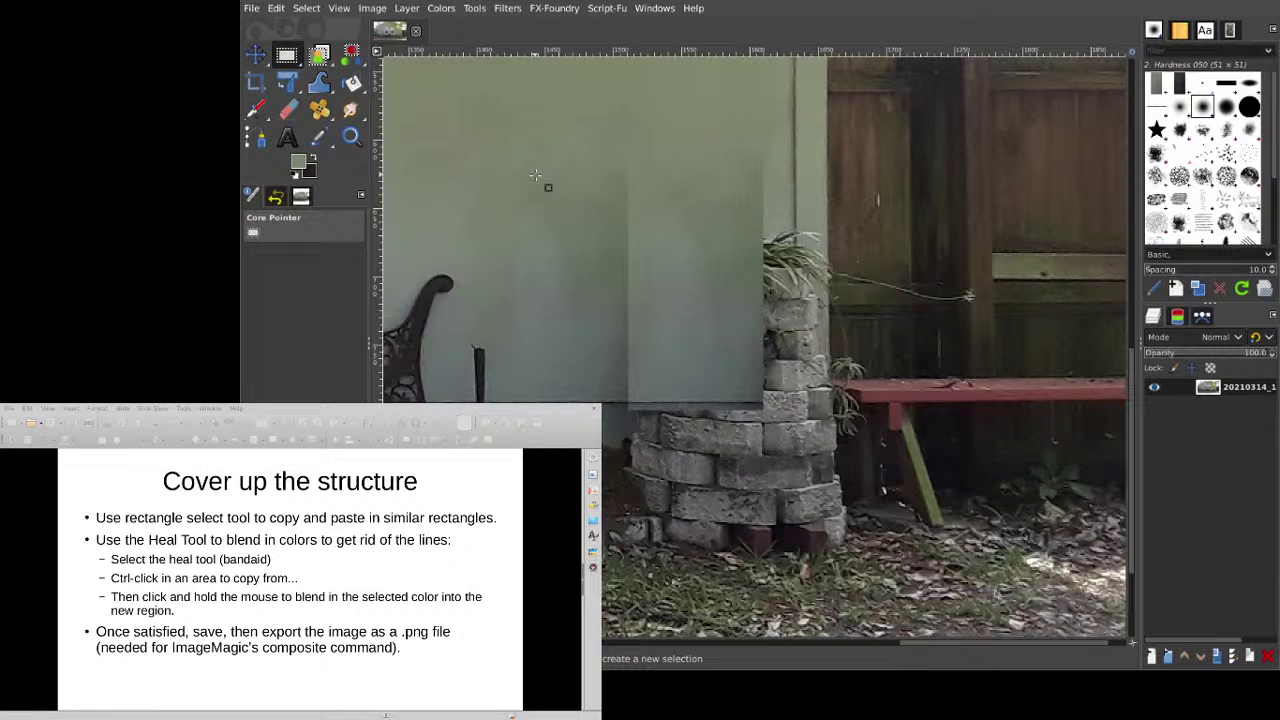
pyautogui.hotkey('ctrl', 'v')
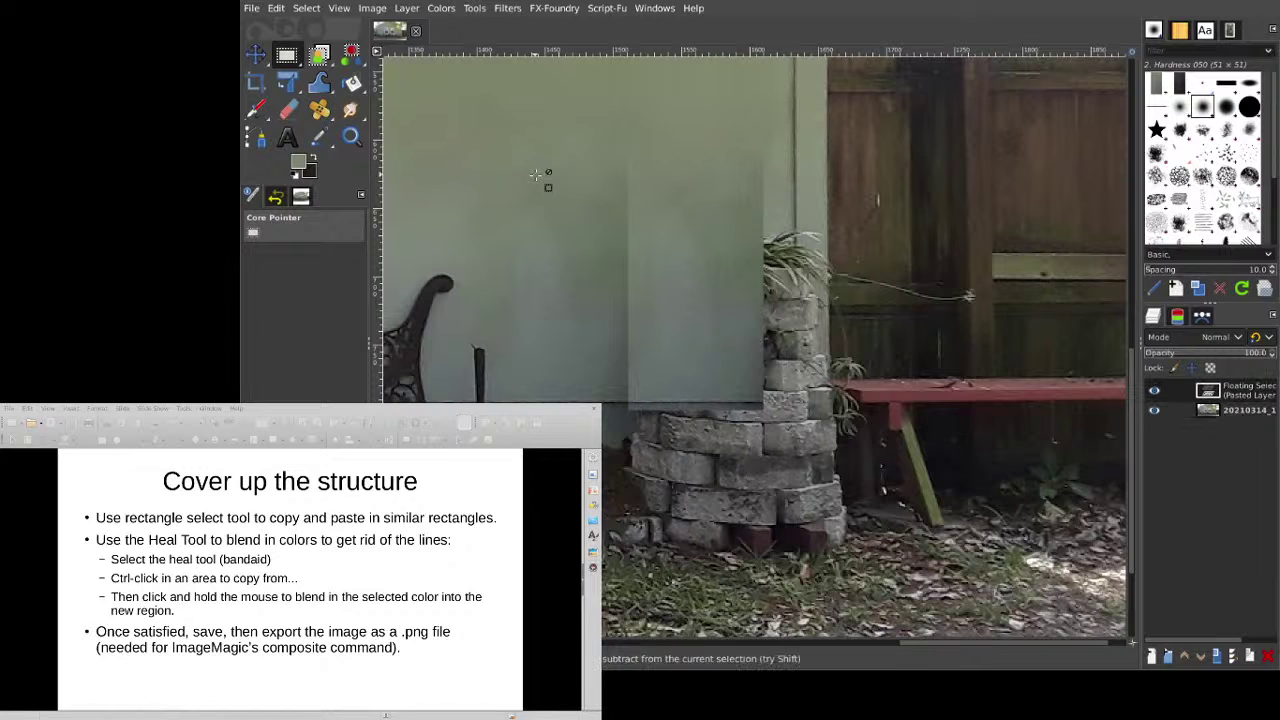
pyautogui.moveTo(777, 349); pyautogui.dragTo(749, 276)
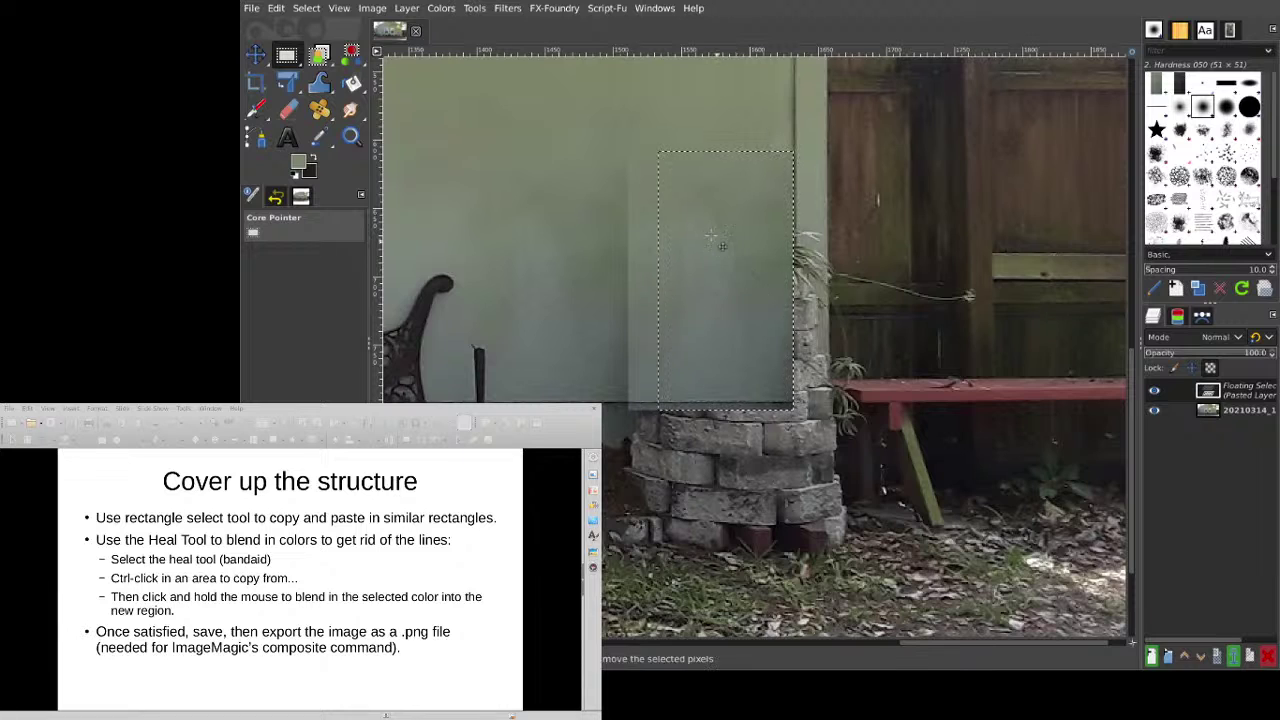
pyautogui.click(583, 157)
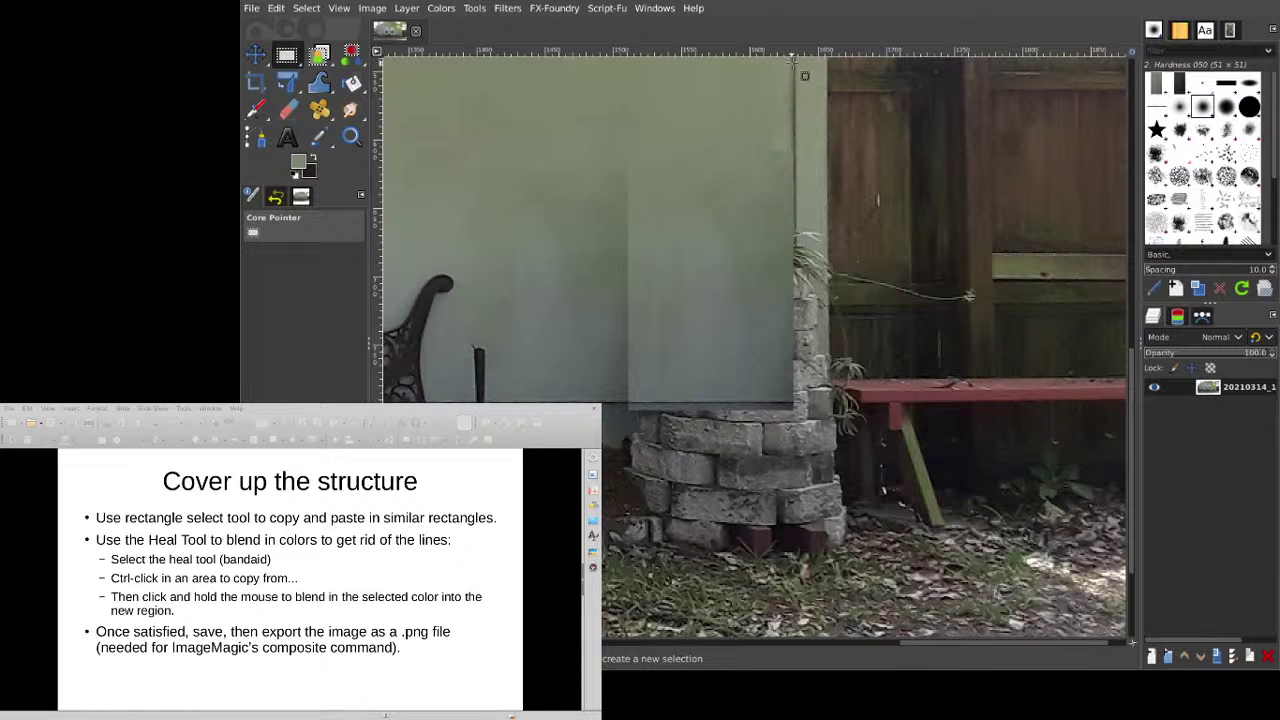
# Copy a narrow corner wall strip and anchor it over the planter's edge.
pyautogui.moveTo(794, 61); pyautogui.dragTo(826, 228)
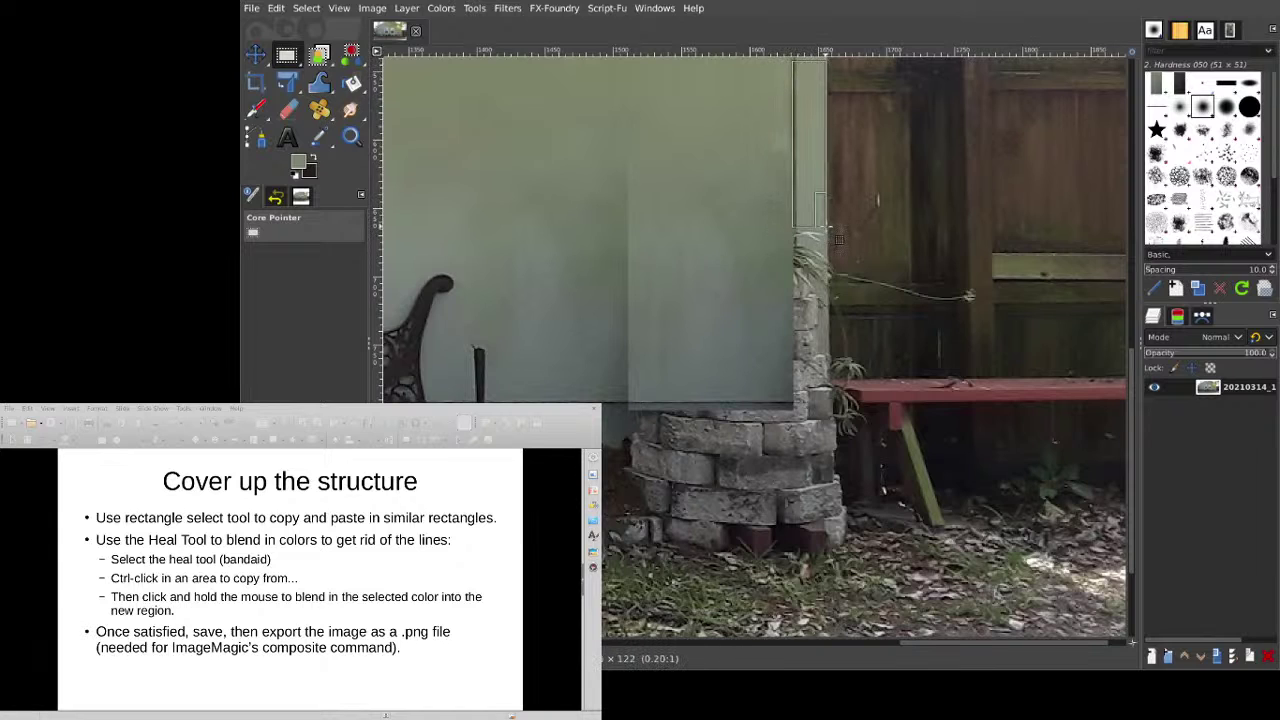
pyautogui.hotkey('ctrl', 'c')
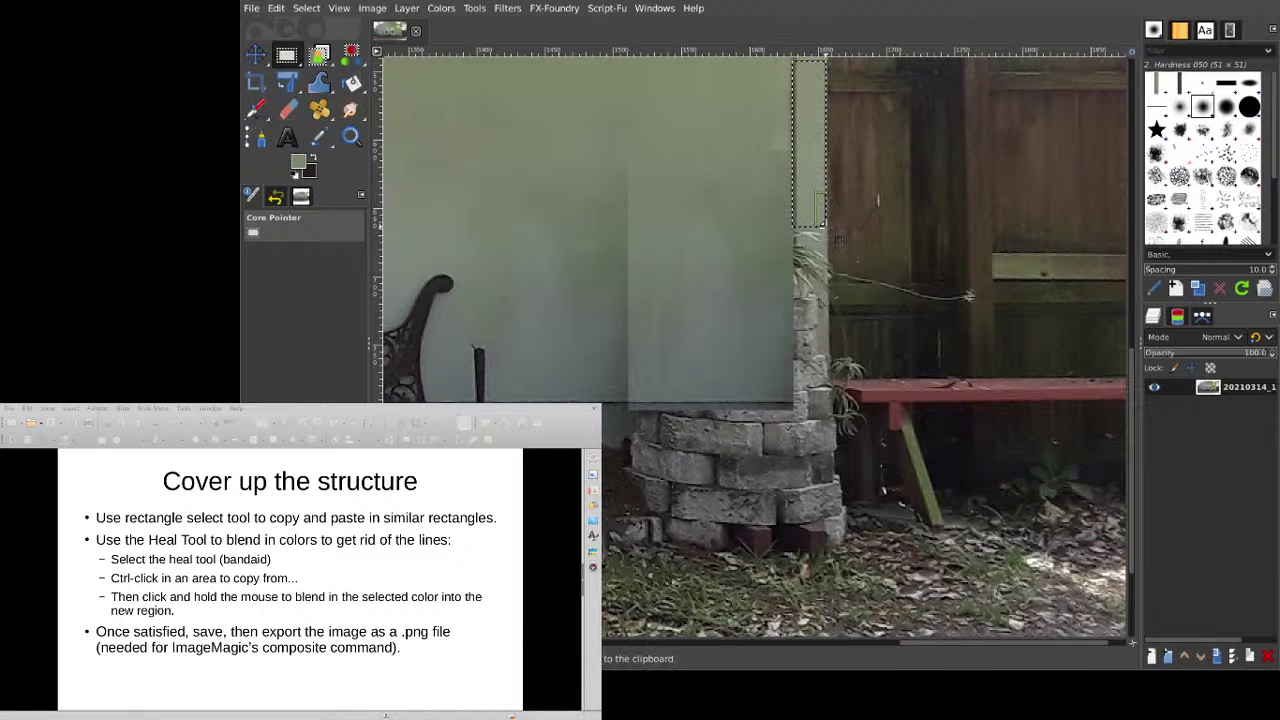
pyautogui.hotkey('ctrl', 'v')
pyautogui.moveTo(812, 138); pyautogui.dragTo(810, 298)
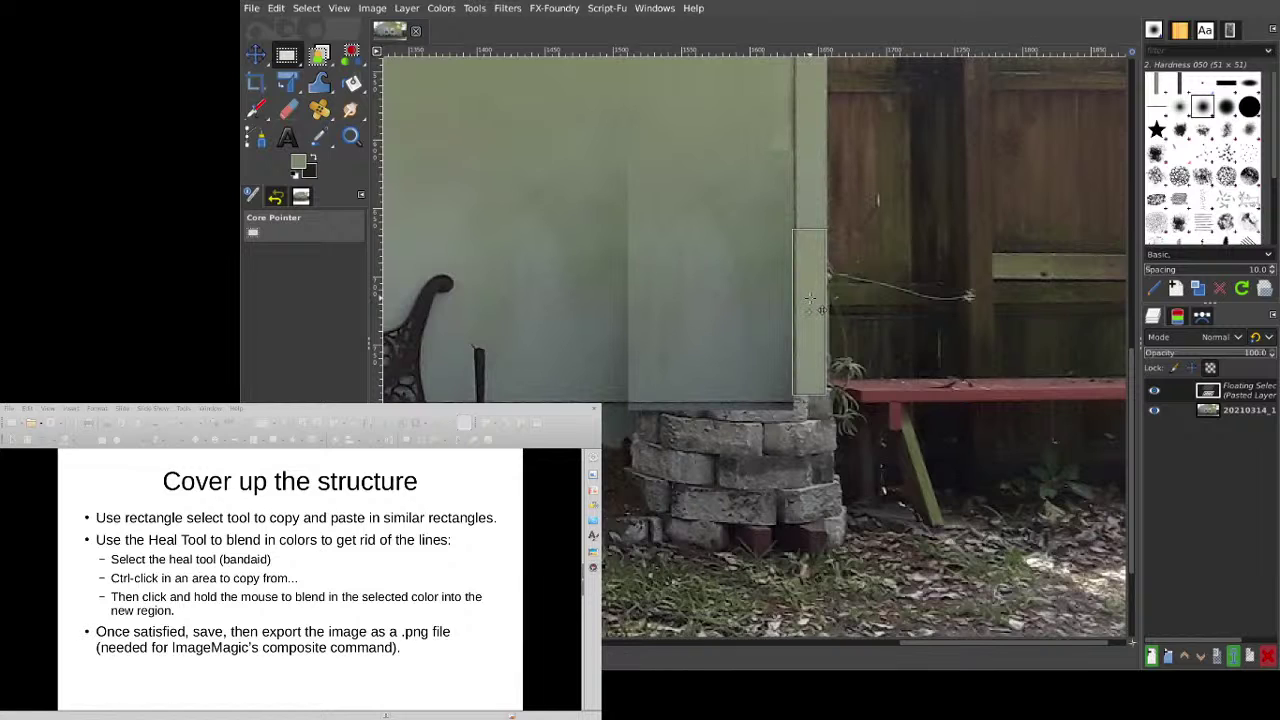
pyautogui.moveTo(810, 298); pyautogui.dragTo(813, 298)
pyautogui.click(540, 143)
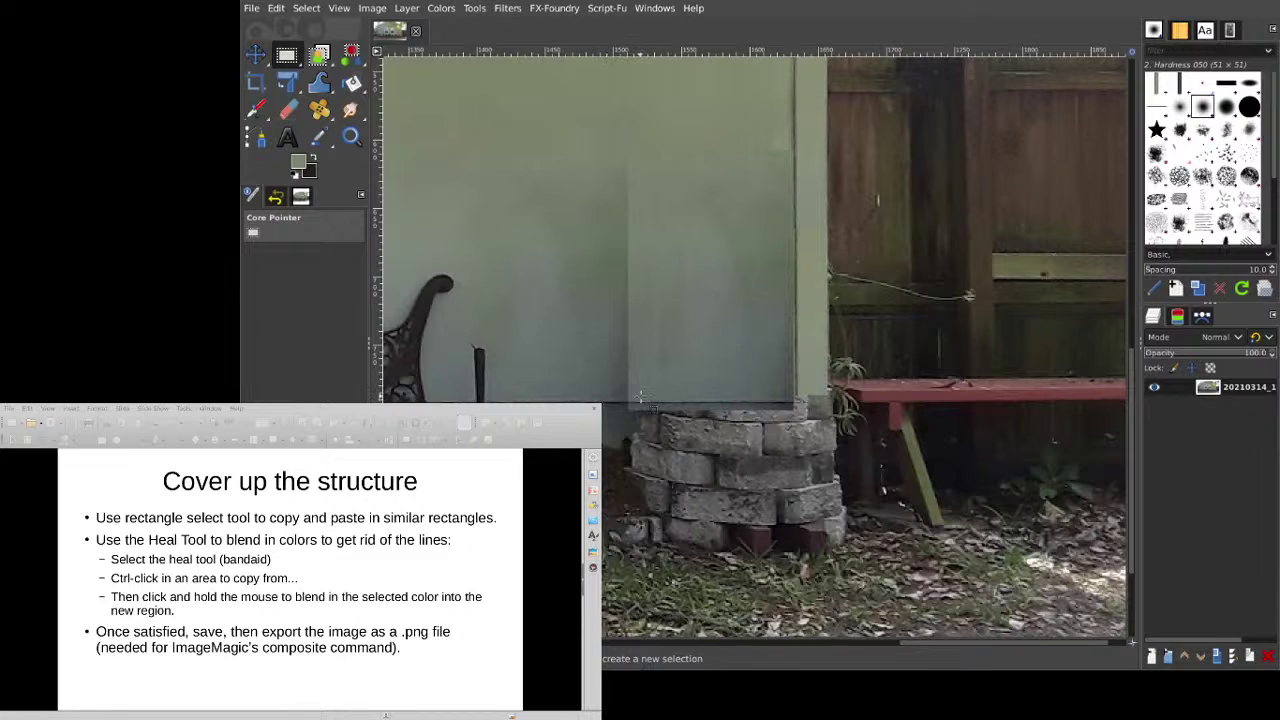
# Copy a thin strip along the wall base, paste it and anchor it.
pyautogui.moveTo(640, 397); pyautogui.dragTo(805, 418)
pyautogui.hotkey('ctrl', 'c')
pyautogui.hotkey('ctrl', 'v')
pyautogui.click(740, 360)
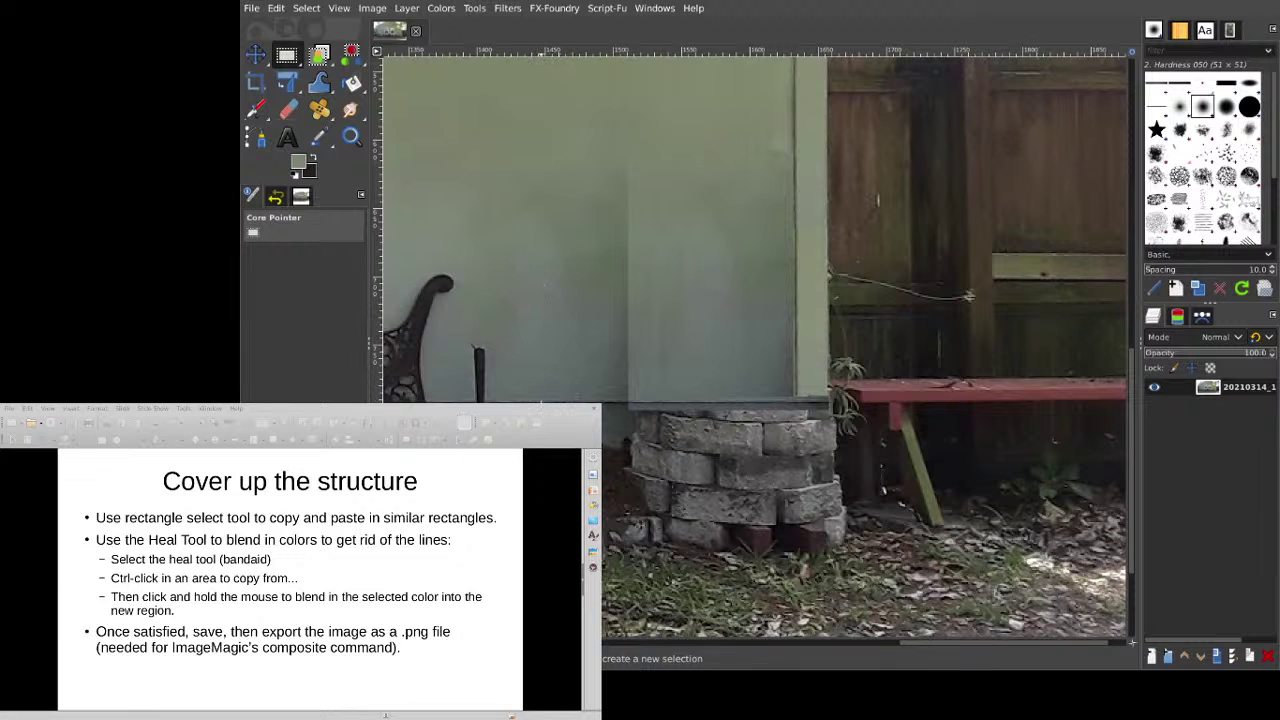
# Copy a wall-base patch and anchor it over the top row of planter bricks.
pyautogui.moveTo(540, 403); pyautogui.dragTo(628, 436)
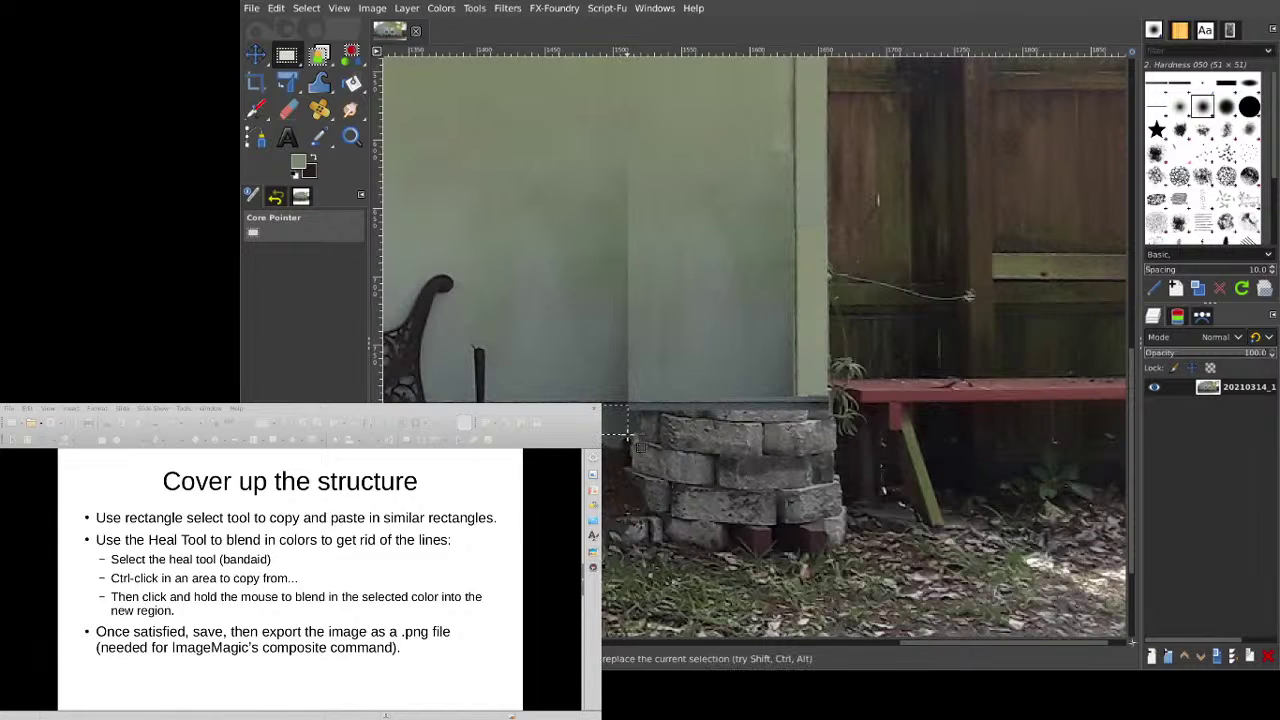
pyautogui.click(571, 349)
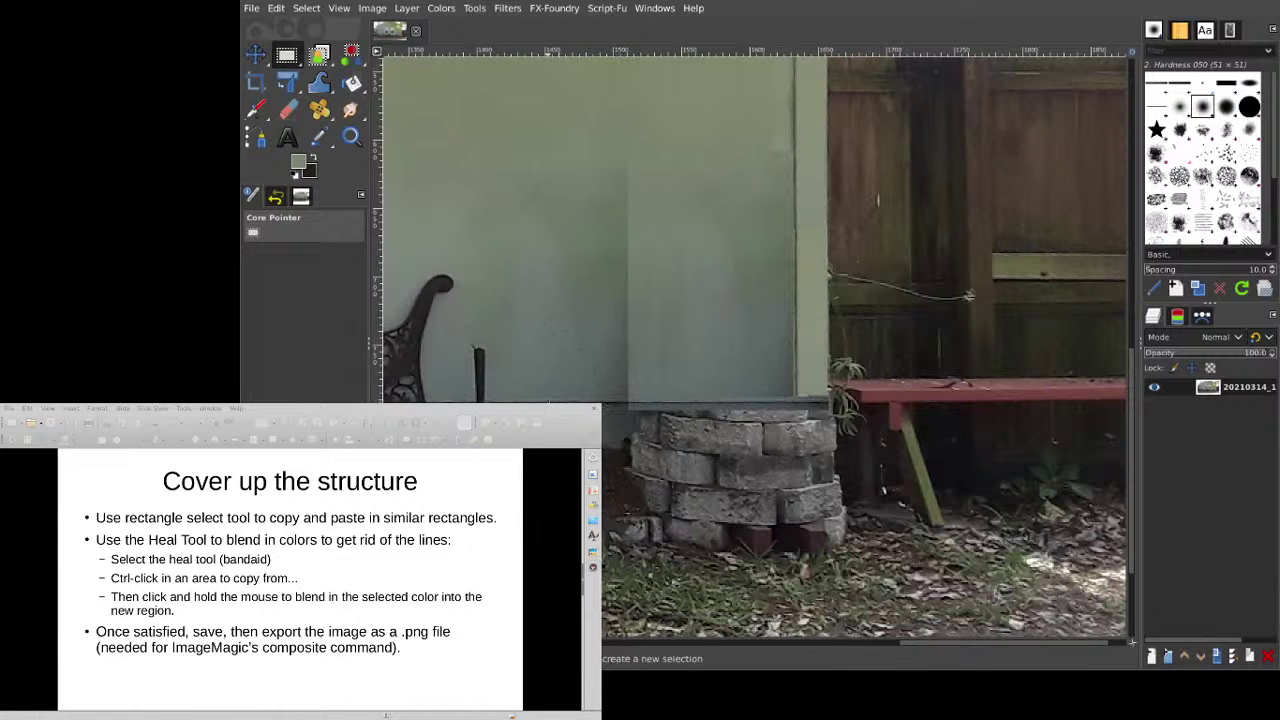
pyautogui.moveTo(548, 402); pyautogui.dragTo(556, 406)
pyautogui.moveTo(596, 456); pyautogui.dragTo(630, 457)
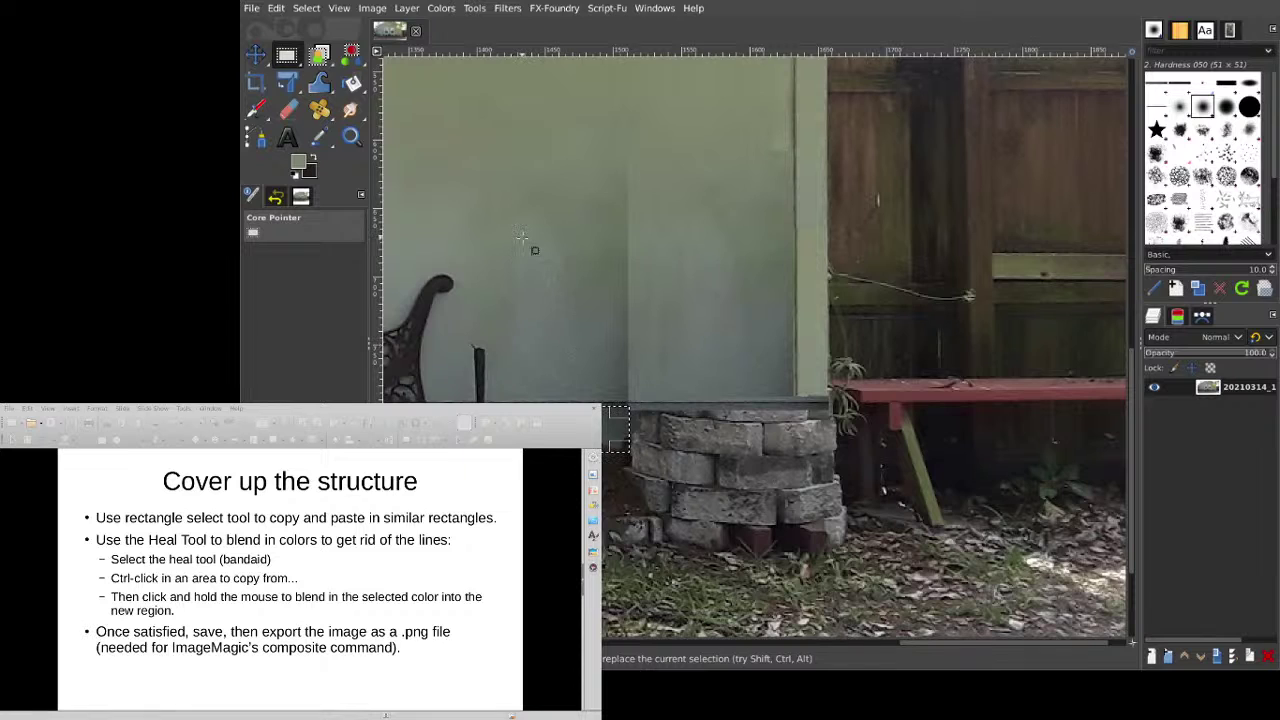
pyautogui.hotkey('ctrl', 'c')
pyautogui.hotkey('ctrl', 'v')
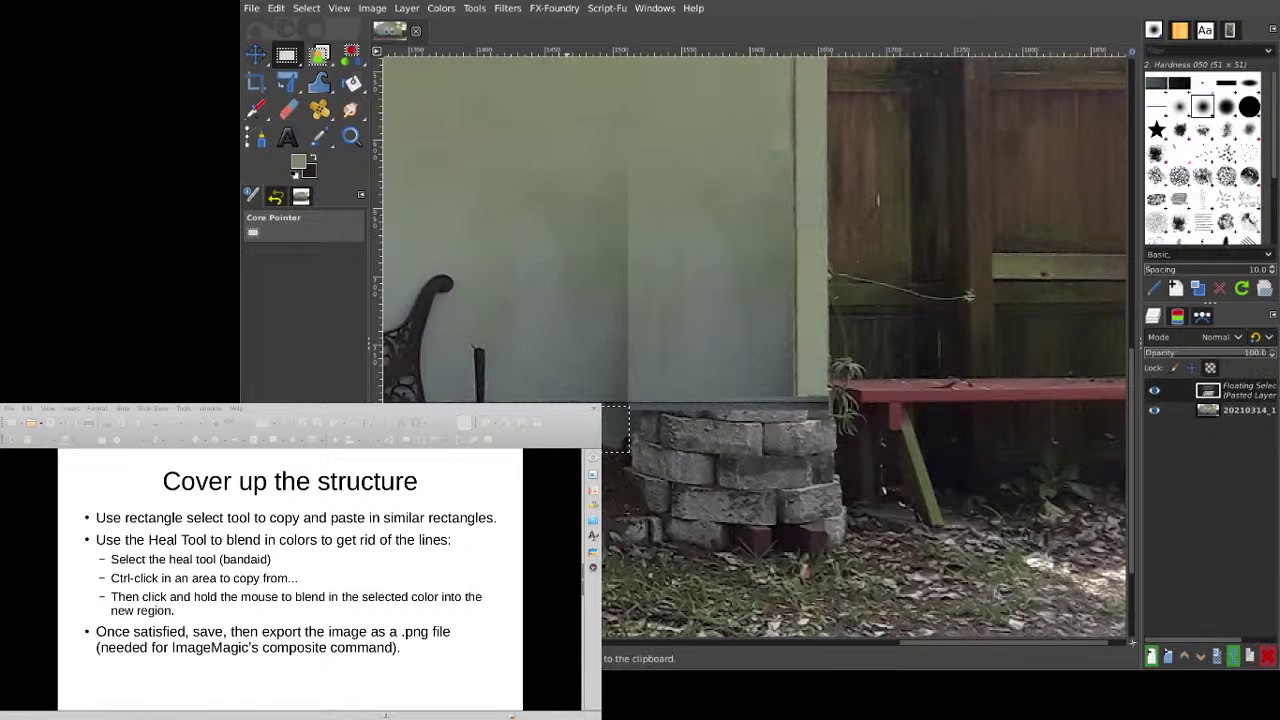
pyautogui.moveTo(577, 444); pyautogui.dragTo(651, 447)
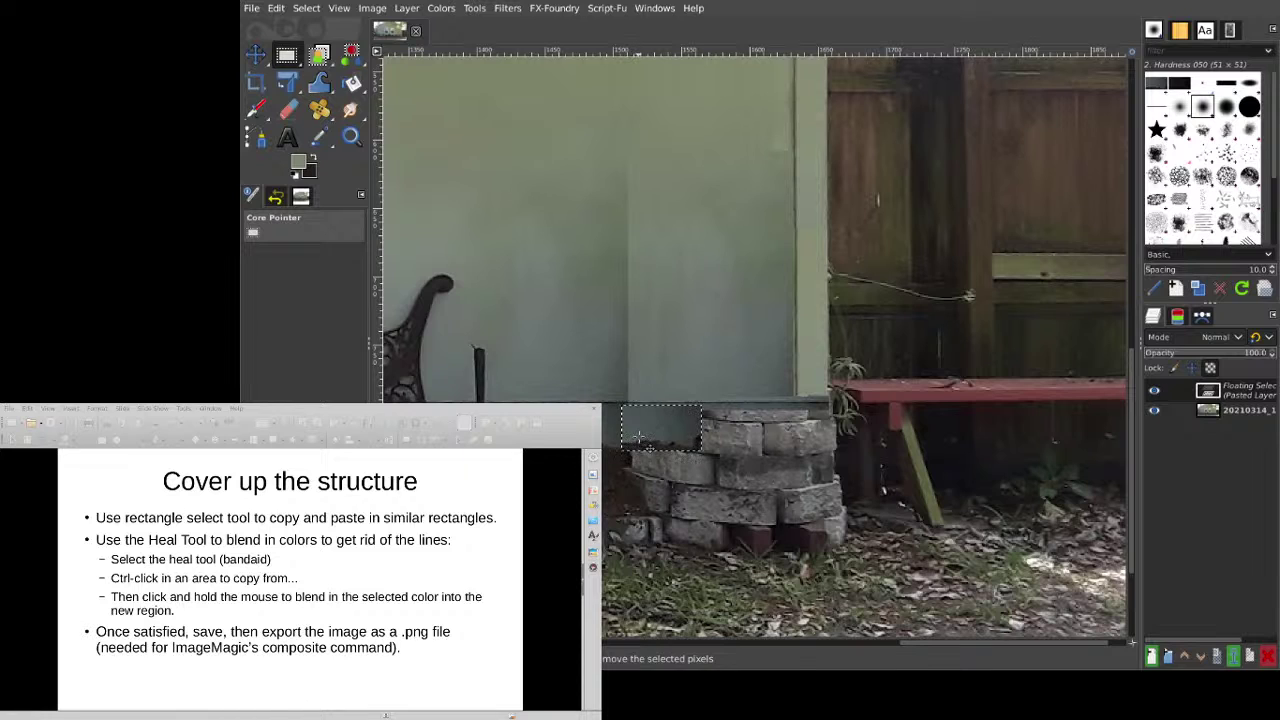
pyautogui.hotkey('ctrl', 'z')
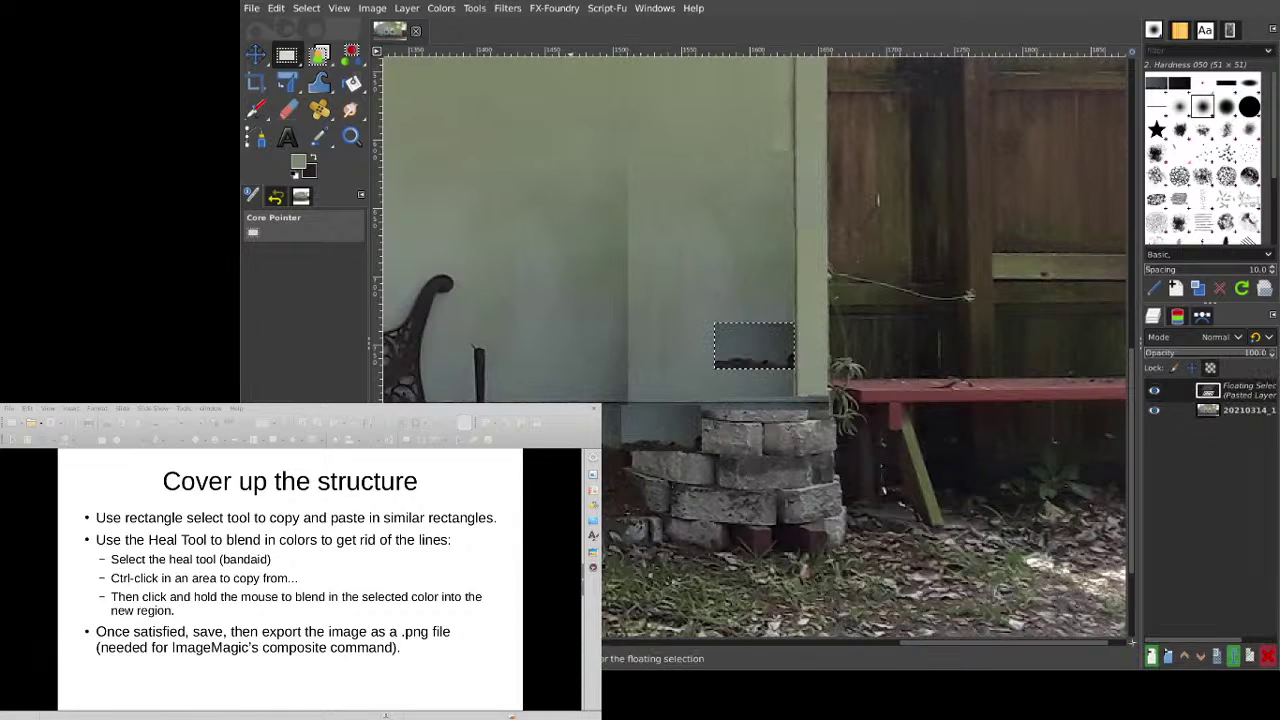
pyautogui.moveTo(760, 344); pyautogui.dragTo(732, 426)
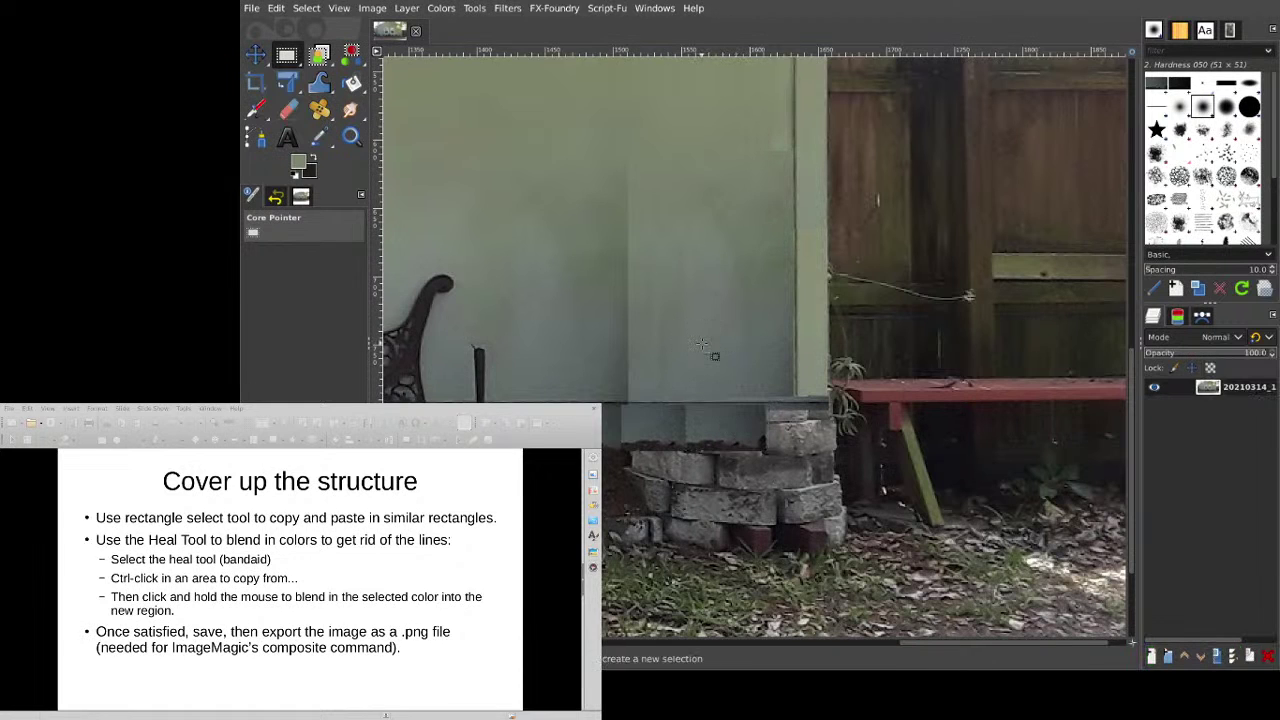
pyautogui.hotkey('ctrl', 'z')
pyautogui.moveTo(742, 358); pyautogui.dragTo(778, 436)
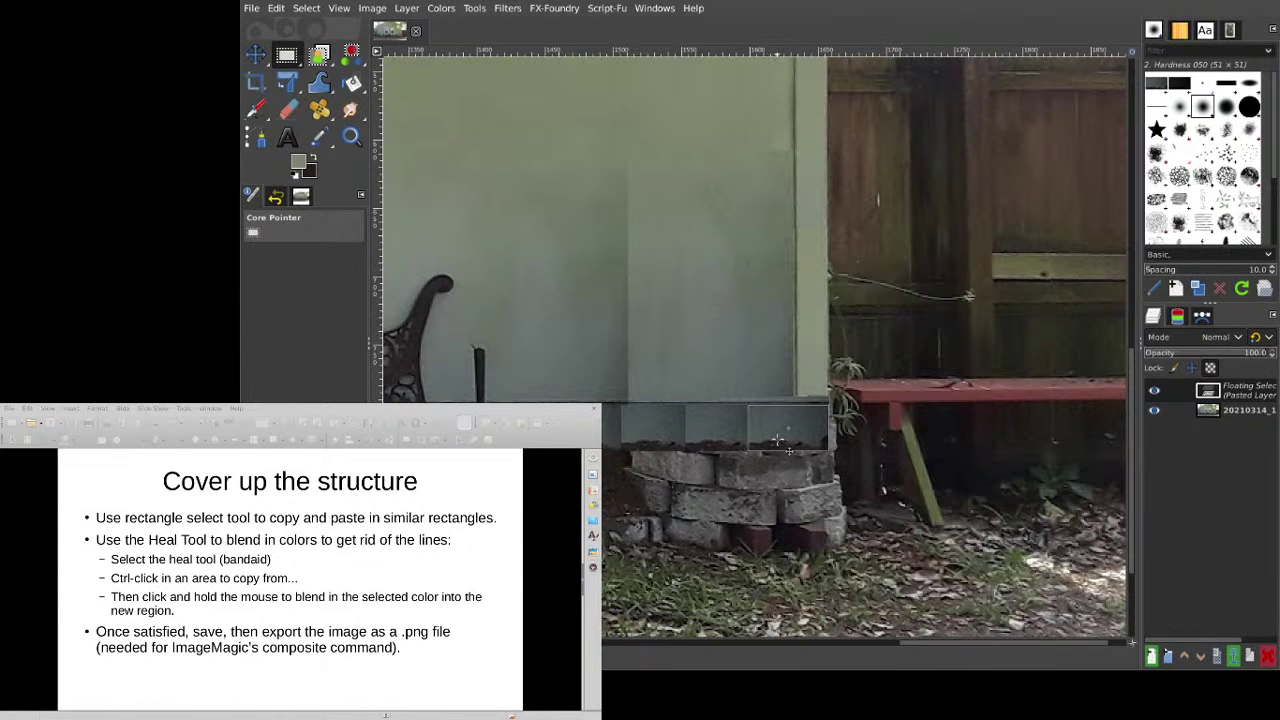
pyautogui.click(698, 333)
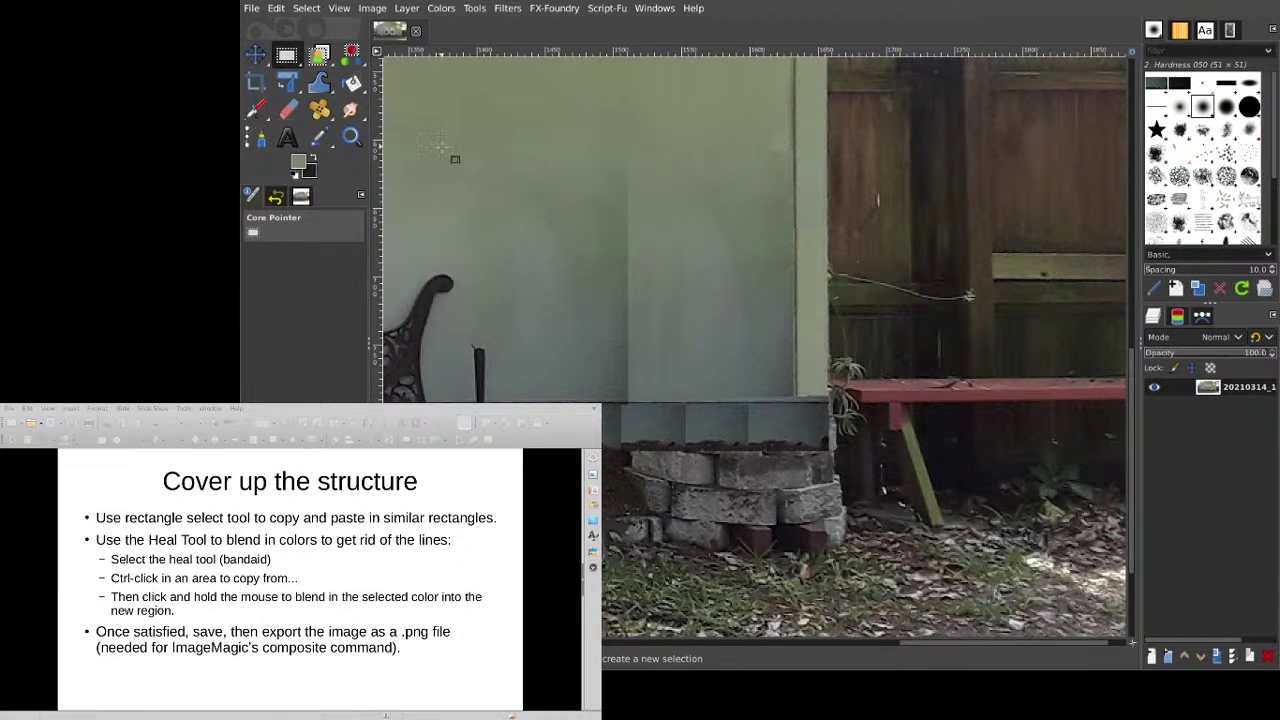
# With the Heal tool sourced from clean wall, heal the central vertical seam.
pyautogui.click(319, 110)
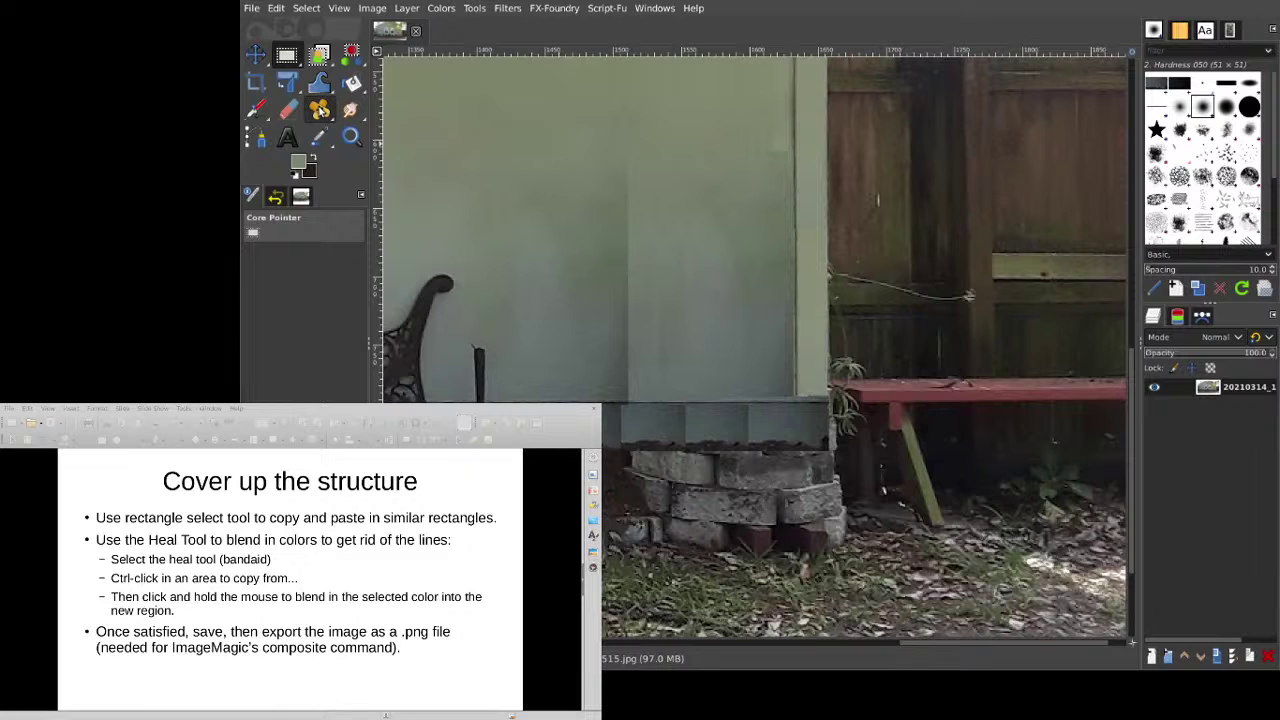
pyautogui.click(319, 110)
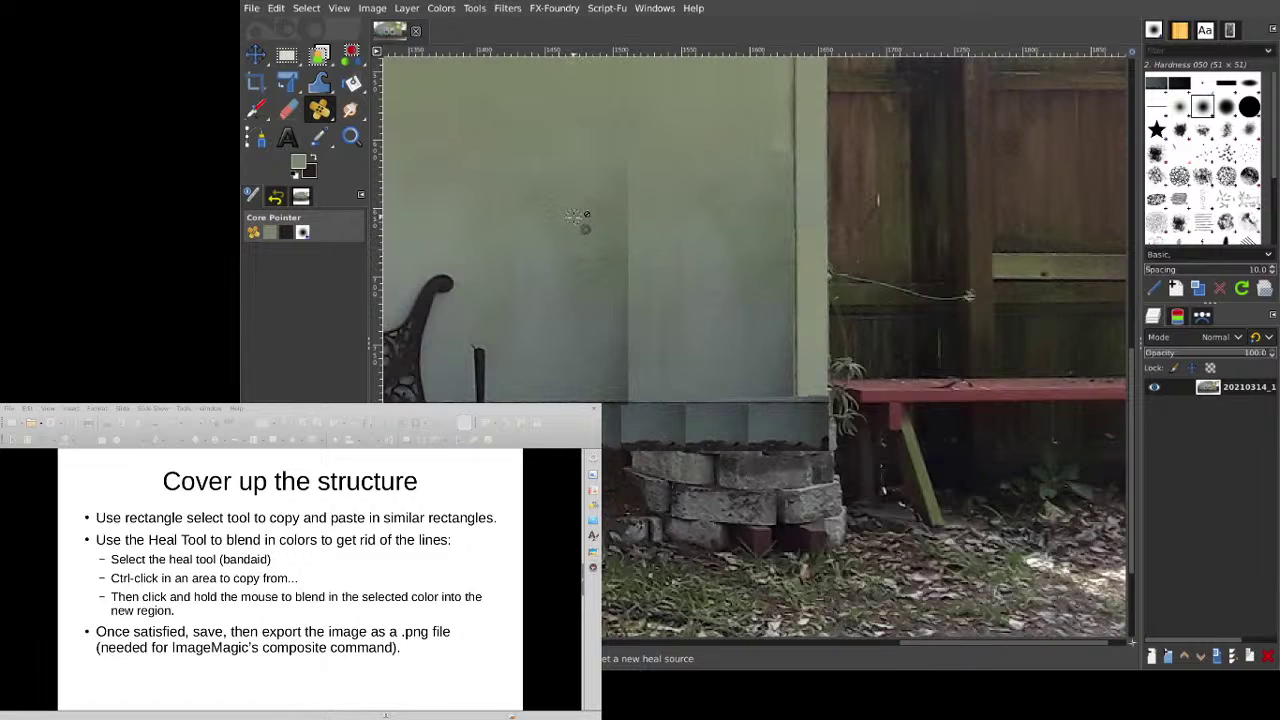
pyautogui.keyDown('ctrl'); pyautogui.click(574, 217); pyautogui.keyUp('ctrl')
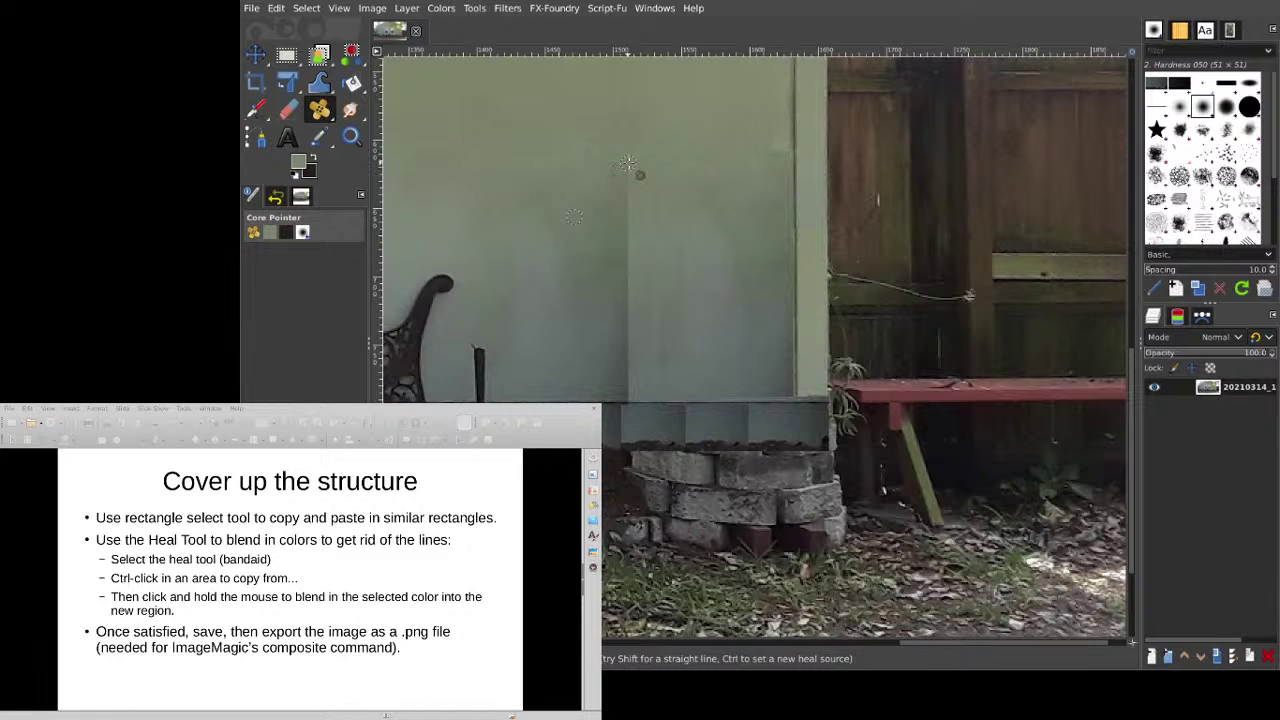
pyautogui.moveTo(625, 172)
pyautogui.mouseDown()
pyautogui.moveTo(625, 187)
pyautogui.moveTo(624, 250)
pyautogui.moveTo(635, 236)
pyautogui.moveTo(627, 278)
pyautogui.moveTo(617, 272)
pyautogui.moveTo(631, 286)
pyautogui.moveTo(618, 332)
pyautogui.moveTo(624, 300)
pyautogui.mouseUp()
pyautogui.keyDown('ctrl'); pyautogui.click(573, 217); pyautogui.keyUp('ctrl')
# Heal the remaining seams near the wall base, higher up and along the edge.
pyautogui.keyDown('ctrl'); pyautogui.click(578, 333); pyautogui.keyUp('ctrl')
pyautogui.moveTo(623, 393)
pyautogui.mouseDown()
pyautogui.moveTo(636, 308)
pyautogui.moveTo(624, 300)
pyautogui.moveTo(659, 258)
pyautogui.moveTo(648, 402)
pyautogui.moveTo(662, 385)
pyautogui.moveTo(646, 385)
pyautogui.moveTo(656, 355)
pyautogui.moveTo(680, 338)
pyautogui.moveTo(650, 319)
pyautogui.moveTo(648, 220)
pyautogui.moveTo(690, 170)
pyautogui.moveTo(602, 149)
pyautogui.mouseUp()
pyautogui.keyDown('ctrl'); pyautogui.click(627, 148); pyautogui.keyUp('ctrl')
pyautogui.moveTo(725, 148); pyautogui.dragTo(783, 152)
pyautogui.click(800, 230)
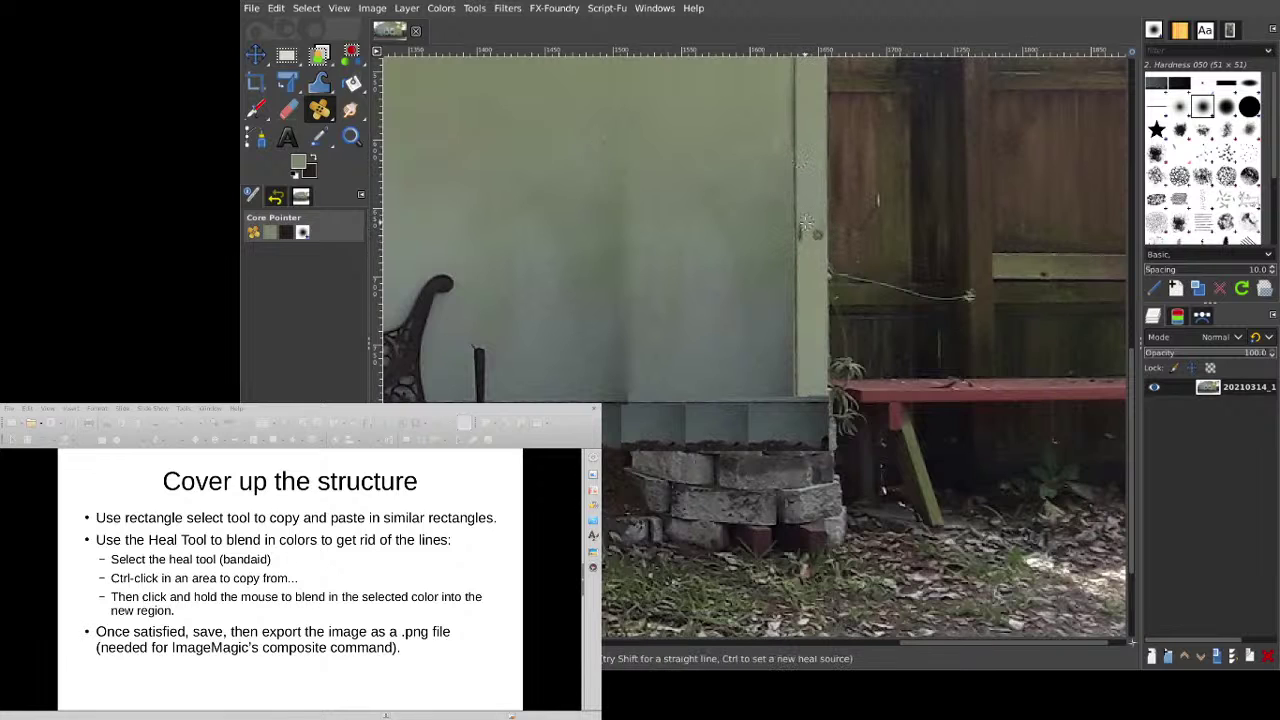
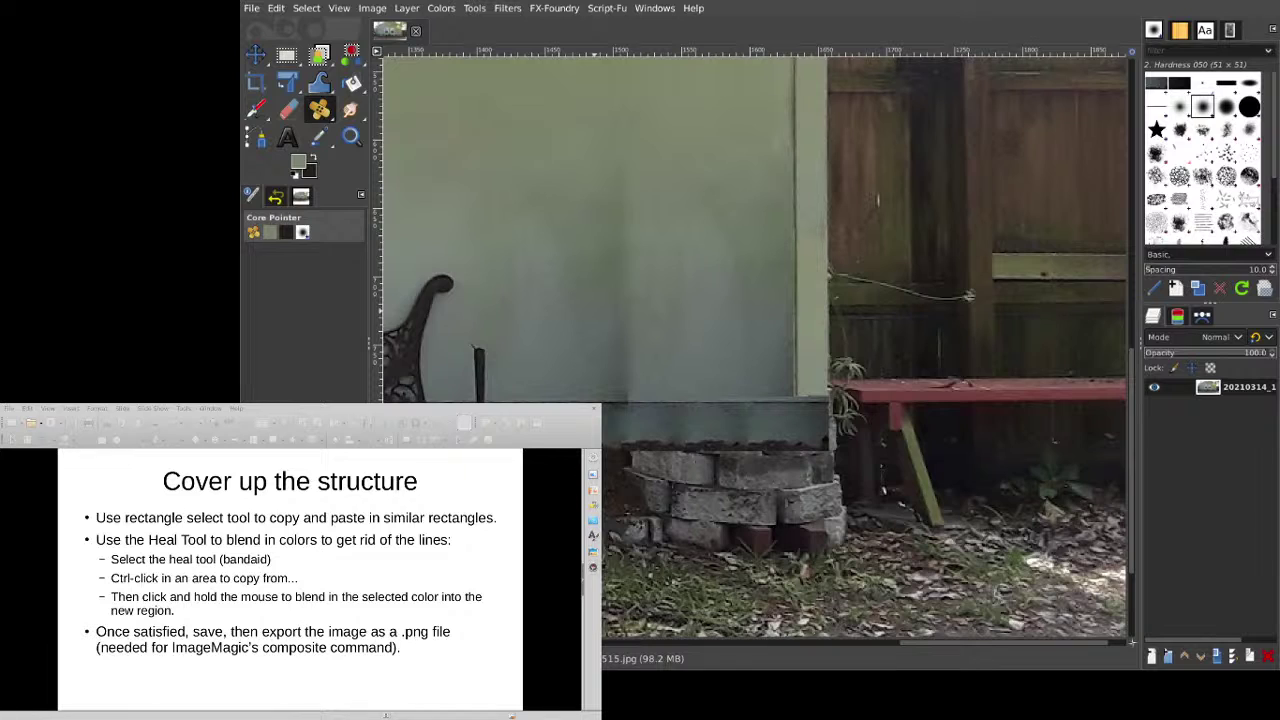
# Export the patched photo as house1.png and scroll to the house picture's tab.
pyautogui.hotkey('ctrl', 'e')
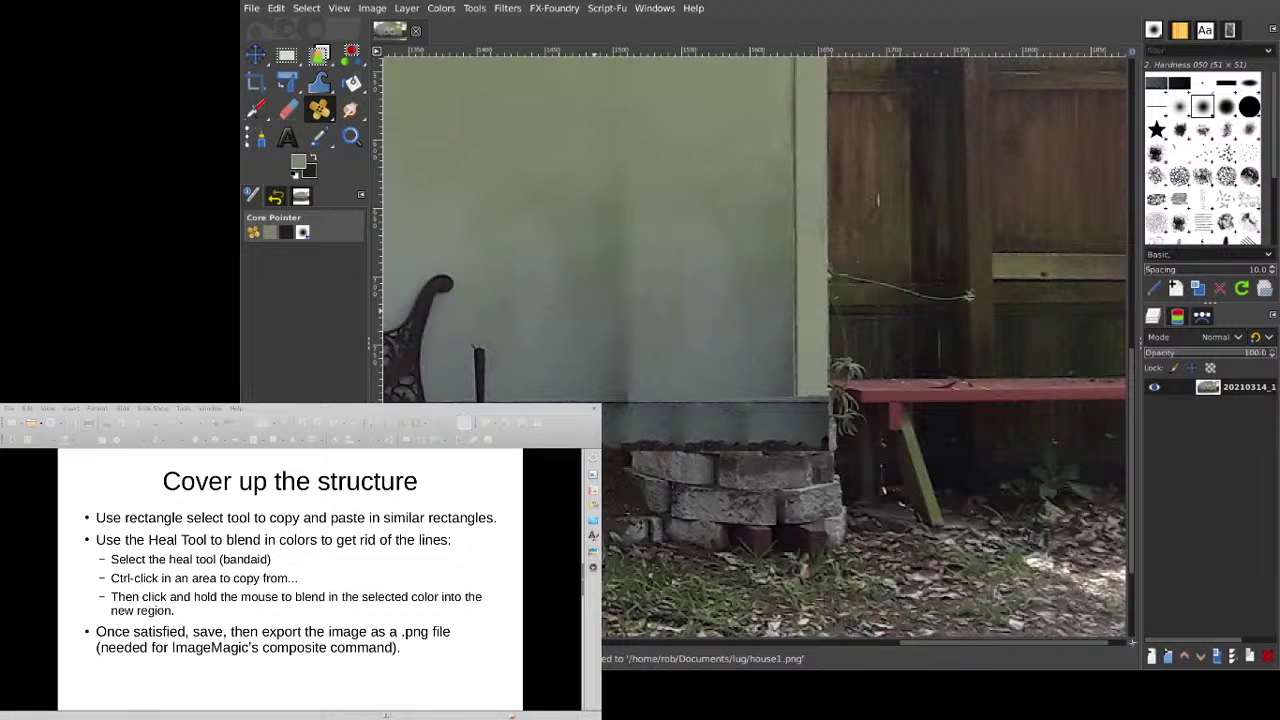
pyautogui.scroll(-1, 364, 588)
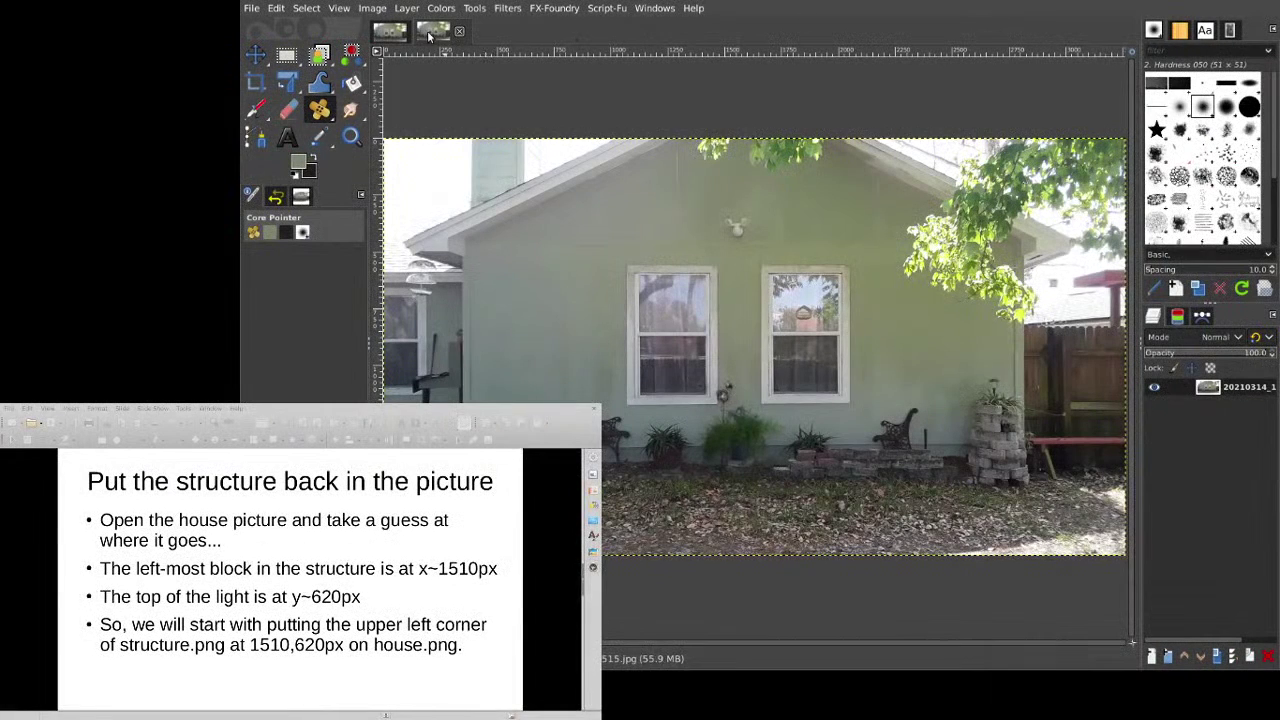
# Zoom out and in on the house photo around the lamp and planter, then select the Move tool.
pyautogui.click(307, 10)
pyautogui.moveTo(347, 10)
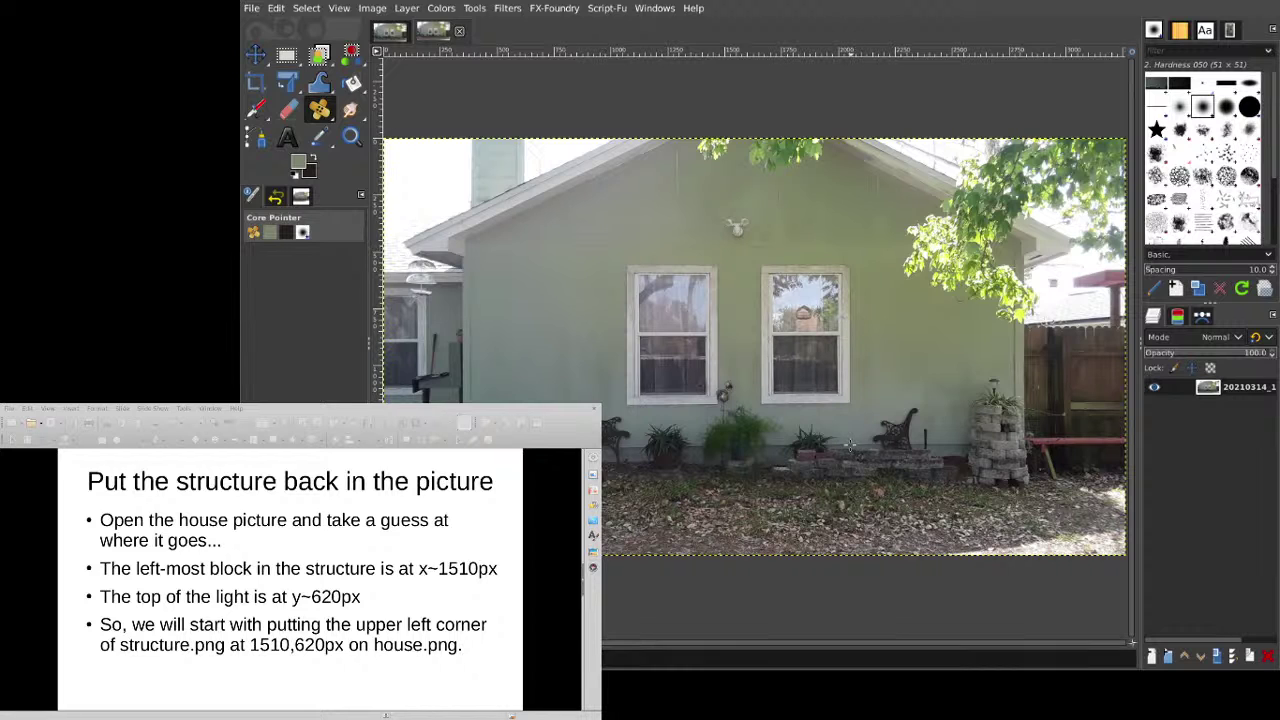
pyautogui.press('-')
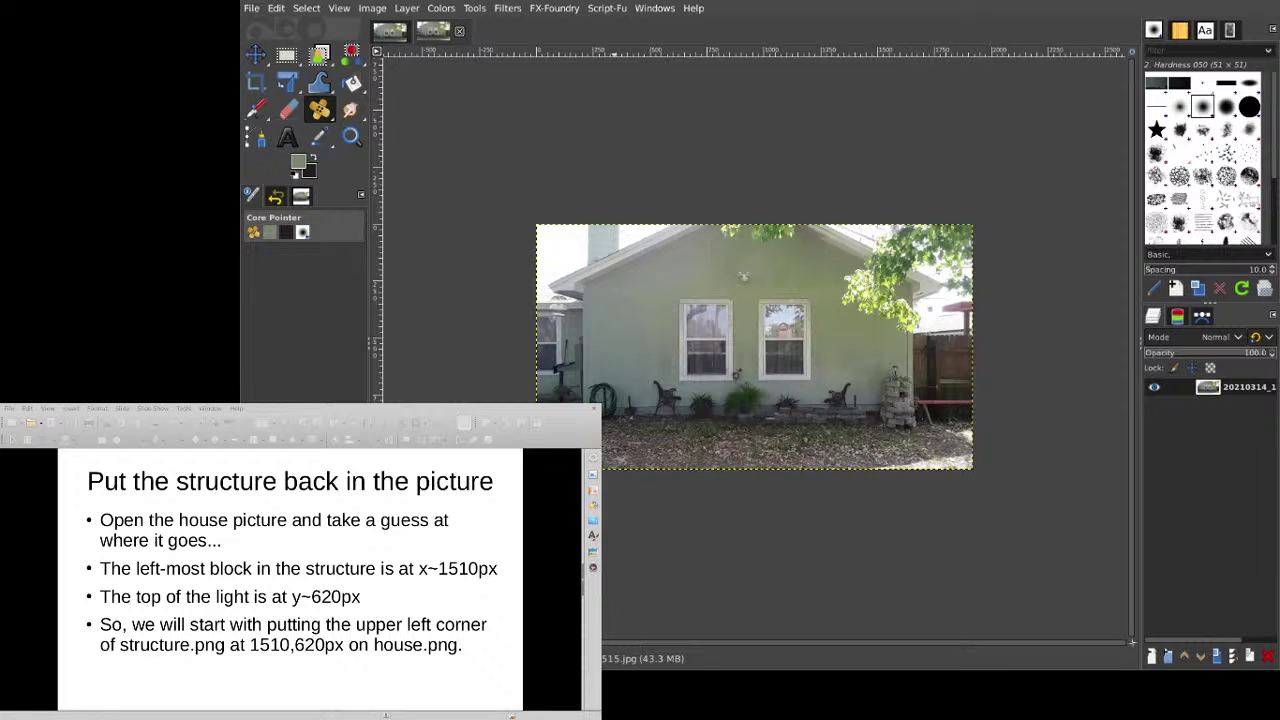
pyautogui.press('1')
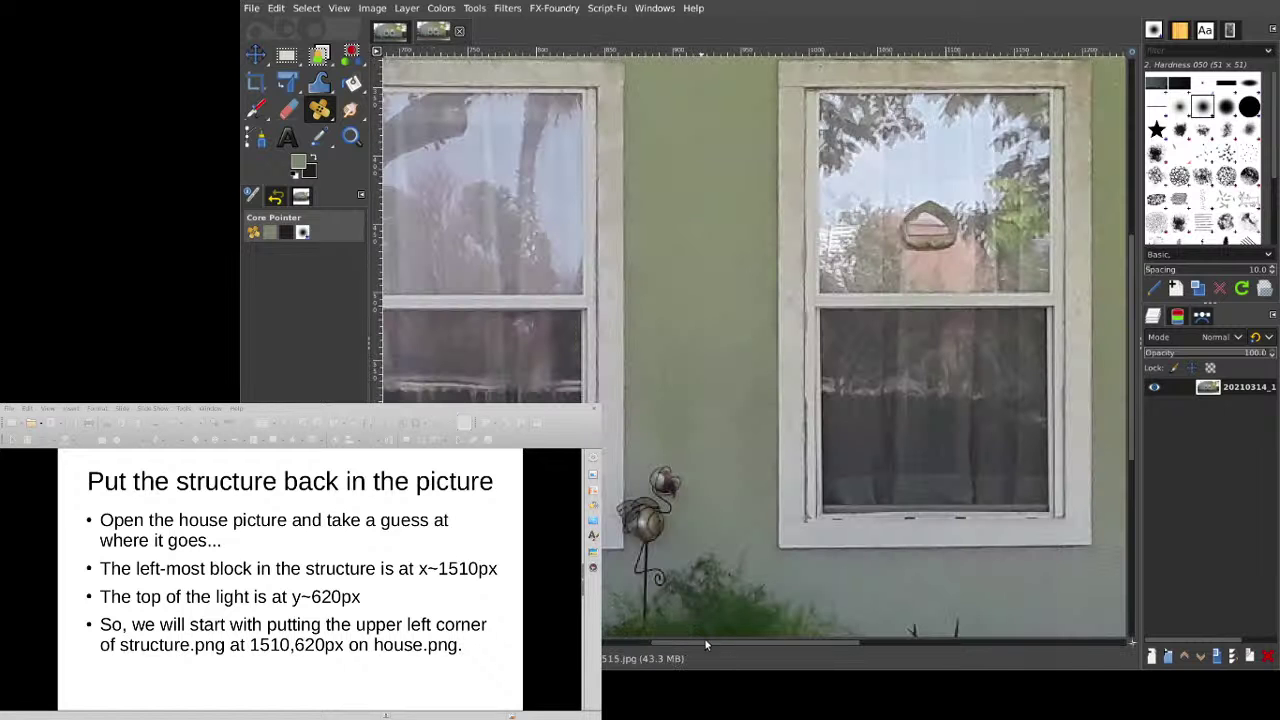
pyautogui.moveTo(704, 640); pyautogui.dragTo(932, 640)
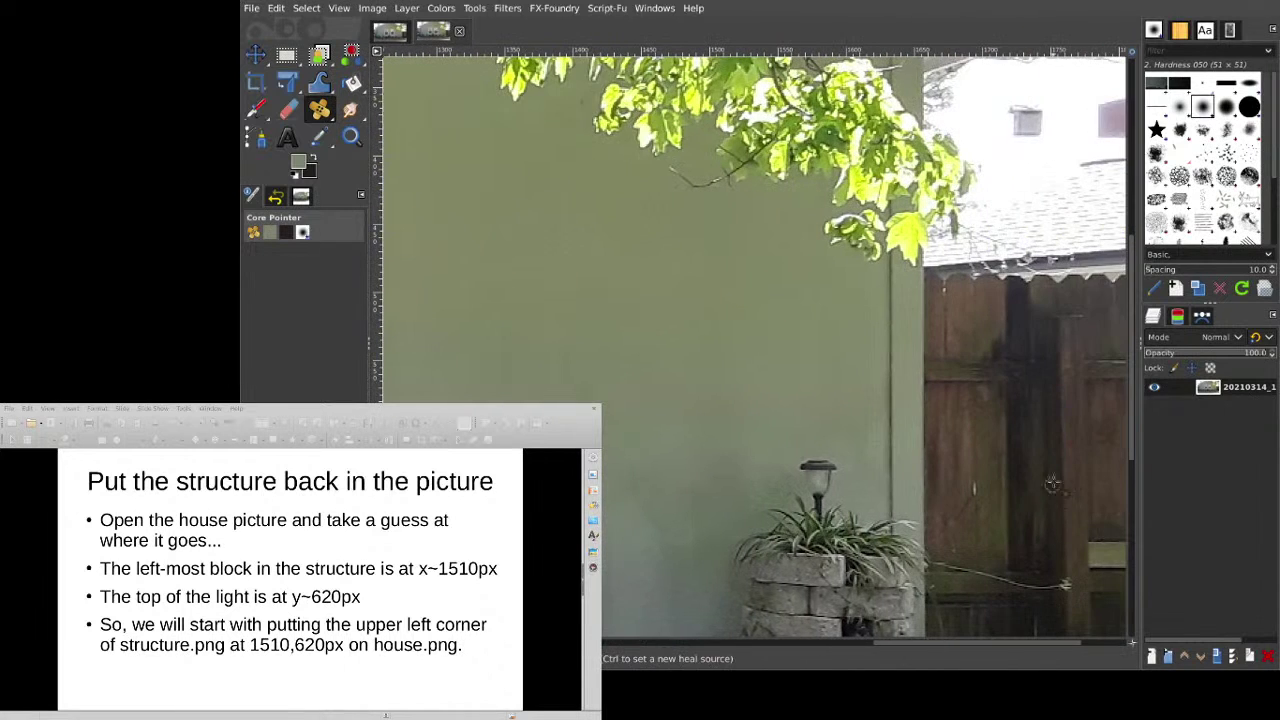
pyautogui.moveTo(1132, 397); pyautogui.dragTo(1151, 508)
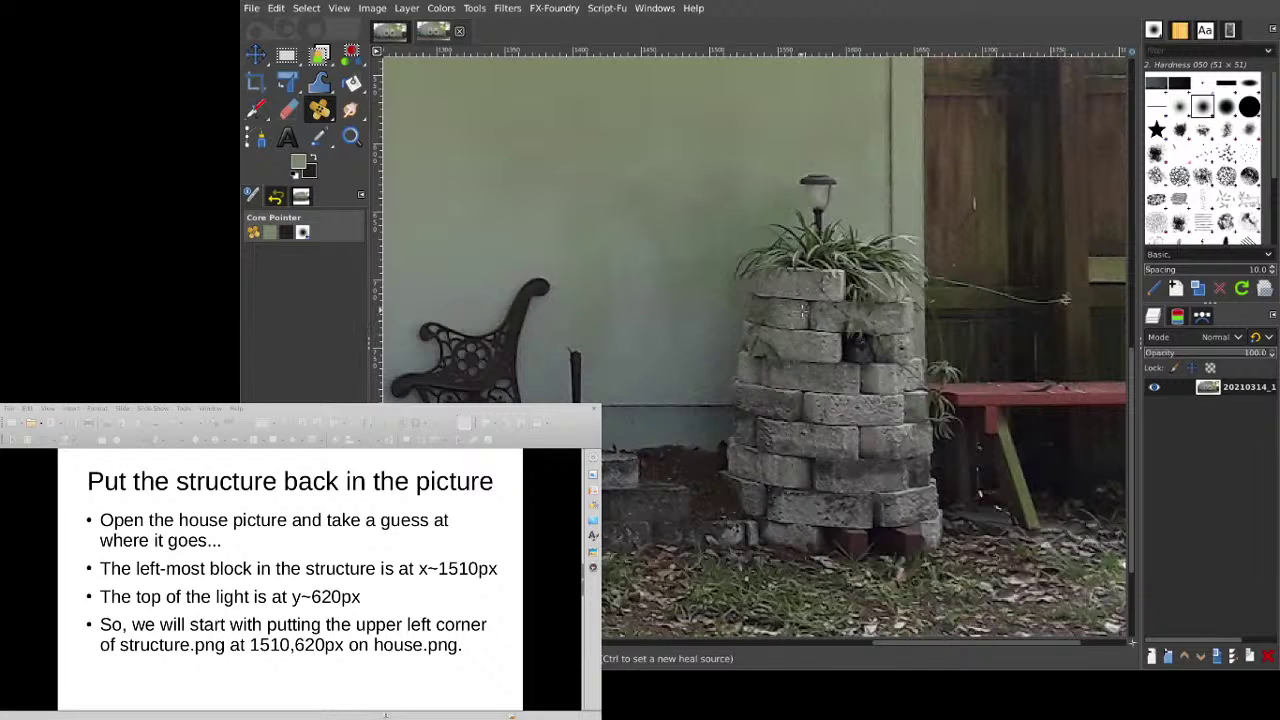
pyautogui.click(256, 55)
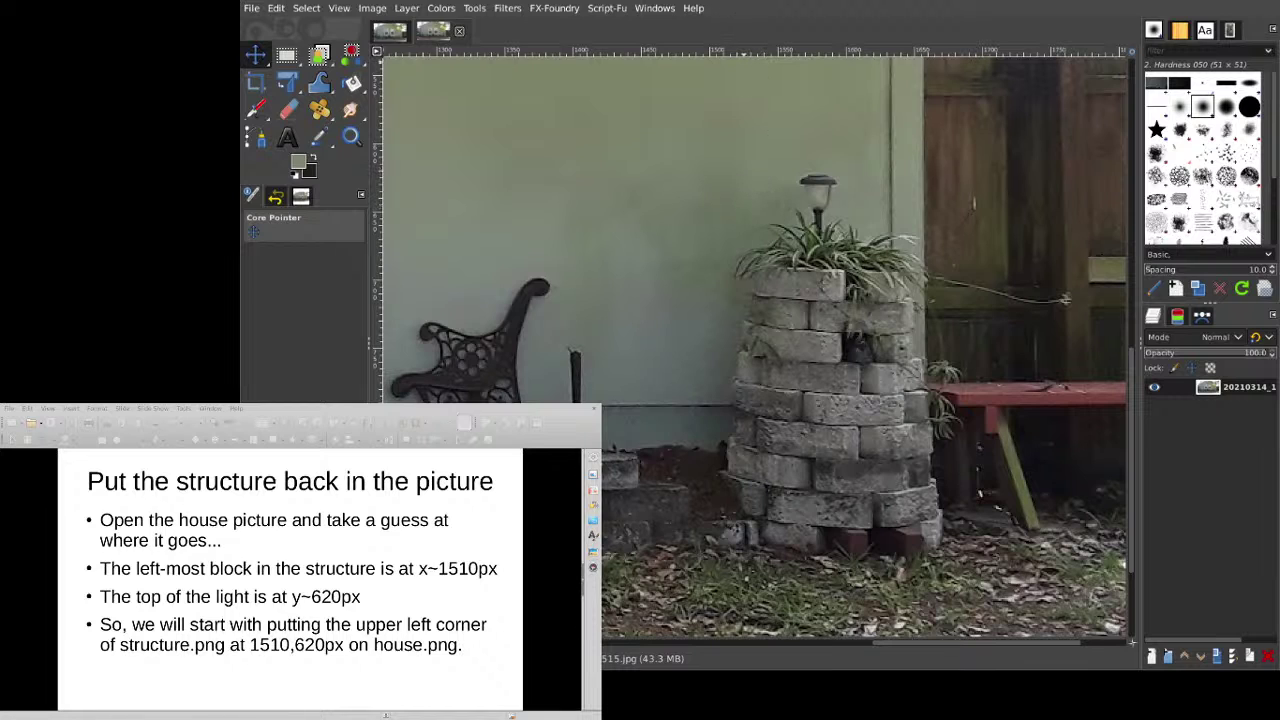
pyautogui.press('pagedown')
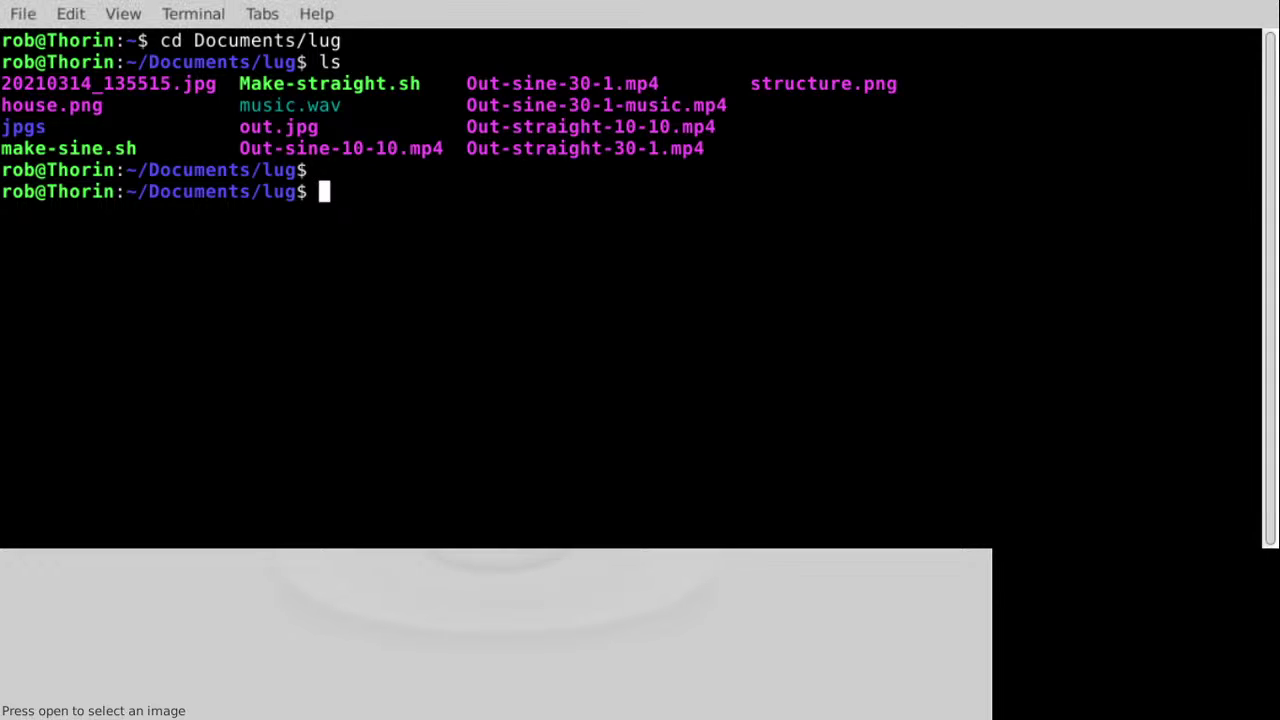
# Remove out.jpg and run composite -geometry +1510+620 structure.png house.png out.jpg.
pyautogui.write('rm out.jpg')
pyautogui.press('Return')
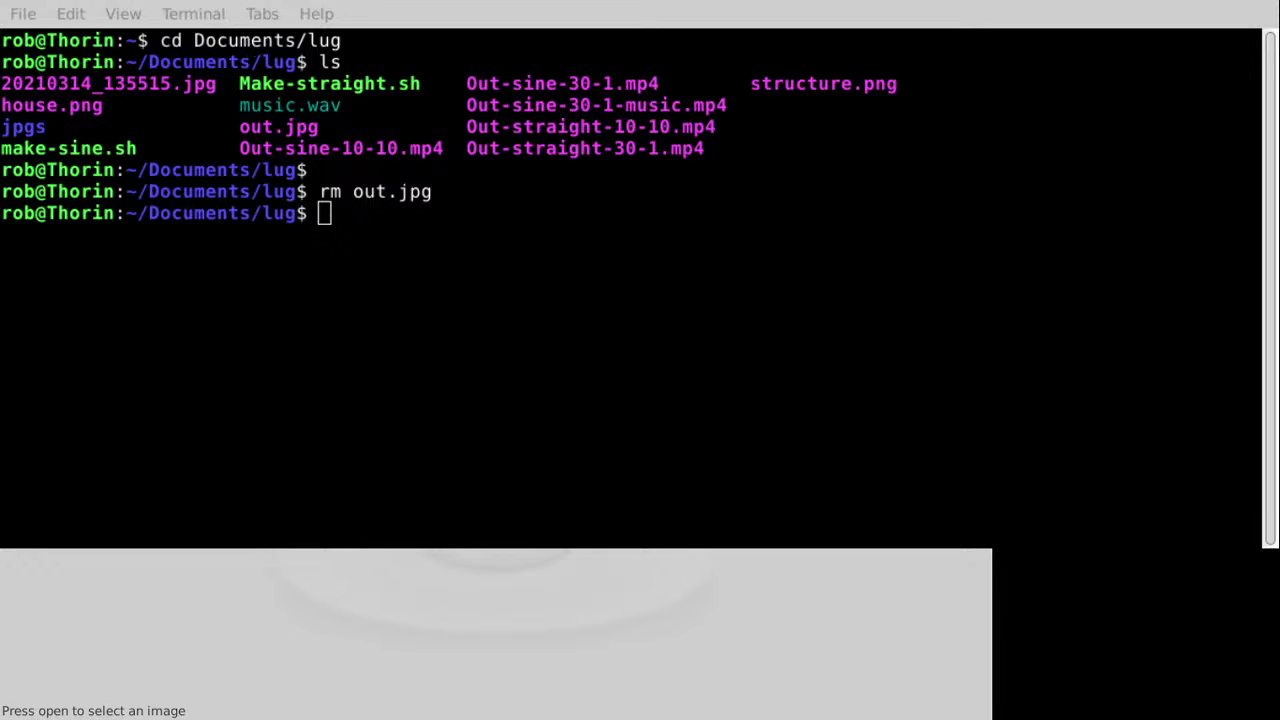
pyautogui.hotkey('alt', 'Tab')
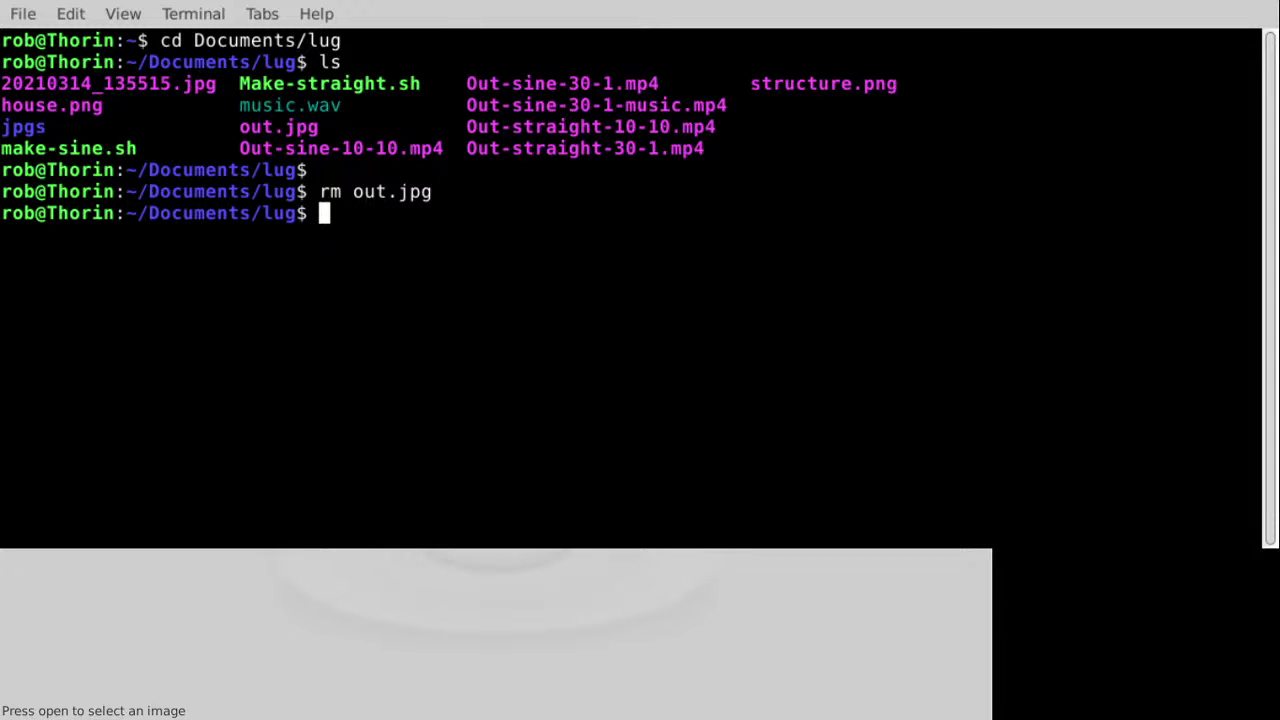
pyautogui.hotkey('alt', 'Tab')
pyautogui.middleClick(426, 100)
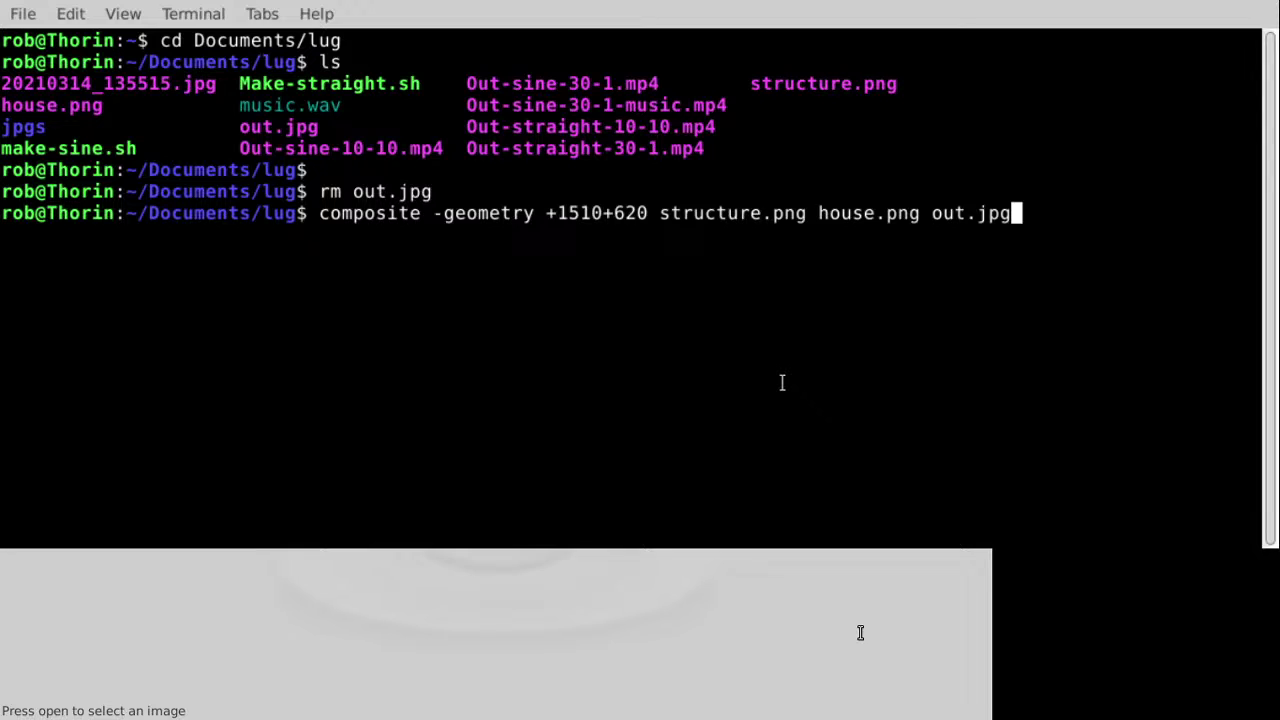
pyautogui.press('Return')
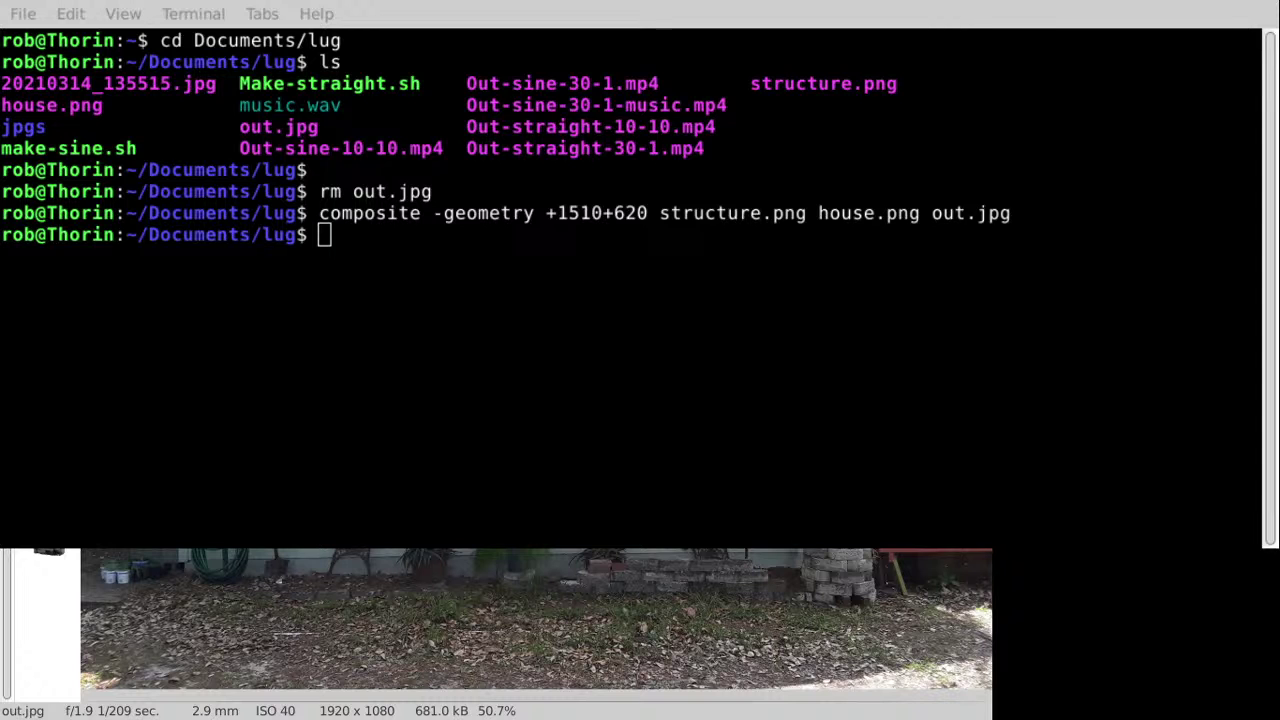
# Step through the folder's images, viewing house1.png and then the composited out.jpg.
pyautogui.hotkey('alt', 'Tab')
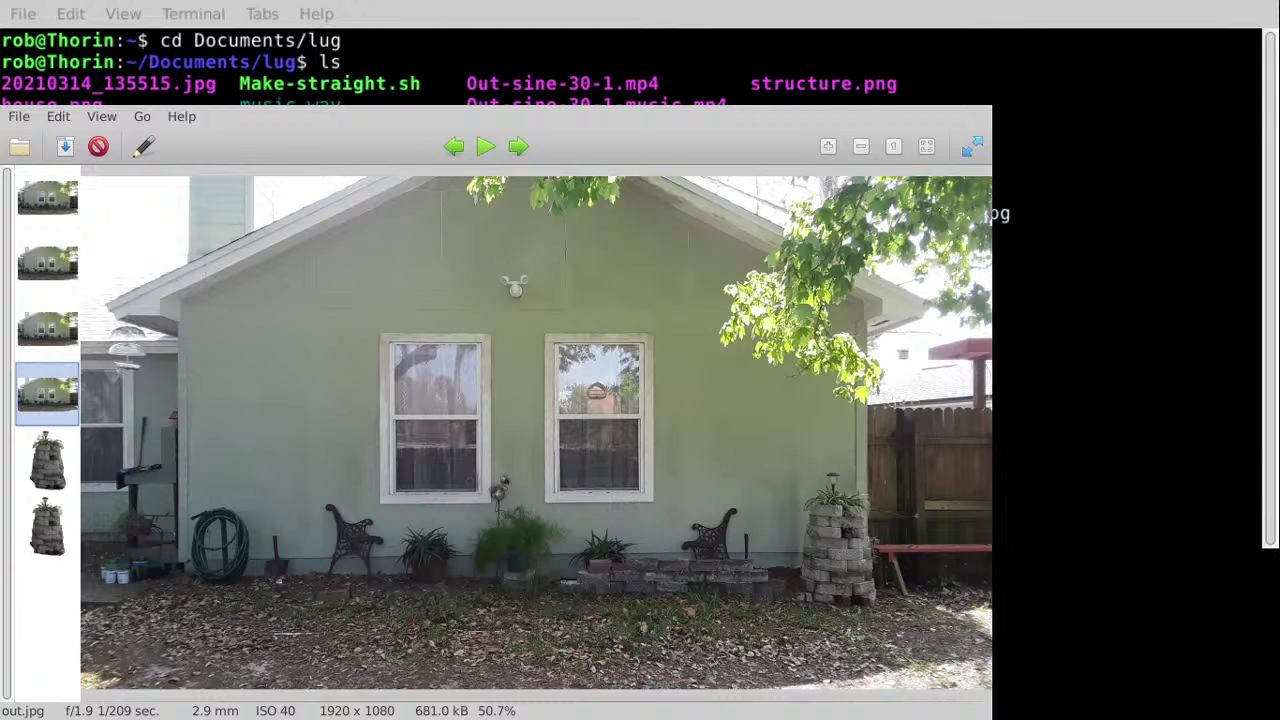
pyautogui.press('Left')
pyautogui.press('Left')
pyautogui.press('Left')
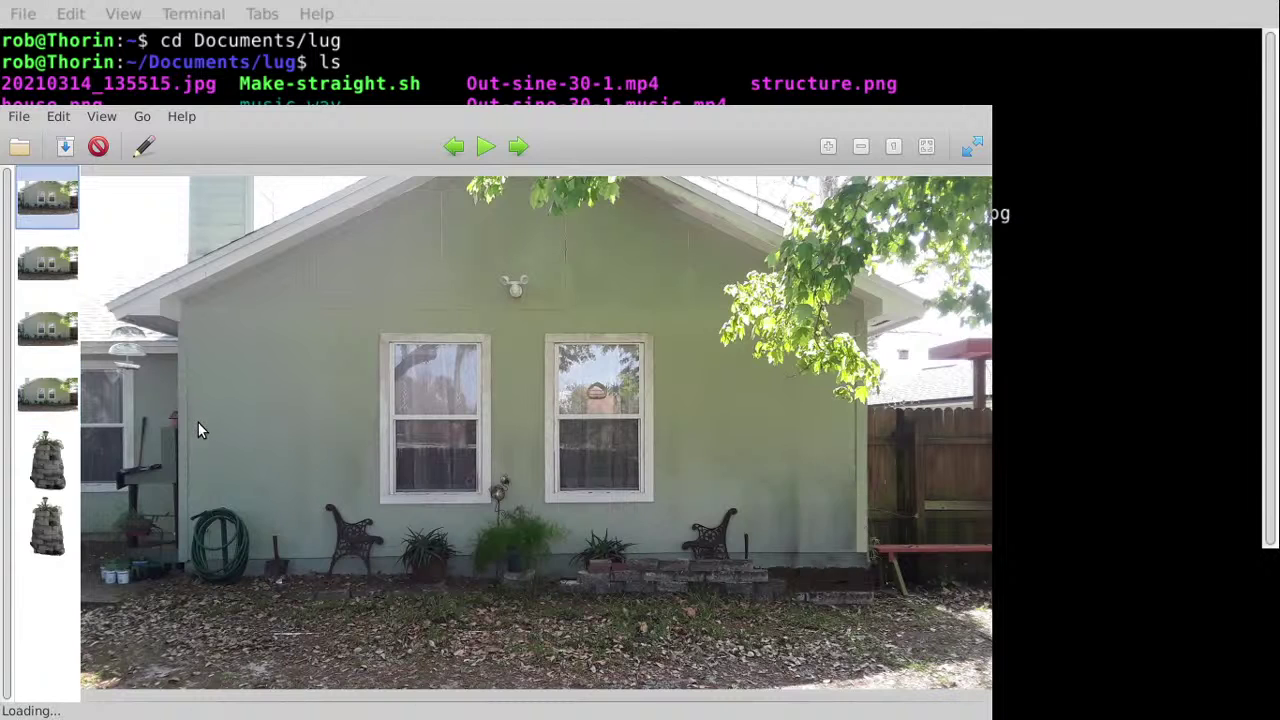
pyautogui.press('Right')
pyautogui.press('Right')
pyautogui.press('Right')
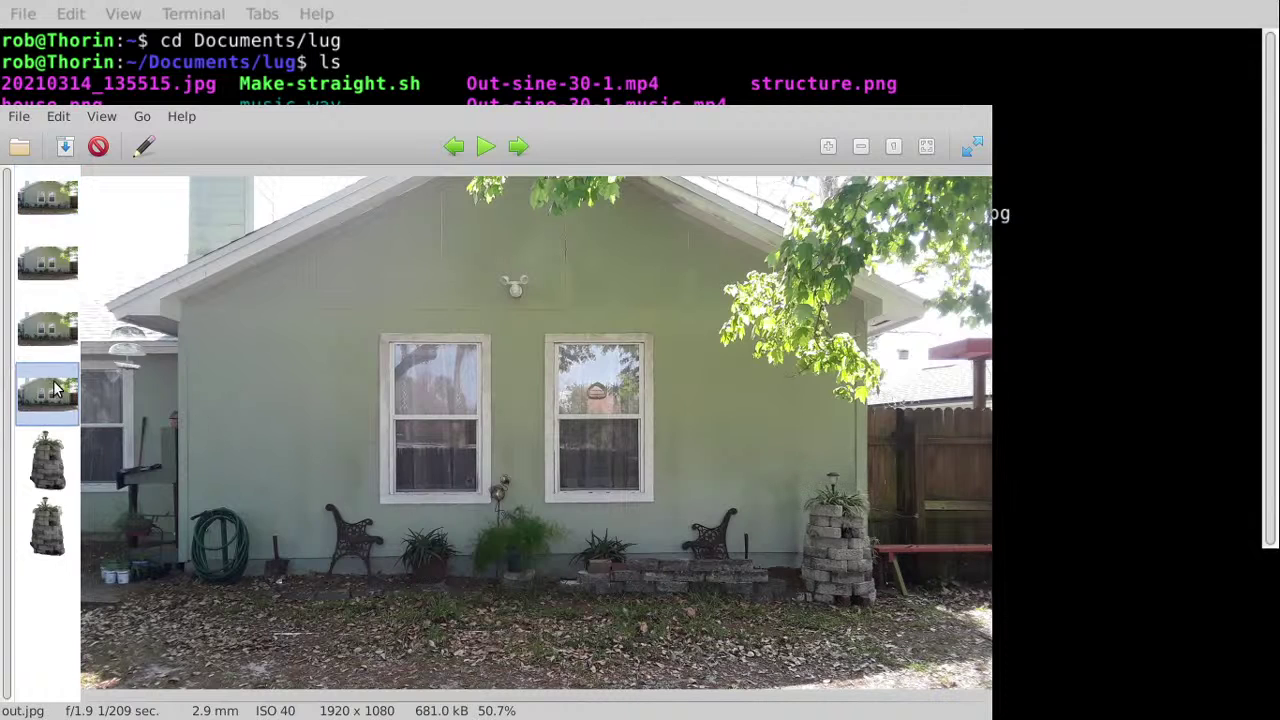
pyautogui.click(18, 342)
pyautogui.click(53, 392)
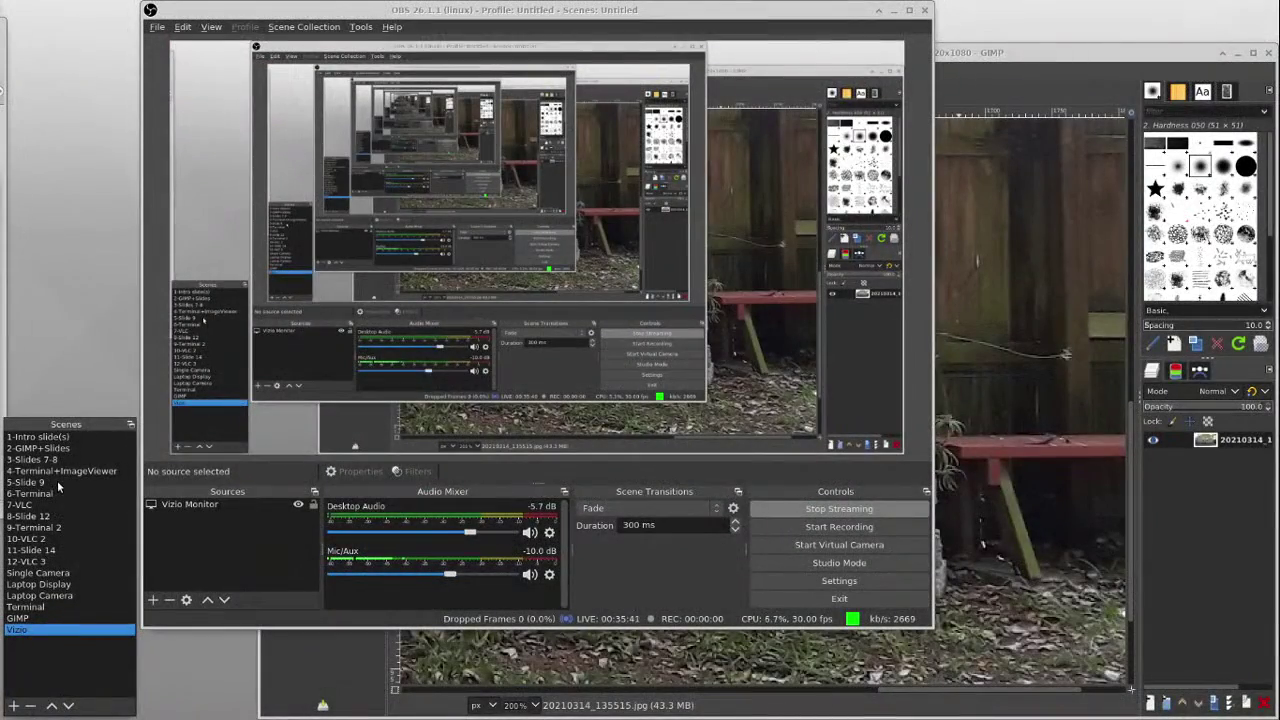
# Switch OBS to the slides scene and present slide 9 onward in full-screen slide show.
pyautogui.click(57, 480)
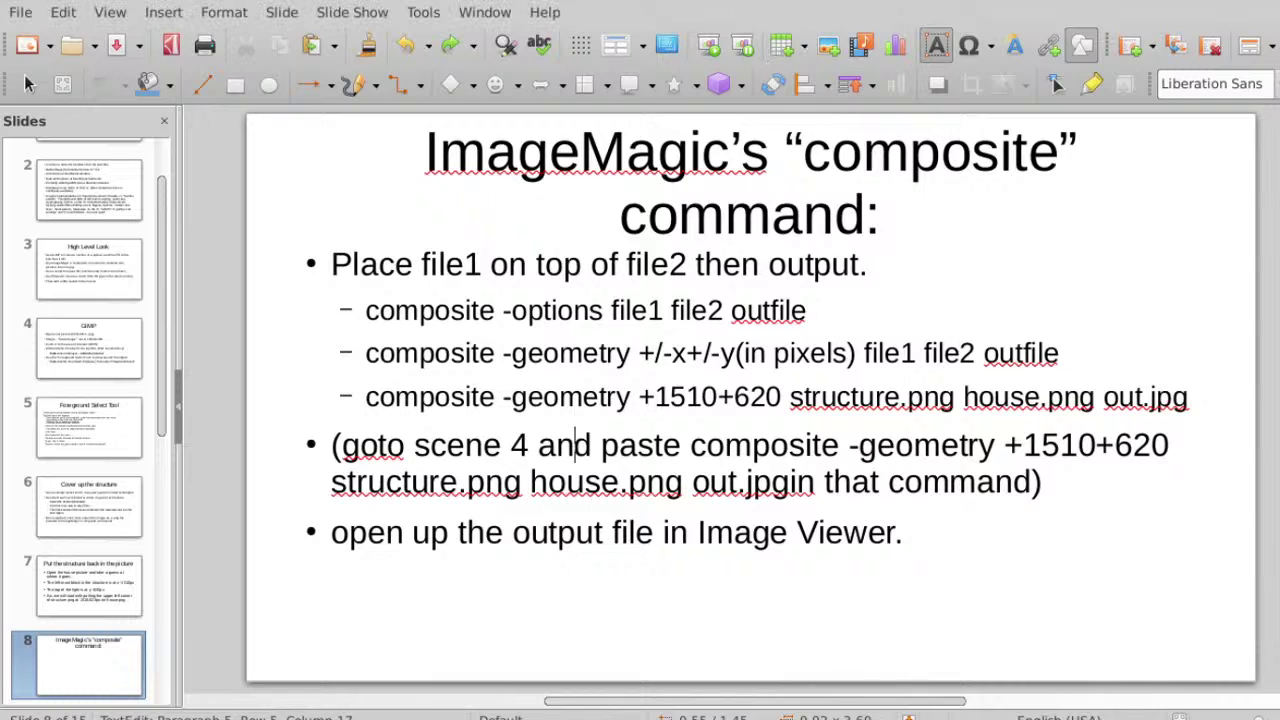
pyautogui.press('pagedown')
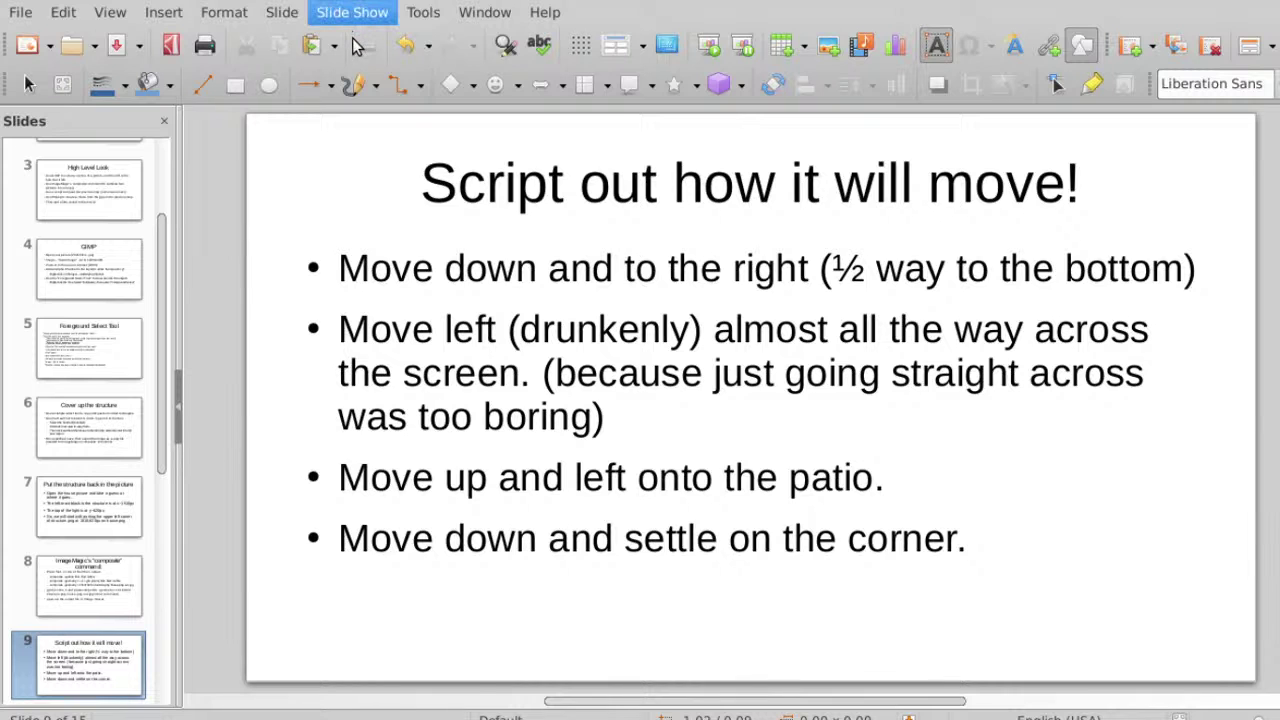
pyautogui.press('F5')
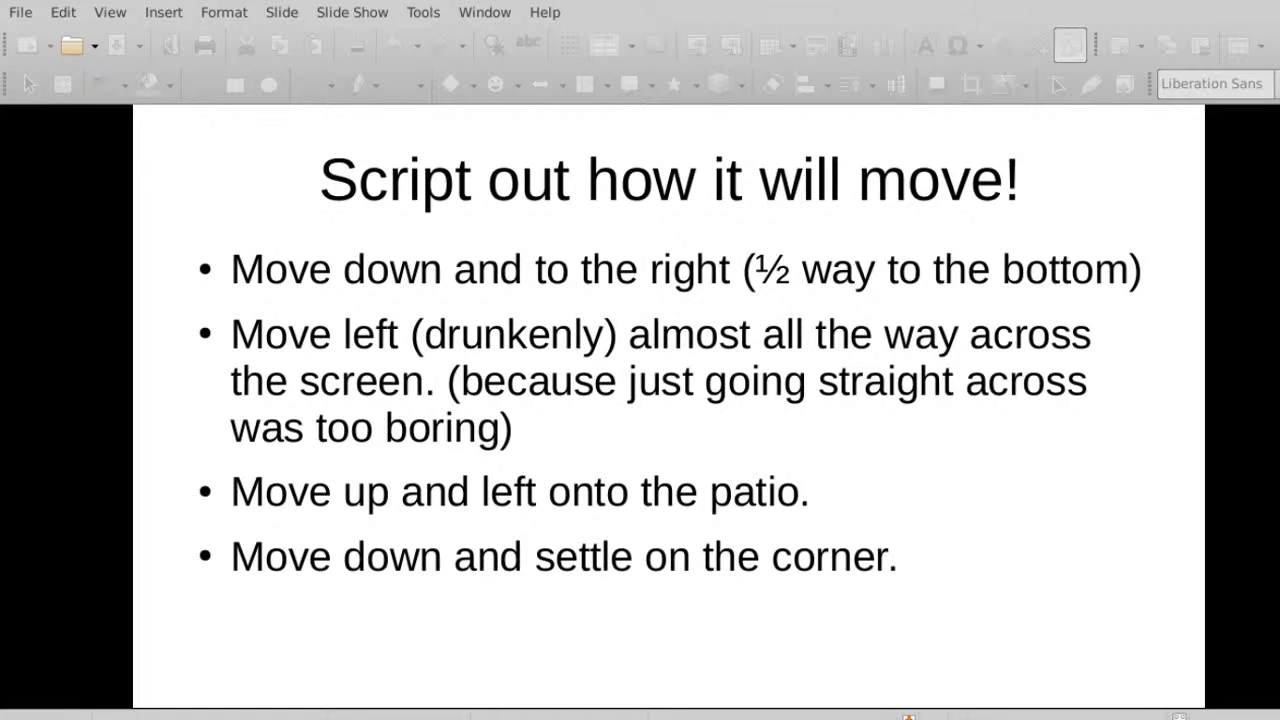
pyautogui.press('pagedown')
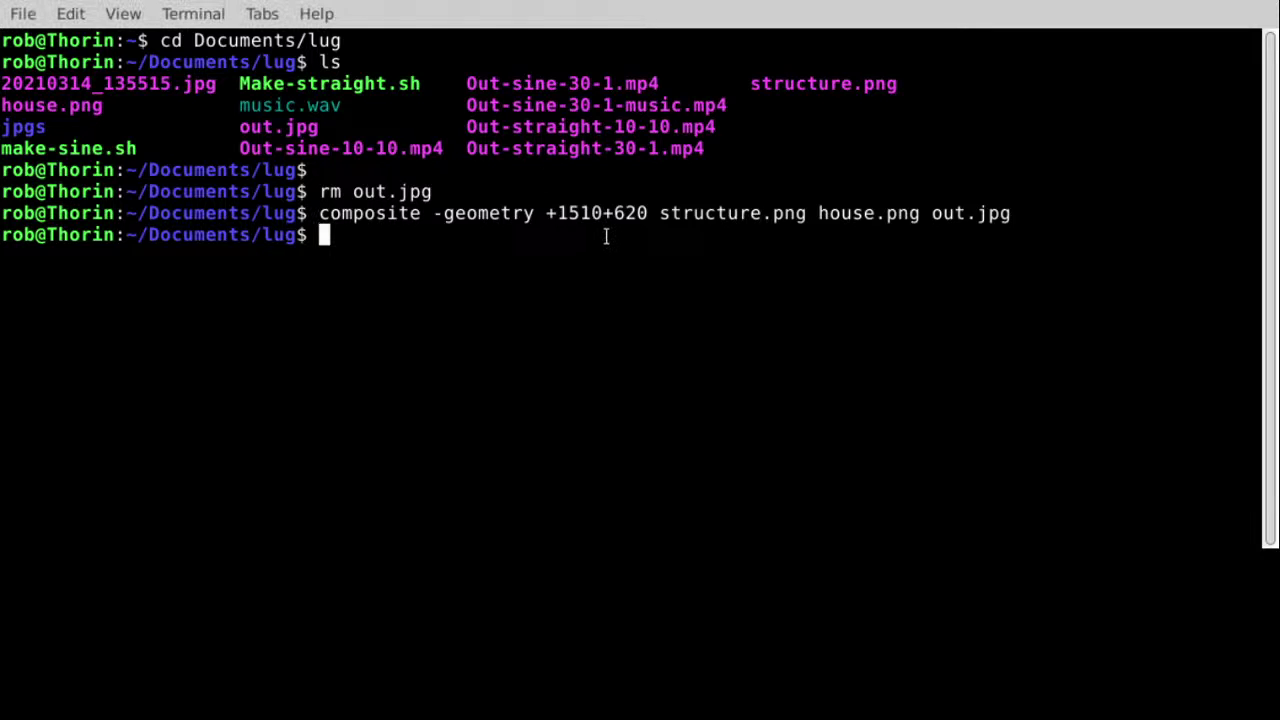
# Open Make-straight.sh in vim.
pyautogui.write('vim M')
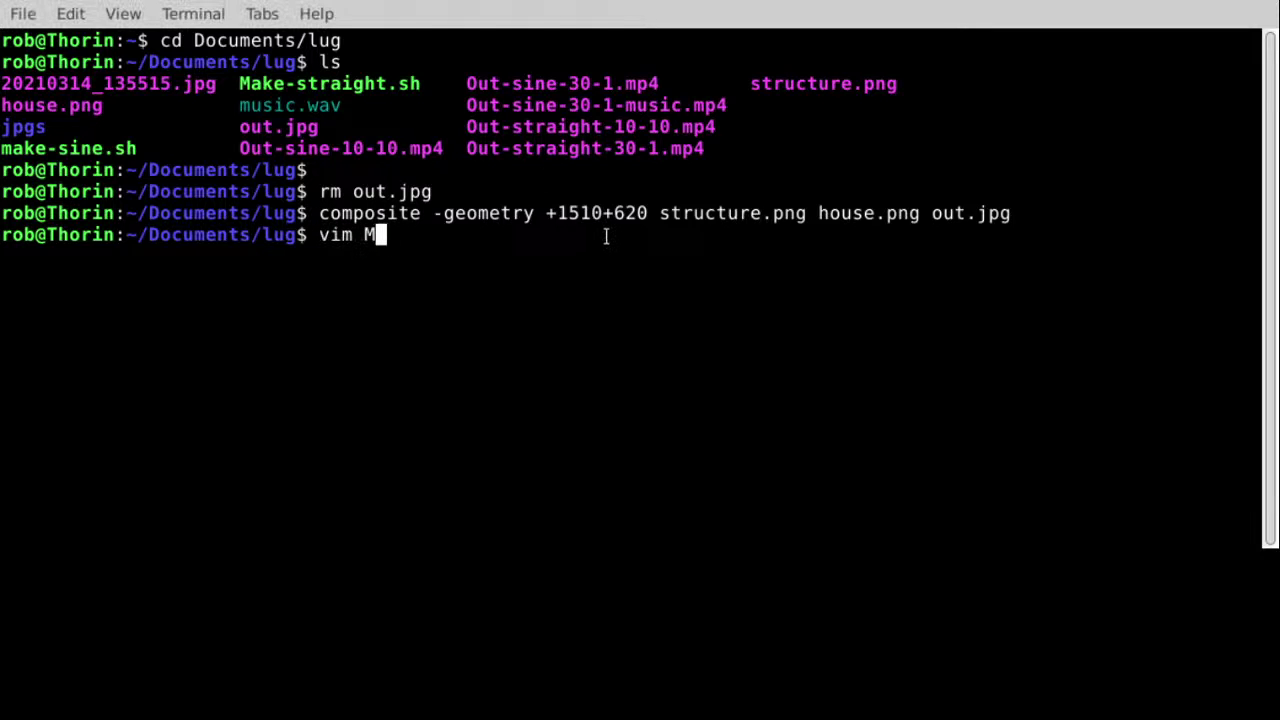
pyautogui.press('Tab')
pyautogui.press('Return')
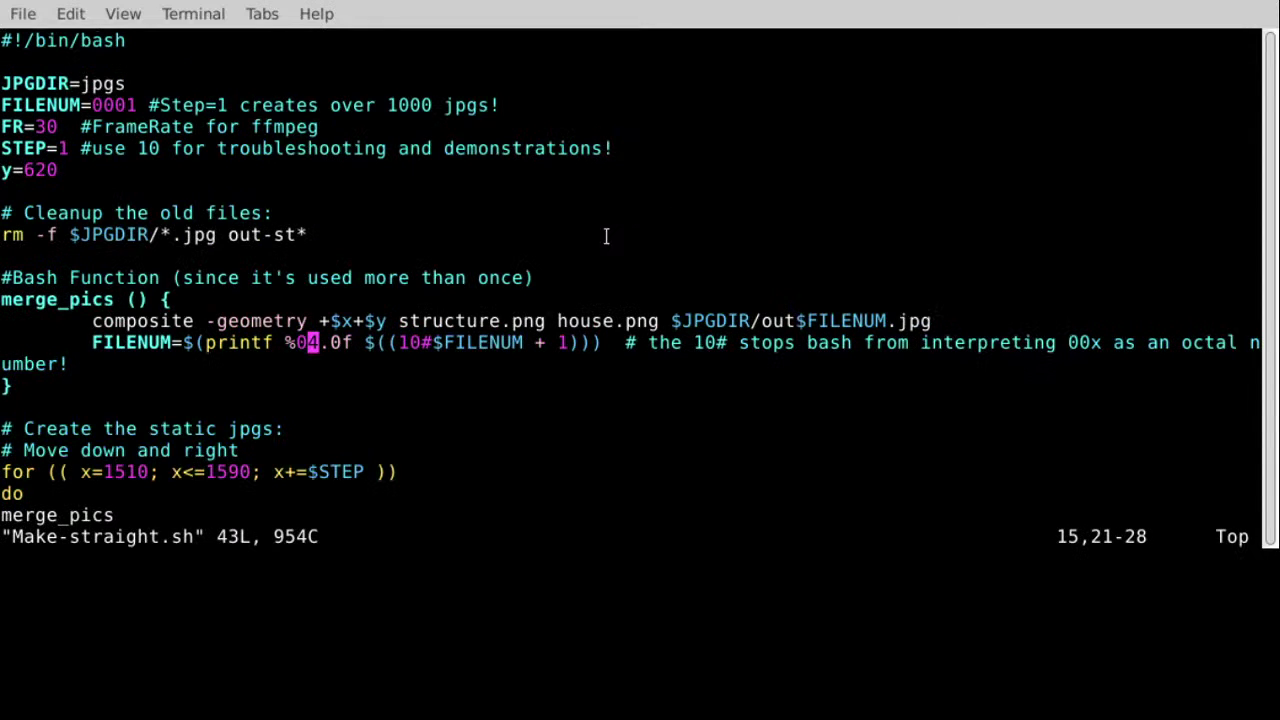
pyautogui.press('g')
pyautogui.press(';')
pyautogui.press('g')
pyautogui.press(';')
pyautogui.press('g')
pyautogui.press(',')
pyautogui.press('g')
pyautogui.press(',')
pyautogui.press('g')
pyautogui.press(',')
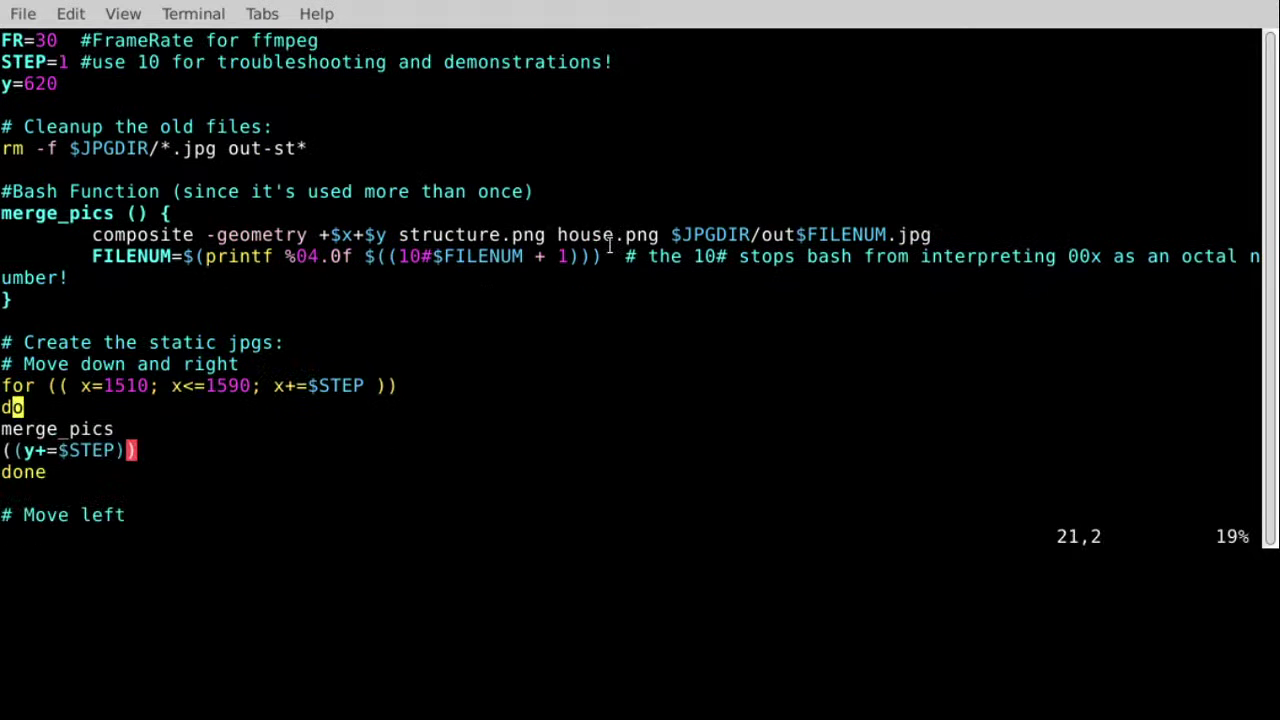
pyautogui.press('g')
pyautogui.press(';')
pyautogui.press('g')
pyautogui.press(';')
pyautogui.press('g')
pyautogui.press(';')
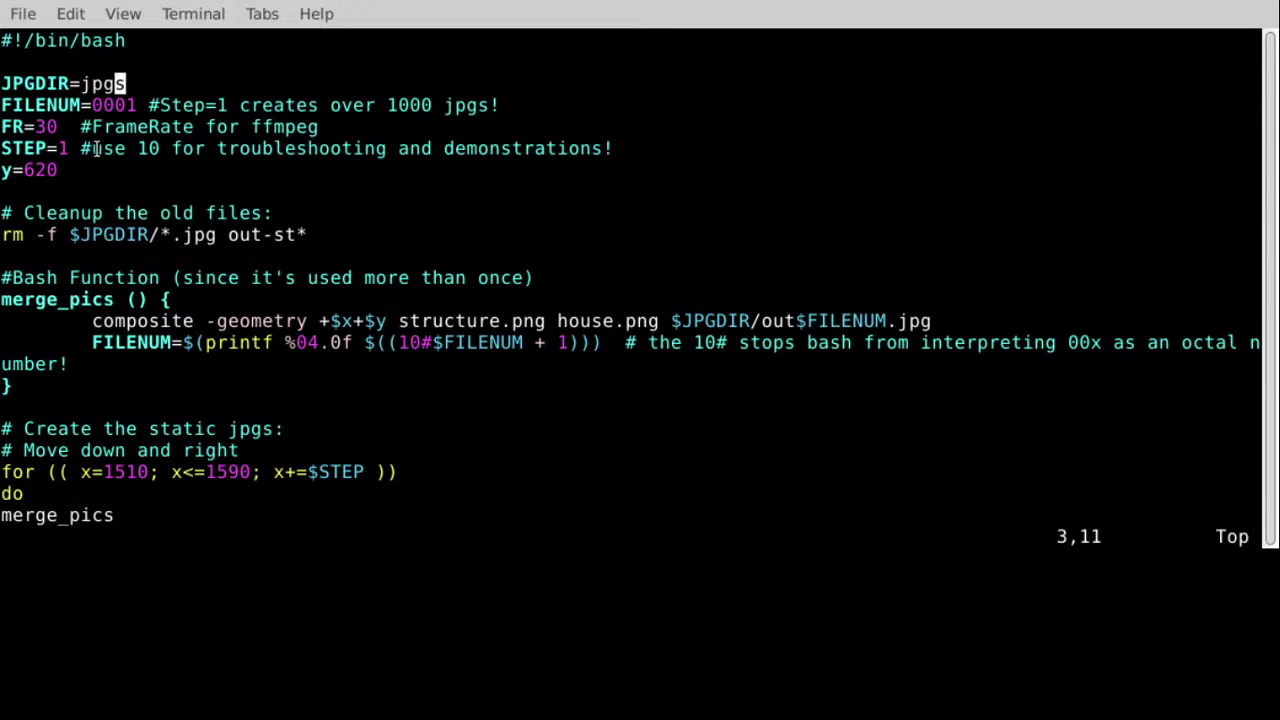
# Change STEP=1 to STEP=10 in Make-straight.sh, then highlight the 10# prefix.
pyautogui.press('Down')
pyautogui.press('Down')
pyautogui.press('Down')
pyautogui.press('Left')
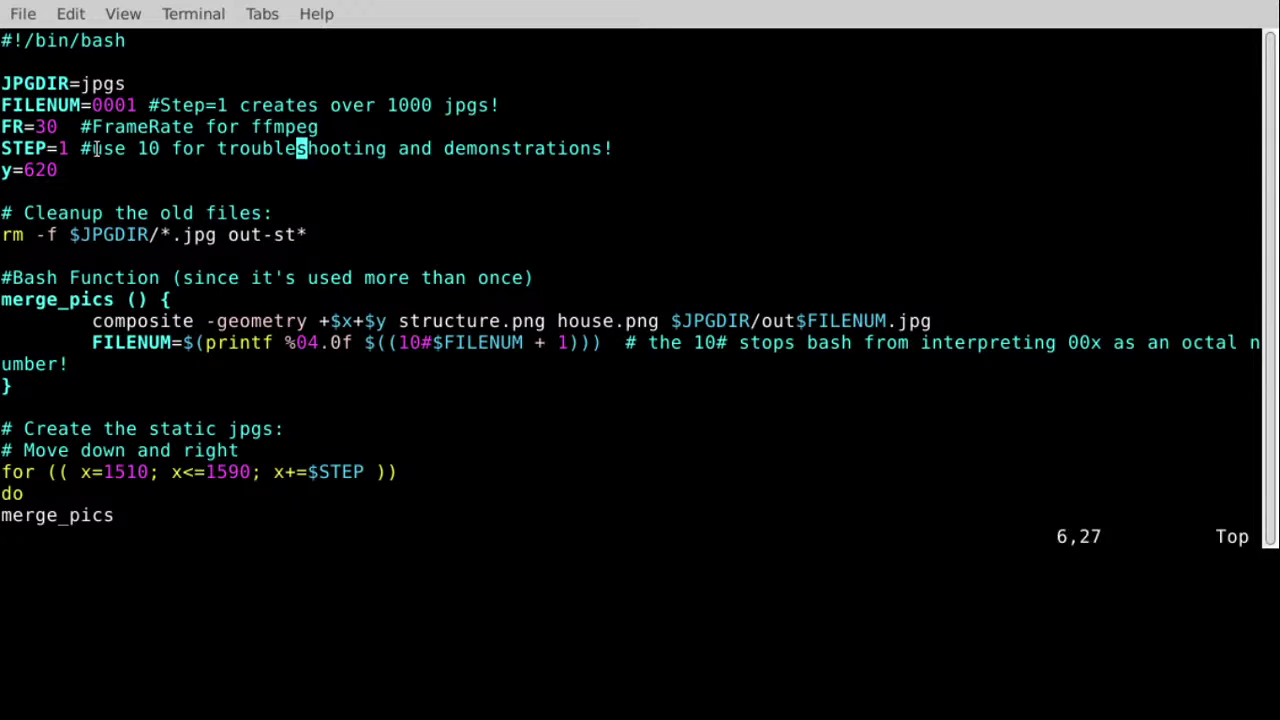
pyautogui.press('b')
pyautogui.press('b')
pyautogui.press('b')
pyautogui.press('b')
pyautogui.press('b')
pyautogui.press('Right')
pyautogui.write('i')
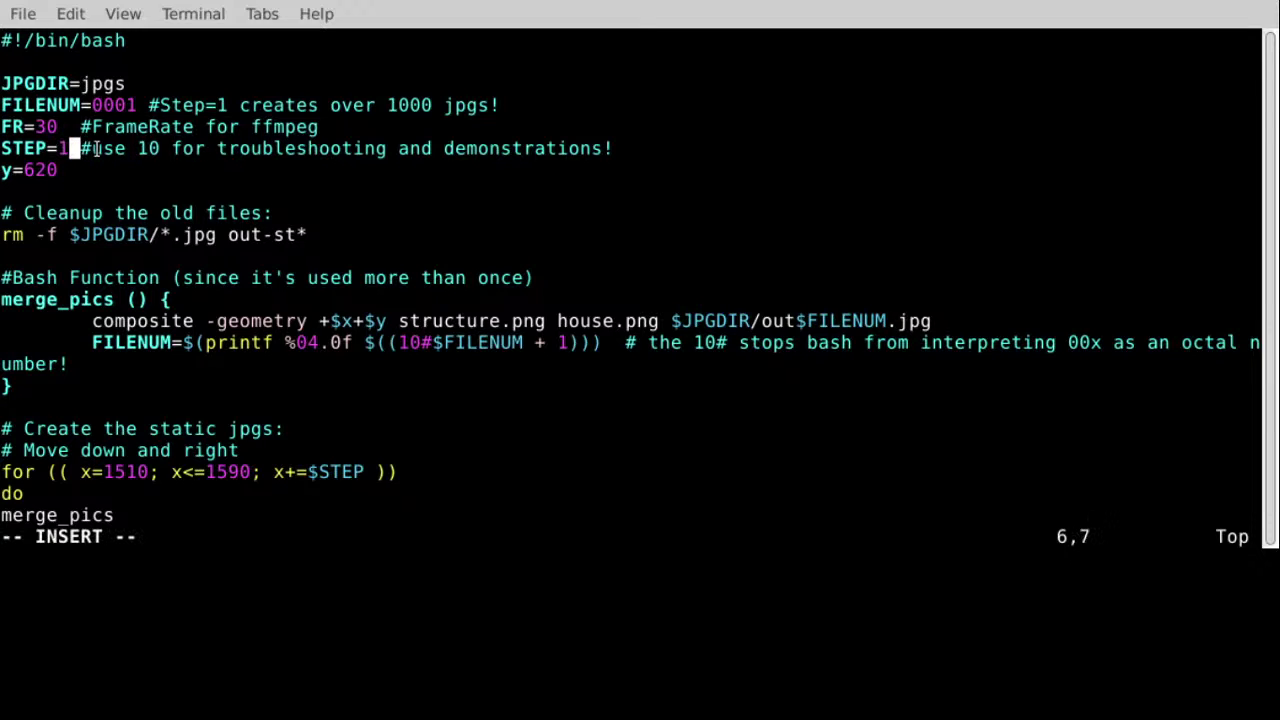
pyautogui.write('0')
pyautogui.press('Escape')
pyautogui.press('Down')
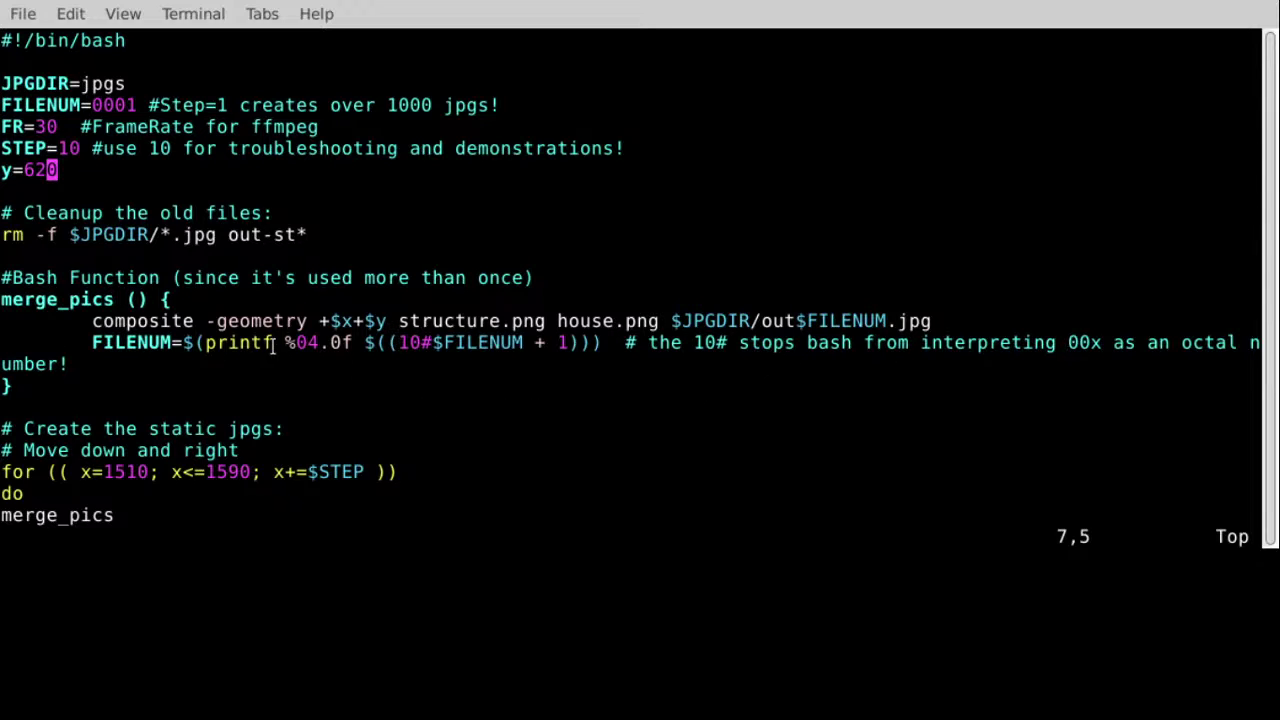
pyautogui.doubleClick(410, 343)
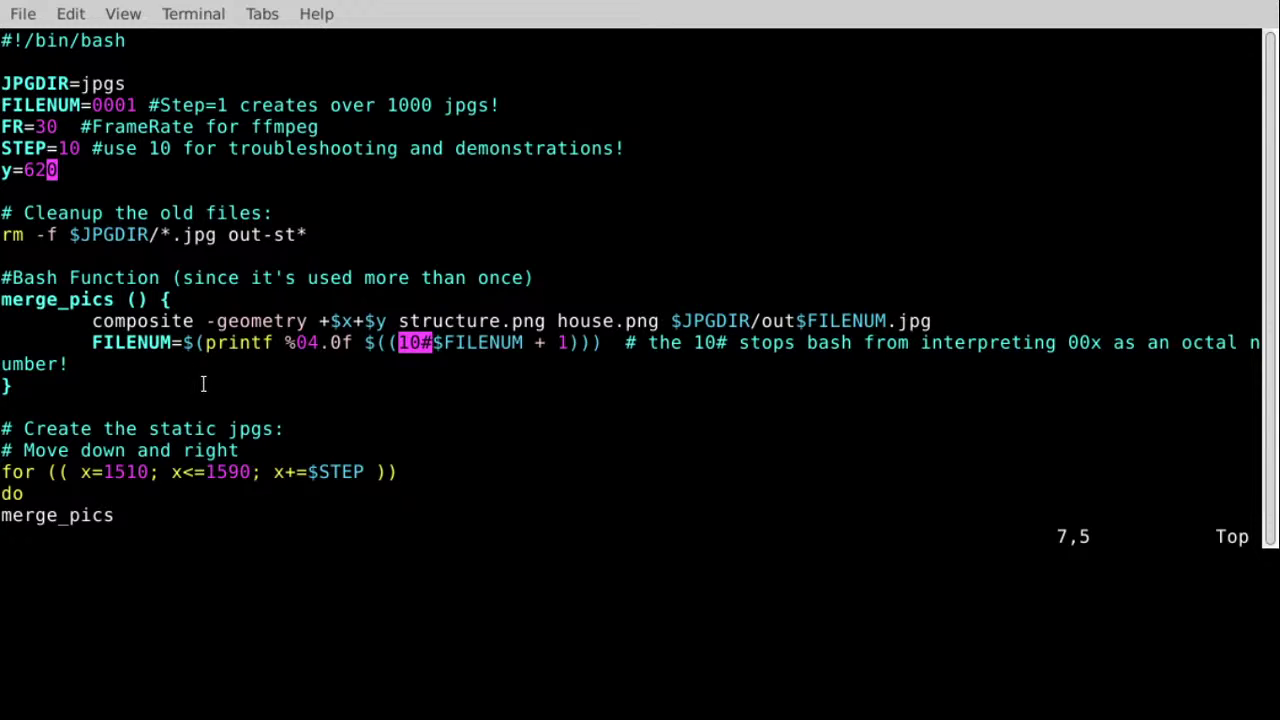
# Scroll through the movement loops to the closing ffmpeg command that builds out-straight-$FR-$STEP.mp4.
pyautogui.click(392, 343)
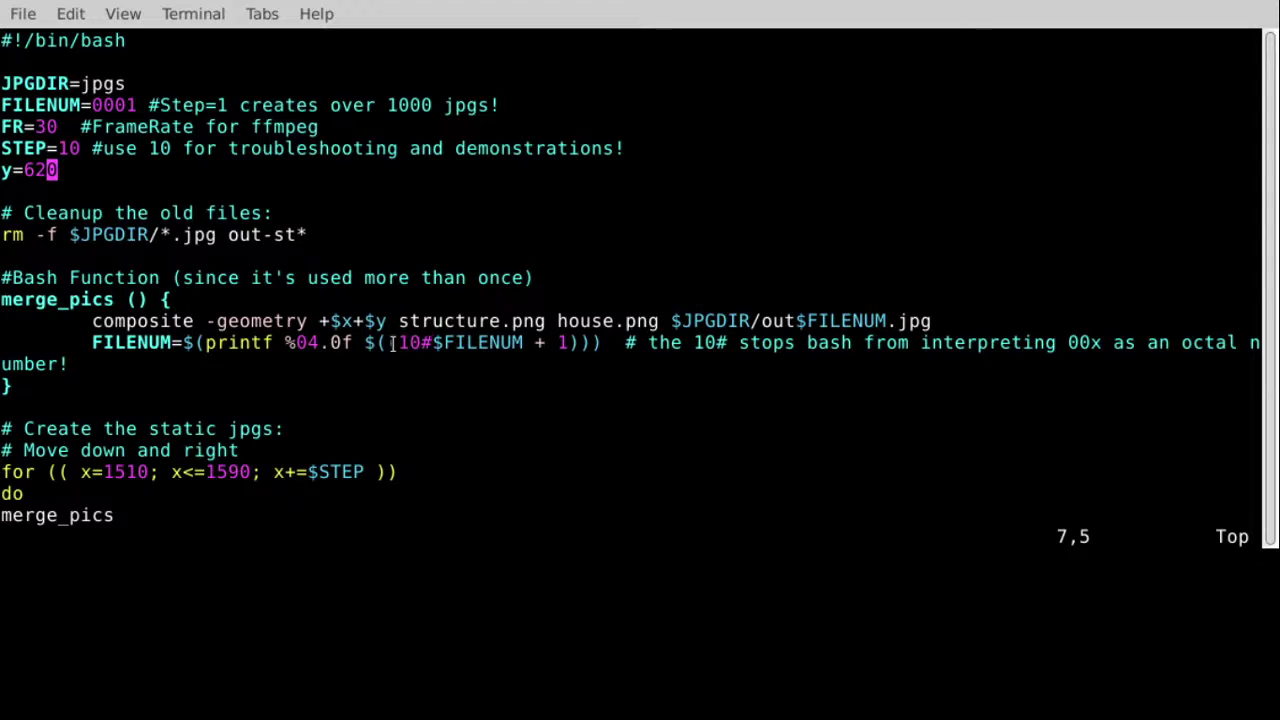
pyautogui.scroll(-5, 392, 343)
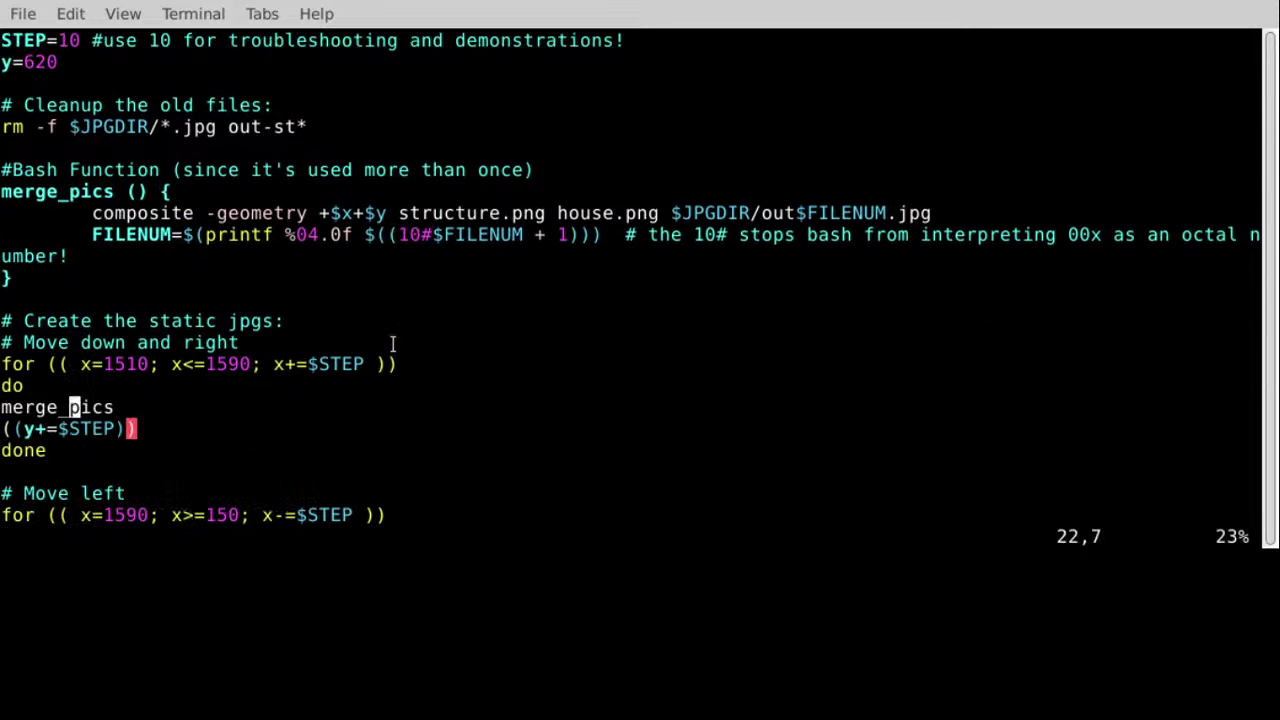
pyautogui.scroll(-2, 392, 343)
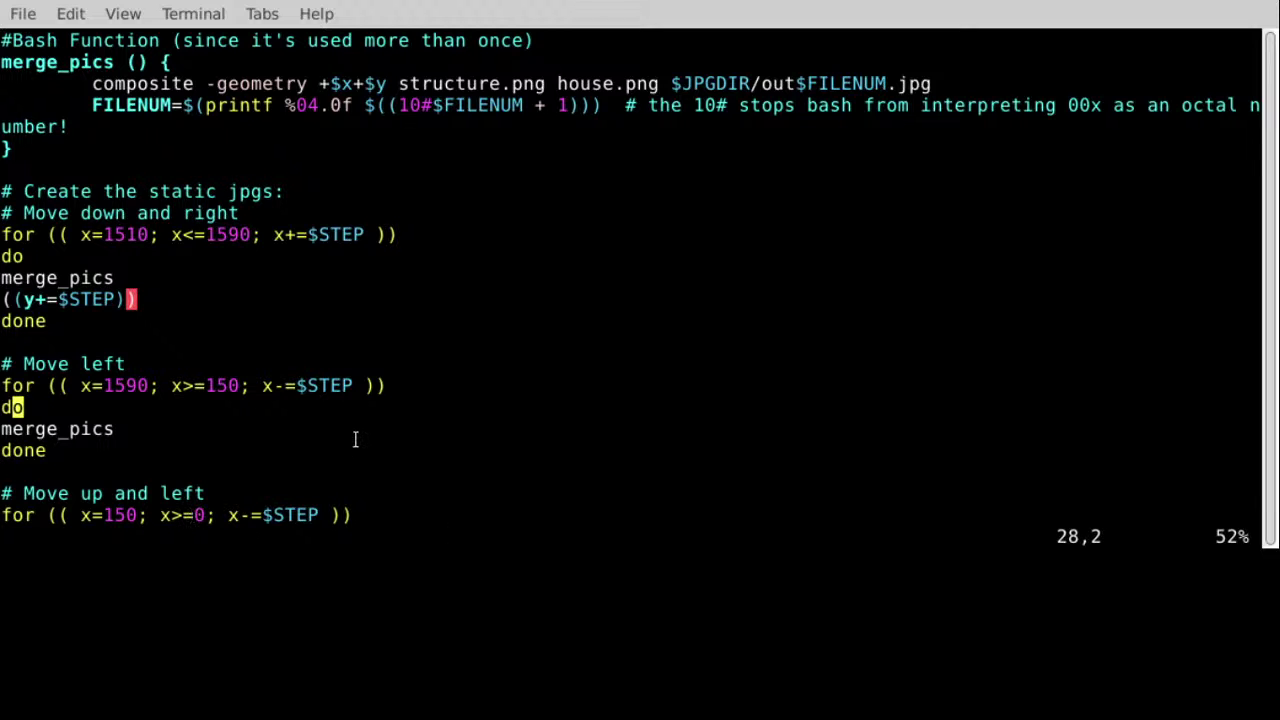
pyautogui.press('j')
pyautogui.press('j')
pyautogui.press('j')
pyautogui.press('j')
pyautogui.press('j')
pyautogui.press('j')
pyautogui.press('j')
pyautogui.press('j')
pyautogui.press('j')
pyautogui.press('j')
pyautogui.press('j')
pyautogui.press('j')
pyautogui.press('j')
pyautogui.press('j')
pyautogui.press('j')
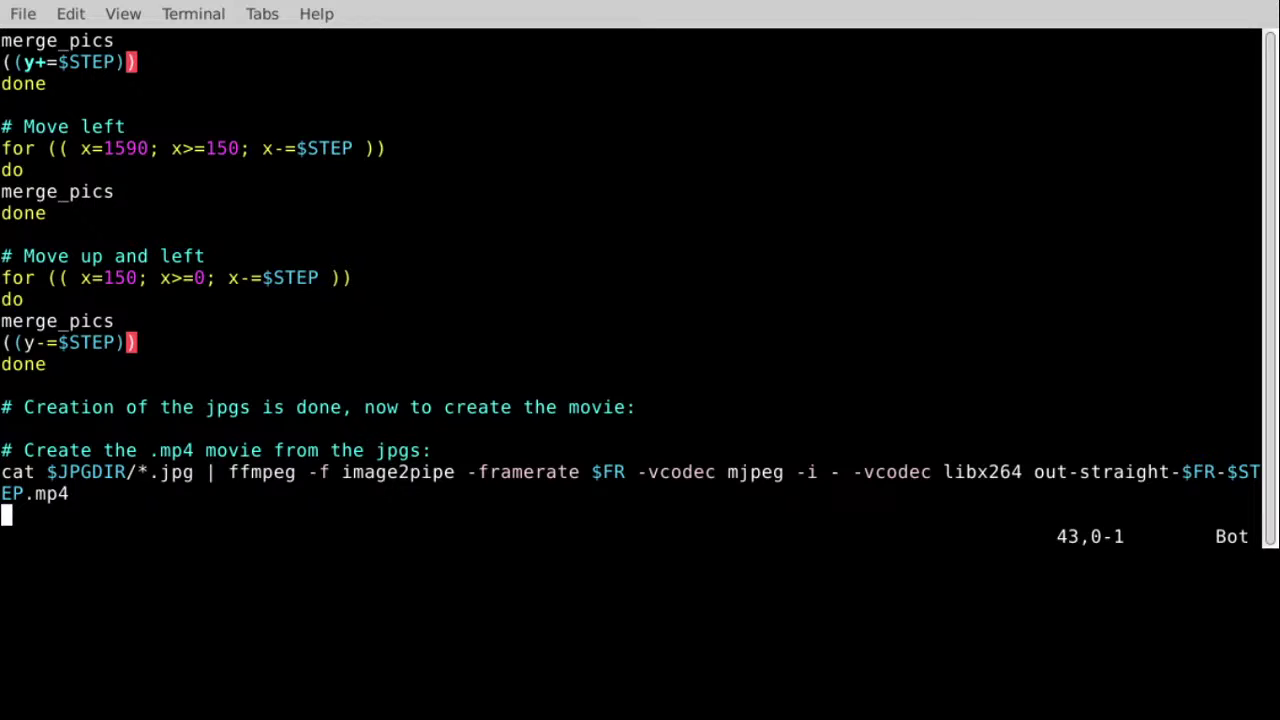
# Save and quit Make-straight.sh with :wq, correcting the mistyped :qw.
pyautogui.write(':q')
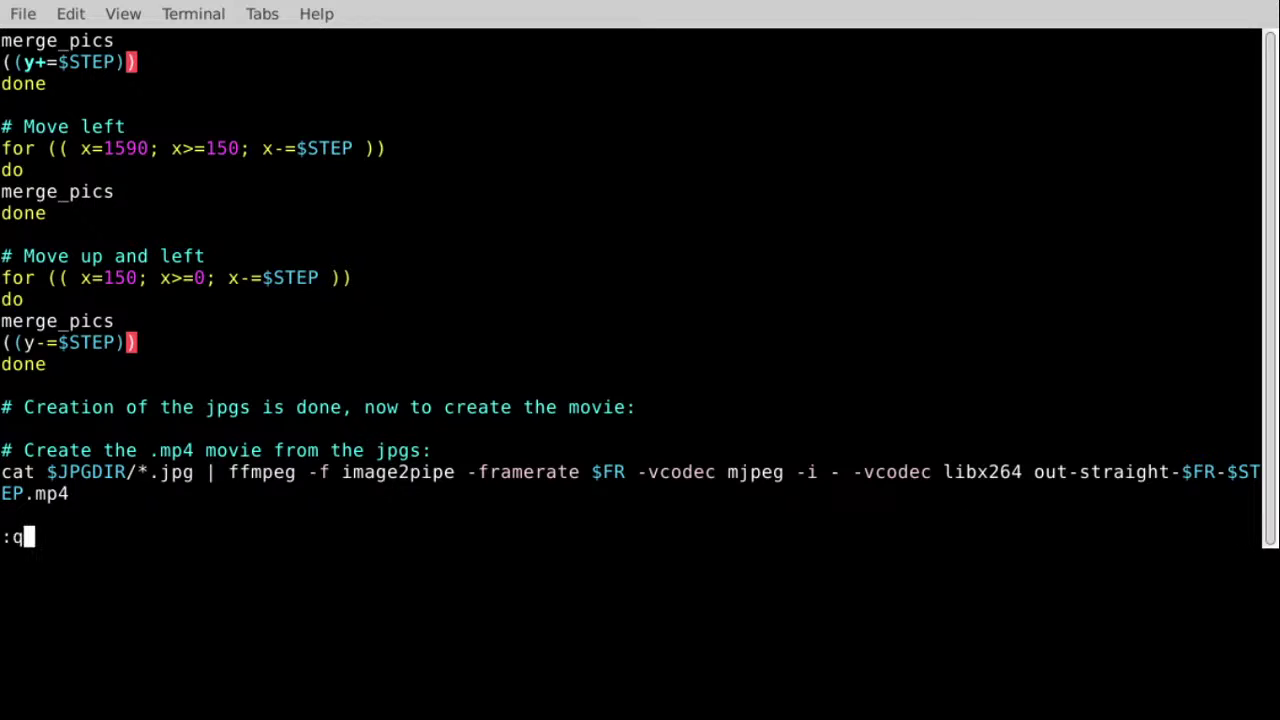
pyautogui.write('w')
pyautogui.press('BackSpace')
pyautogui.press('BackSpace')
pyautogui.write('wq')
pyautogui.press('Return')
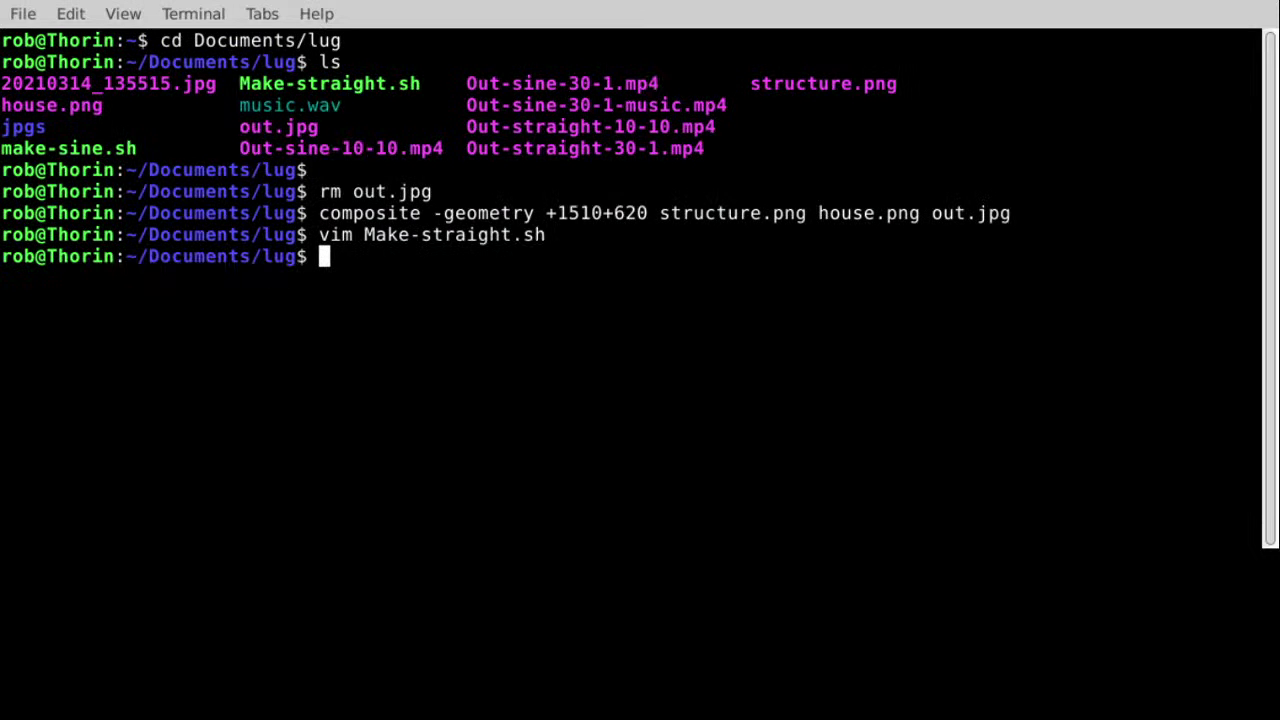
# Run ./Make-straight.sh to render out-straight-30-10.mp4 from the composited frames.
pyautogui.write('./M')
pyautogui.press('Tab')
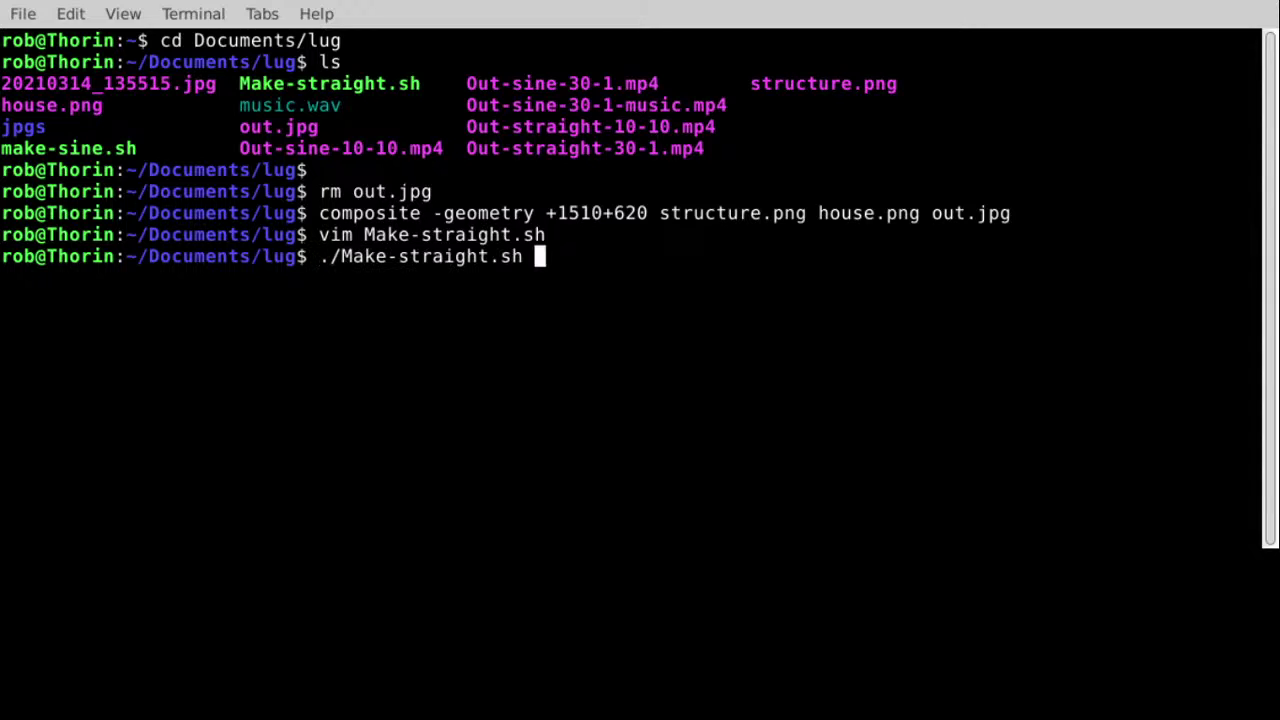
pyautogui.press('Return')
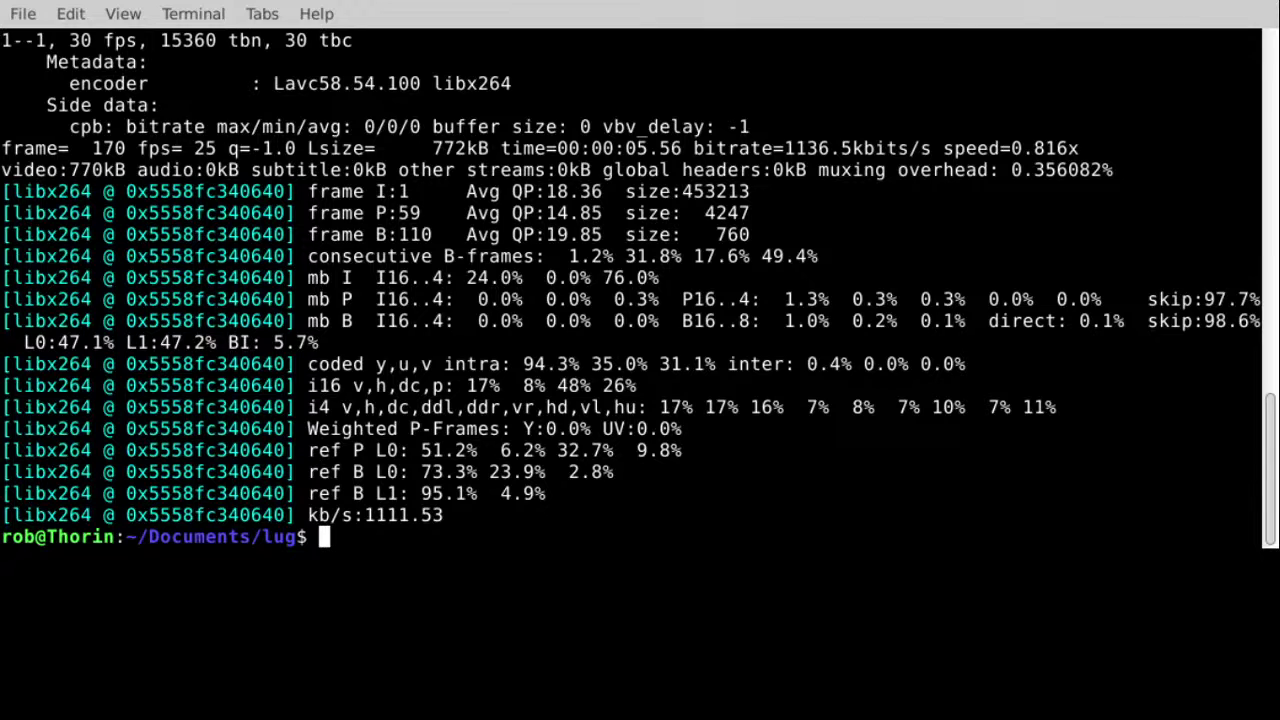
# List the folder by modification time with ls -ltr, then open VLC's Media menu.
pyautogui.write('ls -ltr')
pyautogui.press('Return')
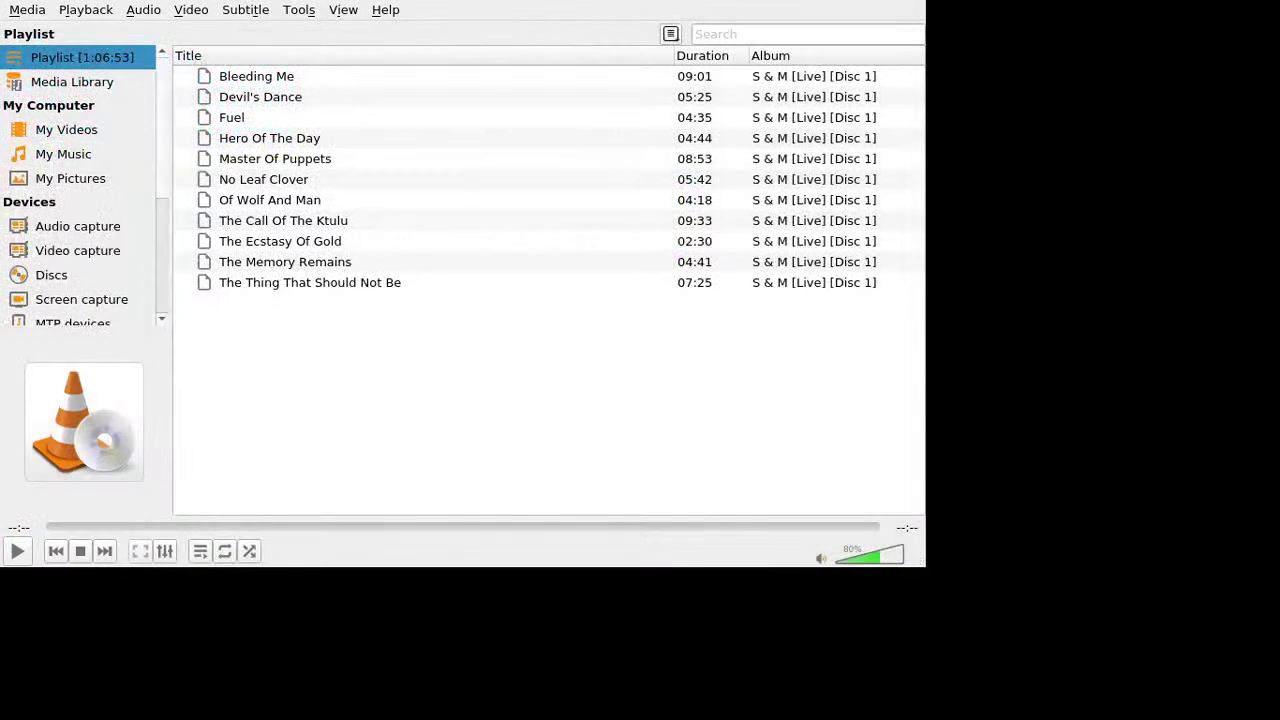
pyautogui.click(27, 10)
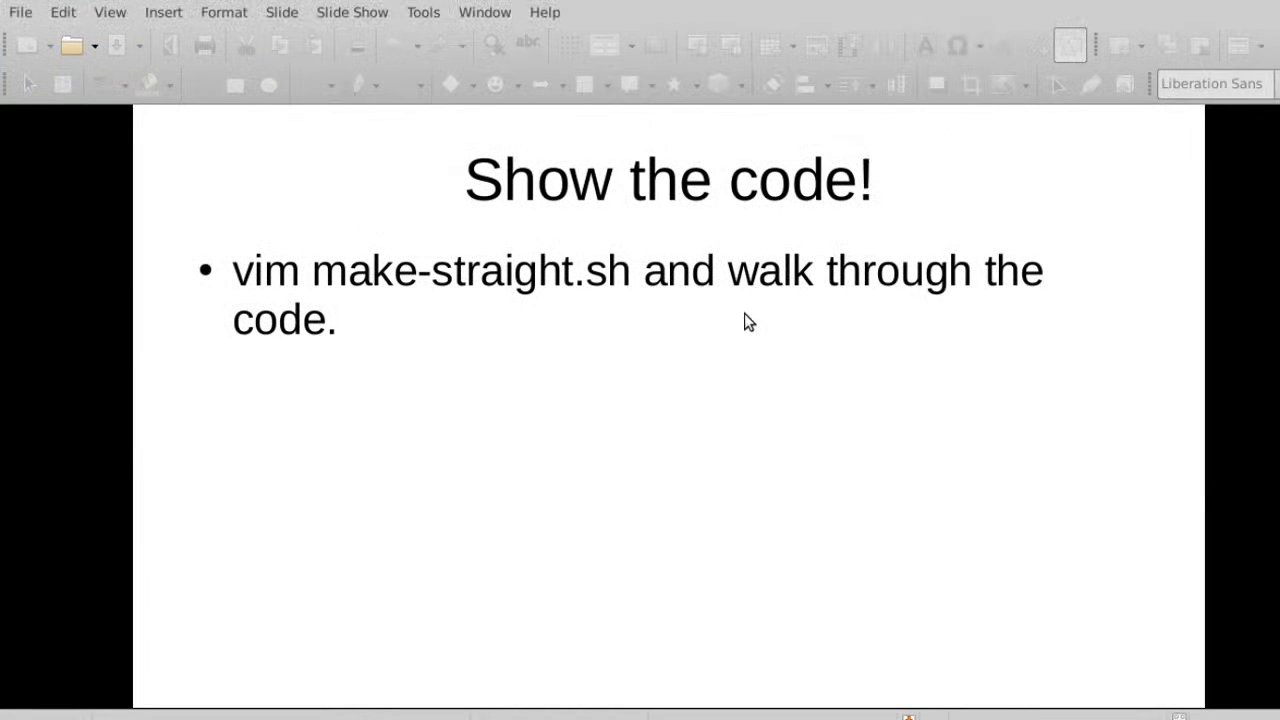
# Advance to the "Run it!" slide about running with step=10.
pyautogui.press('pagedown')
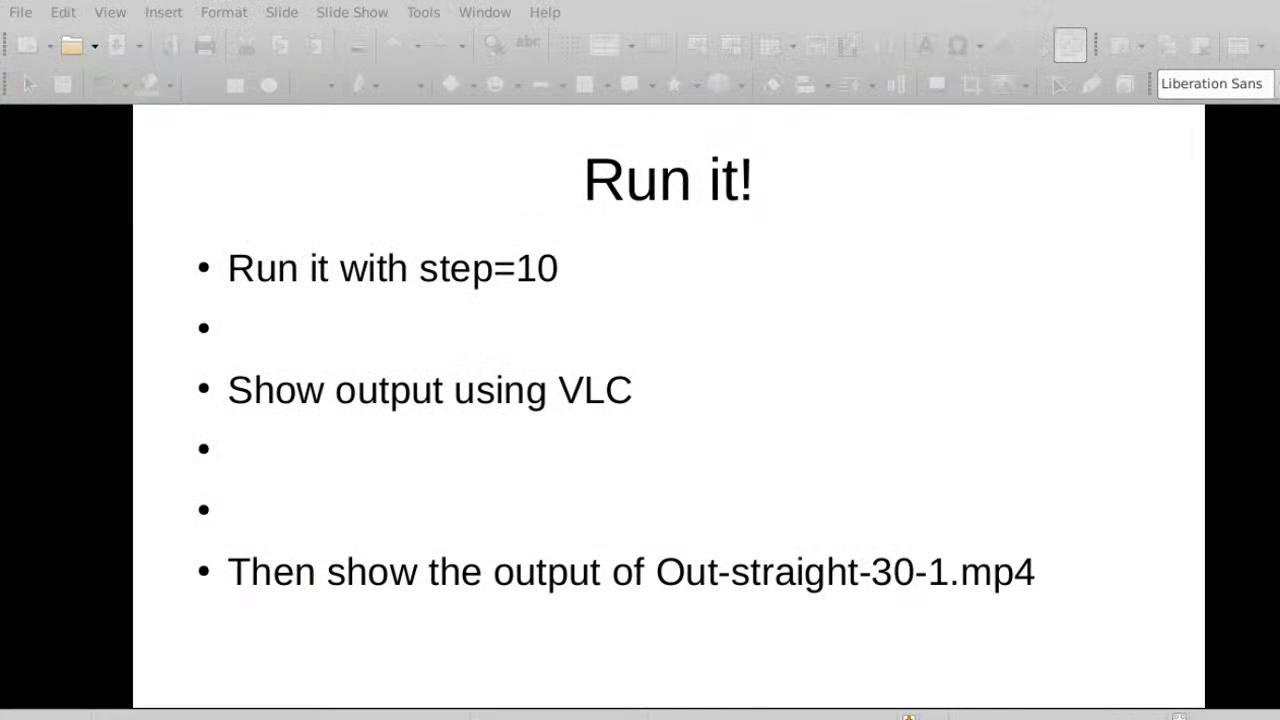
# Advance past the 'Show the code (part 2)' slide and return to the Documents/lug terminal listing.
pyautogui.press('pagedown')
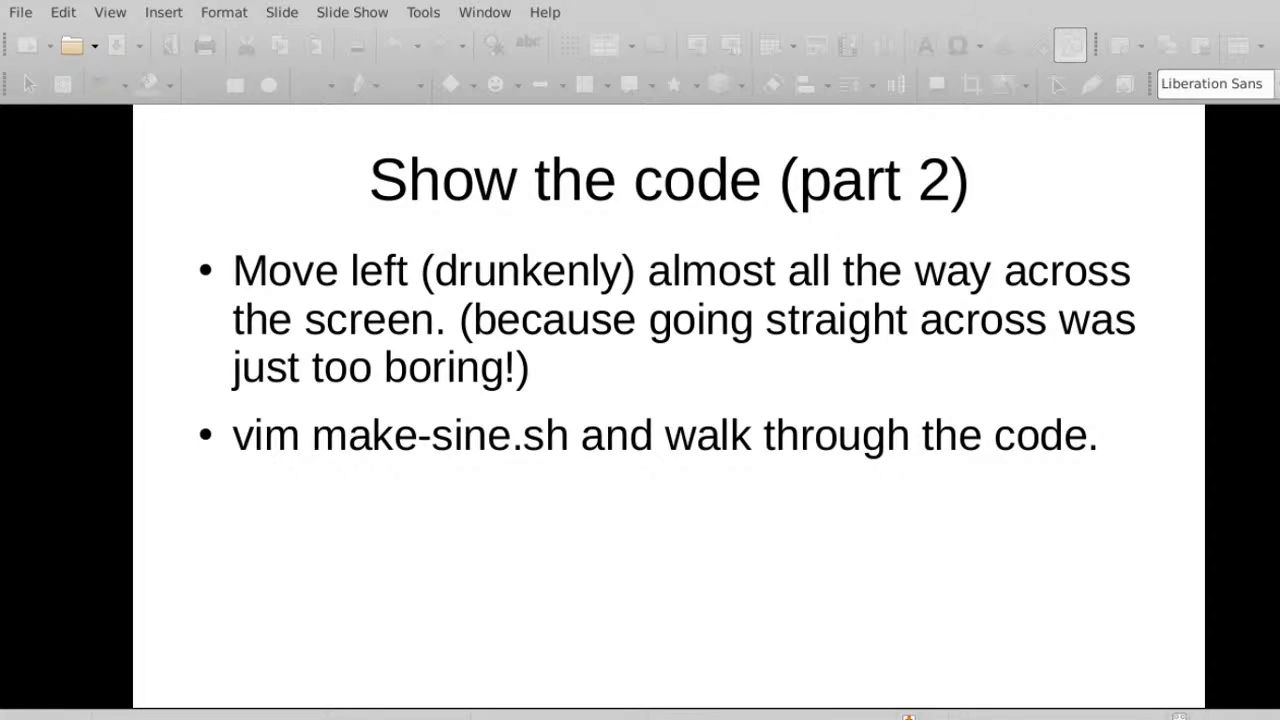
pyautogui.hotkey('alt', 'Tab')
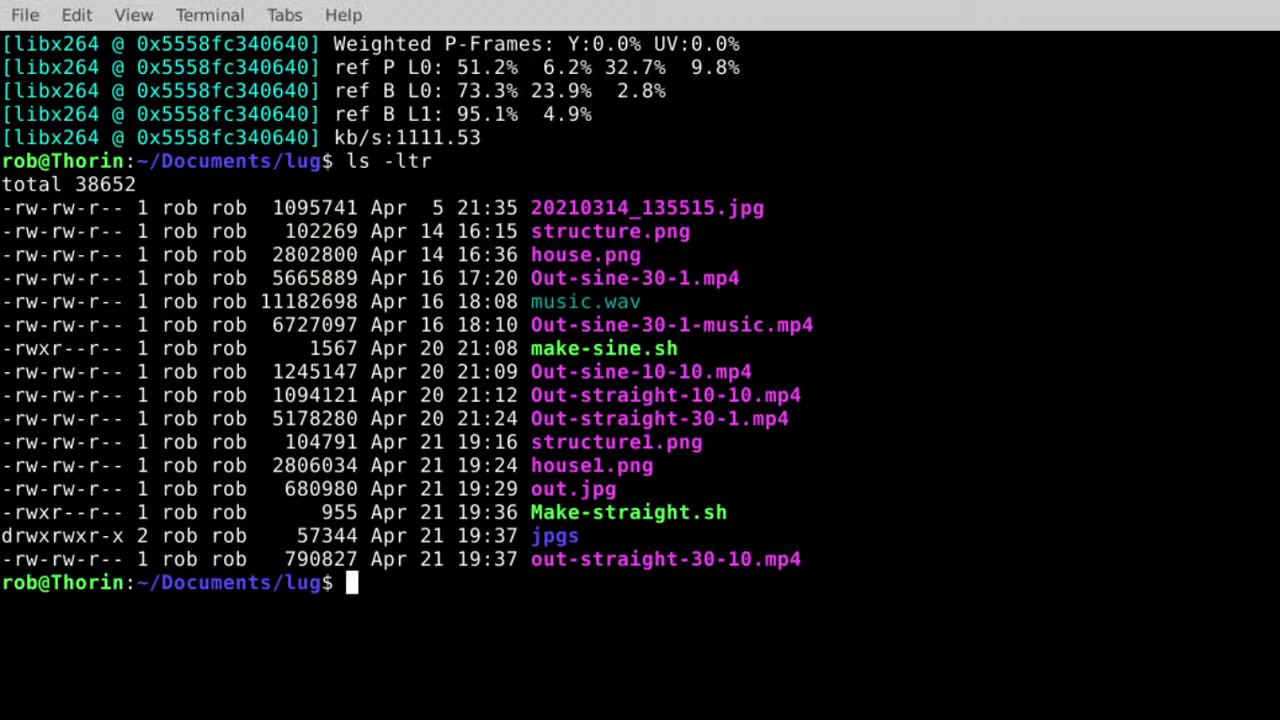
# Open make-sine.sh in vim, scroll to its bc-based sine loop, then quit with :q.
pyautogui.write('vim ma')
pyautogui.press('Tab')
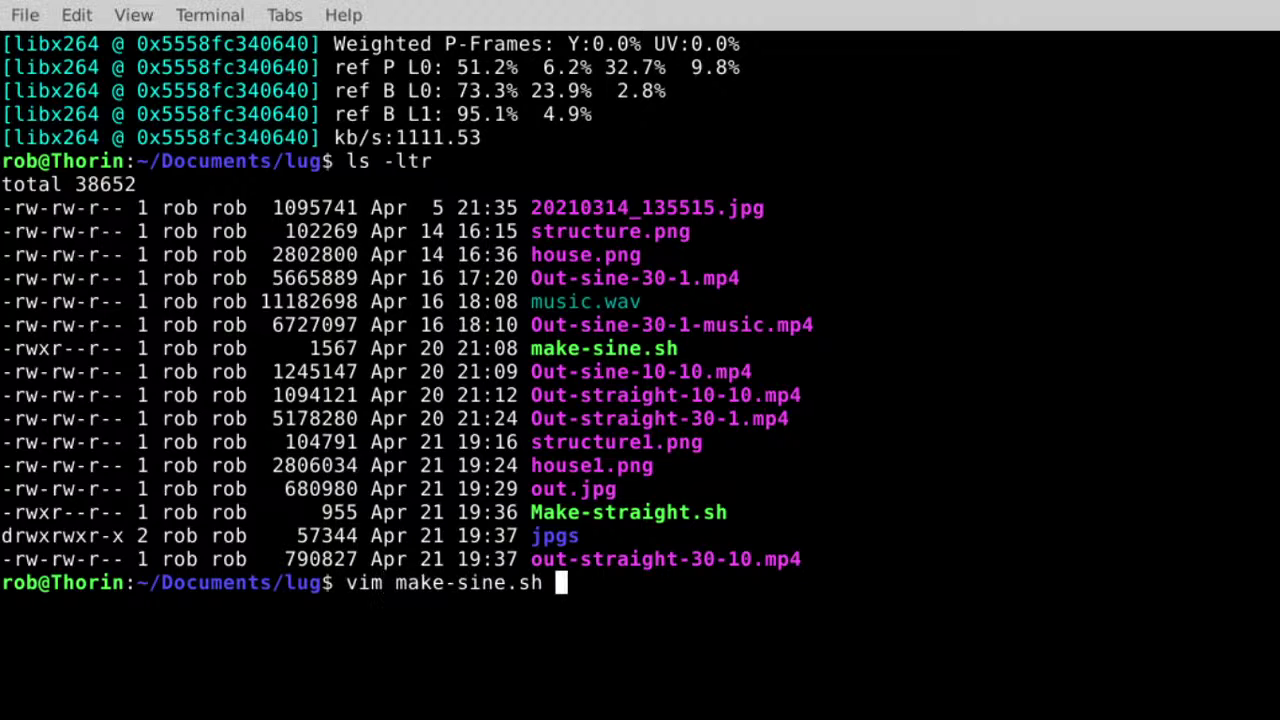
pyautogui.press('Return')
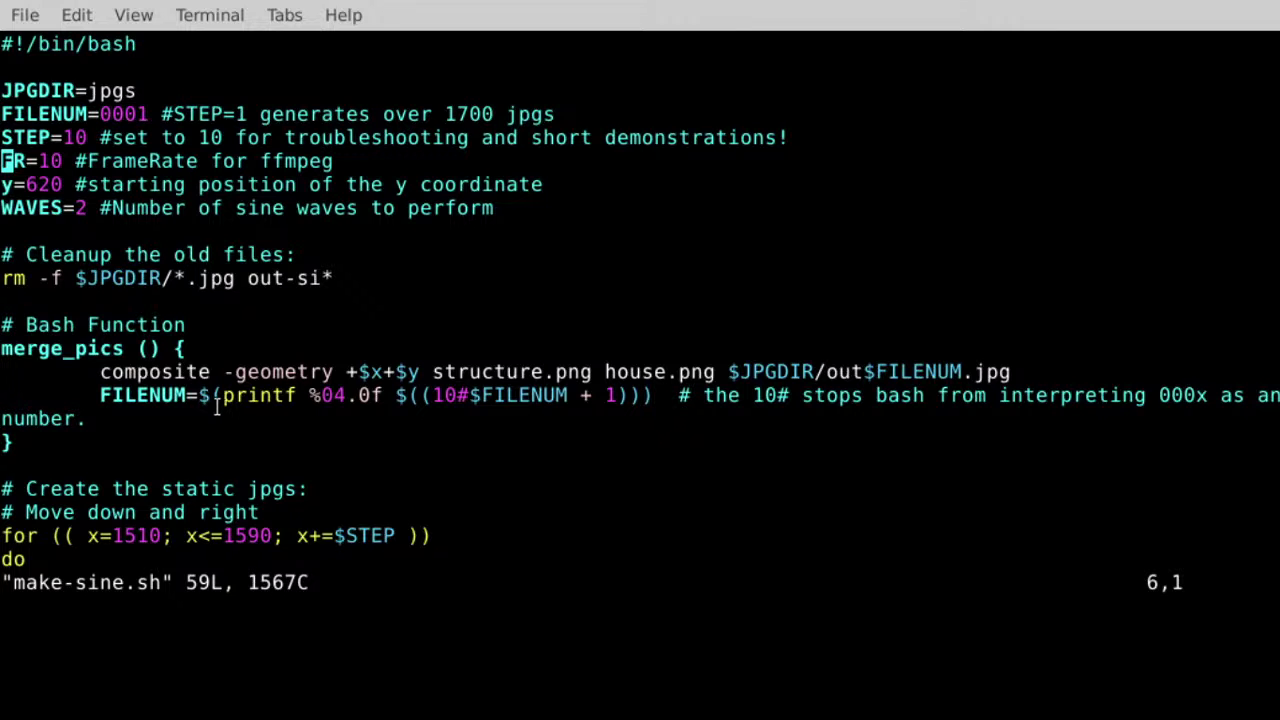
pyautogui.press('Down')
pyautogui.press('Down')
pyautogui.press('Down')
pyautogui.press('Down')
pyautogui.press('Down')
pyautogui.press('Down')
pyautogui.press('Down')
pyautogui.press('Down')
pyautogui.press('Down')
pyautogui.press('Down')
pyautogui.press('Down')
pyautogui.press('Down')
pyautogui.press('Down')
pyautogui.press('Down')
pyautogui.press('Down')
pyautogui.press('Down')
pyautogui.press('Down')
pyautogui.press('Down')
pyautogui.press('Down')
pyautogui.press('Down')
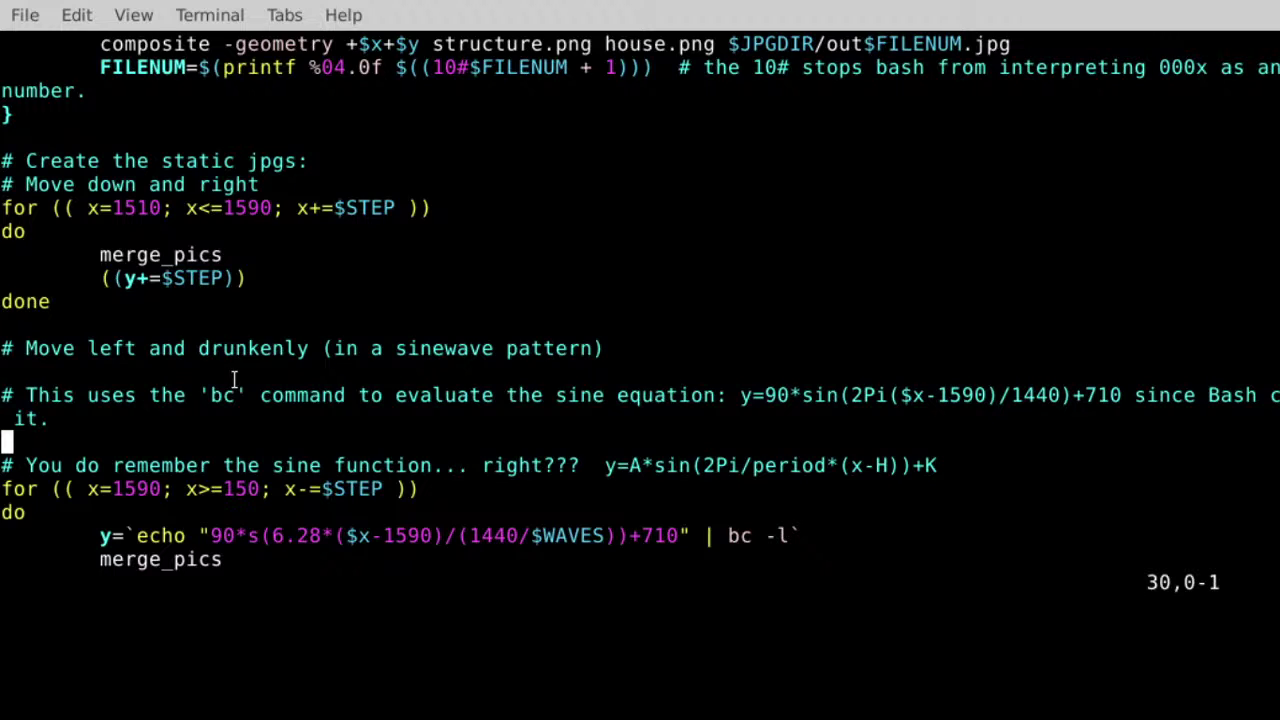
pyautogui.press('Down')
pyautogui.press('Down')
pyautogui.press('Down')
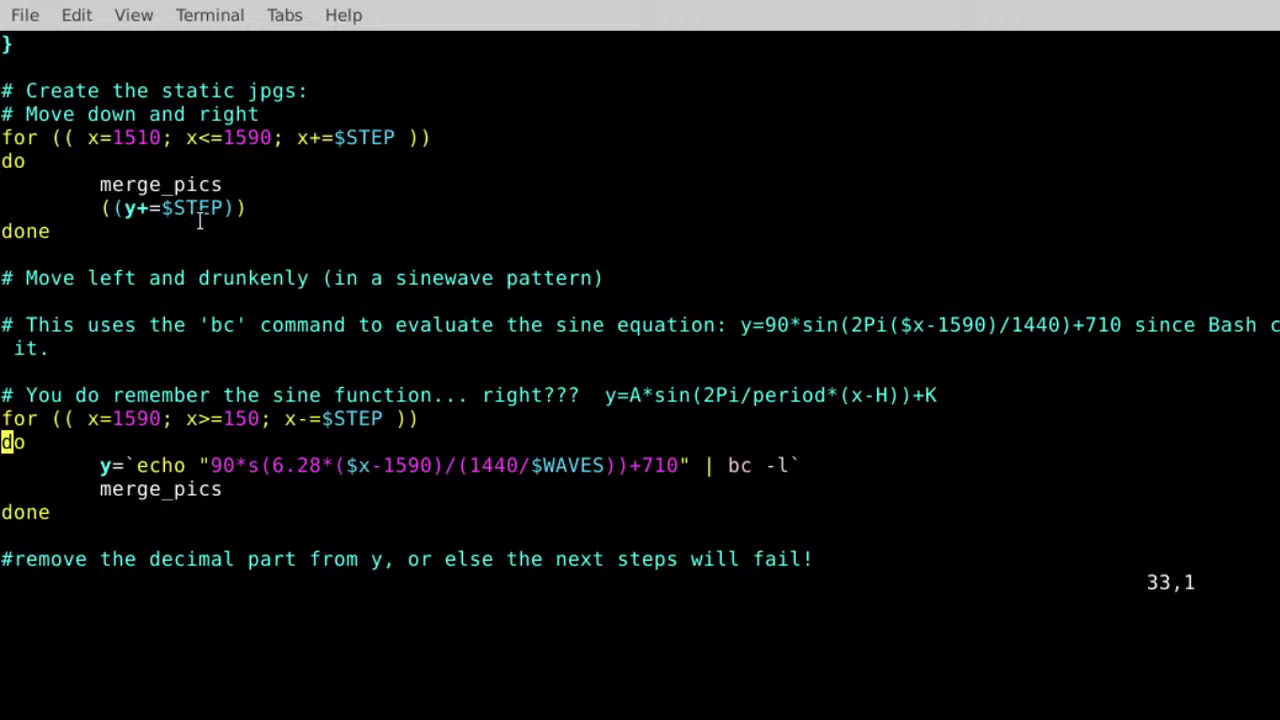
pyautogui.scroll(-1, 199, 222)
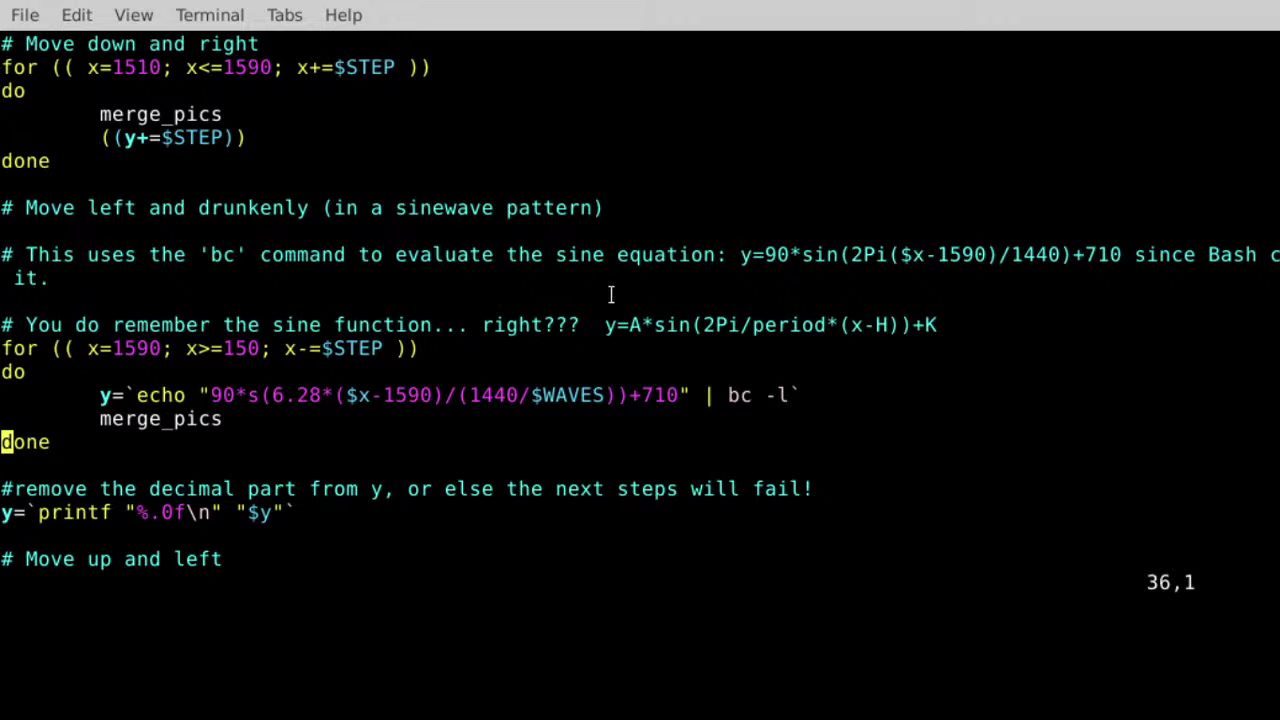
pyautogui.write(':q')
pyautogui.press('Return')
pyautogui.write('man bc')
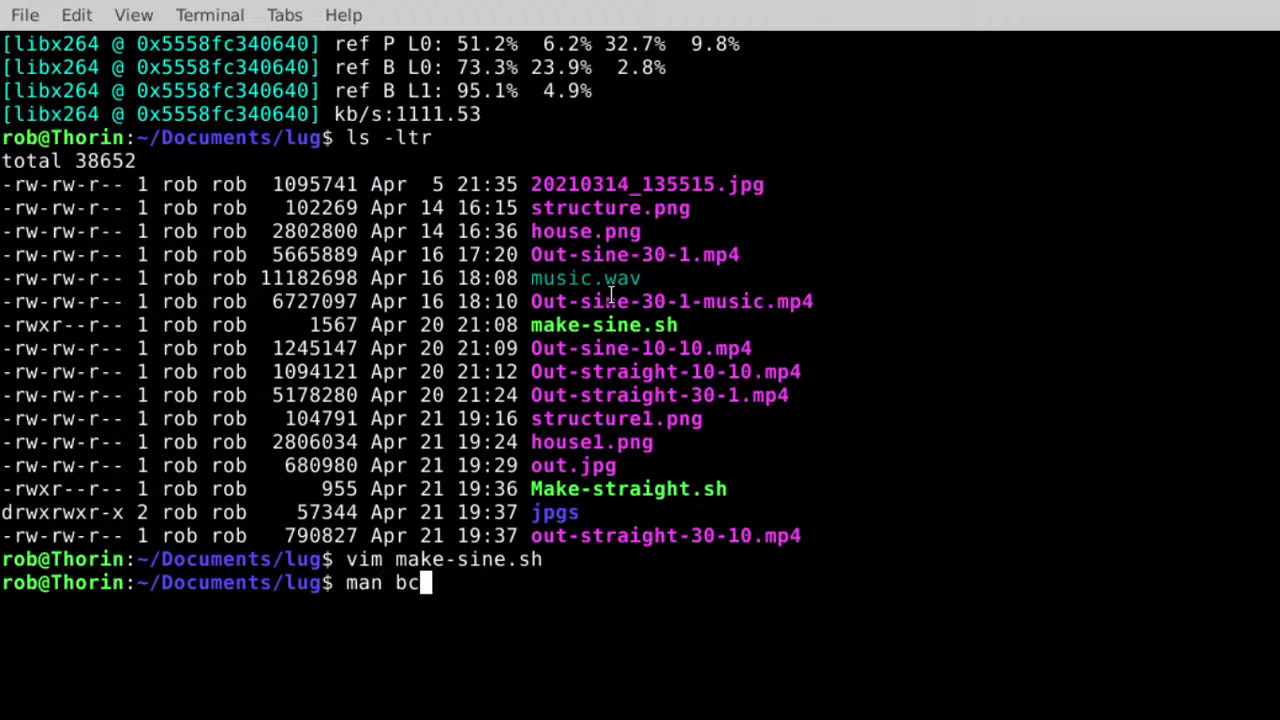
pyautogui.press('Return')
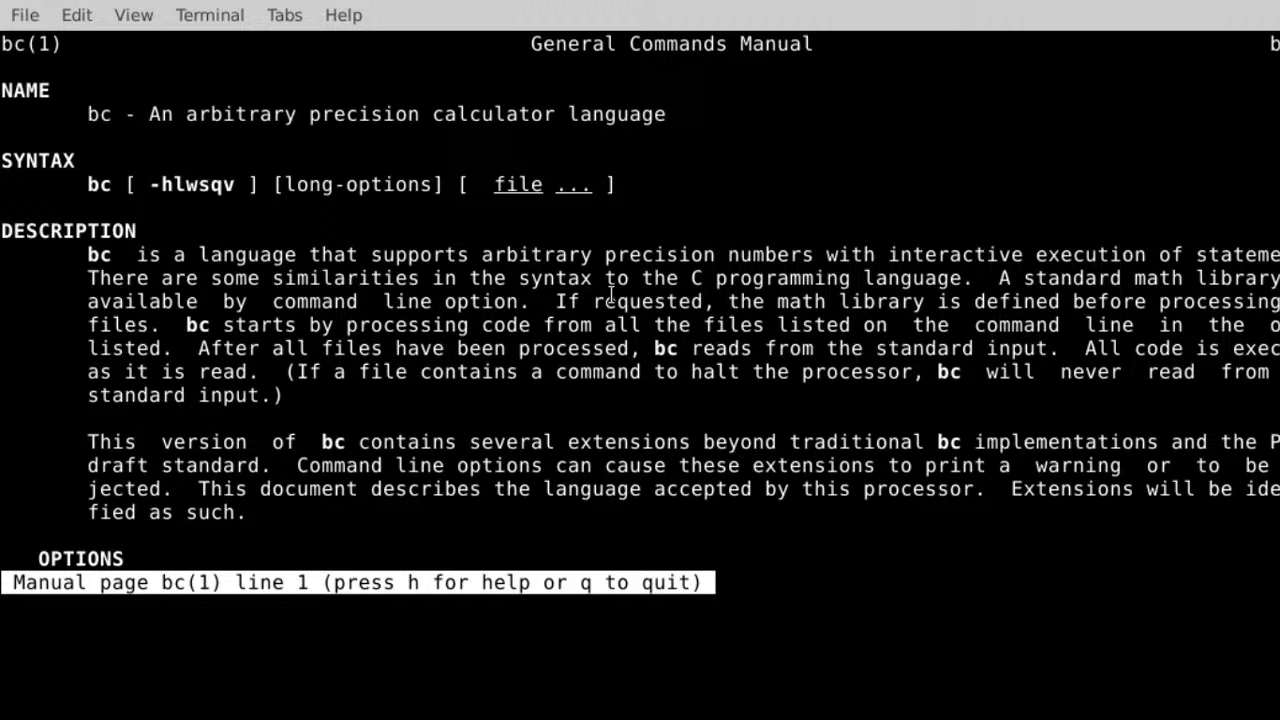
pyautogui.press('q')
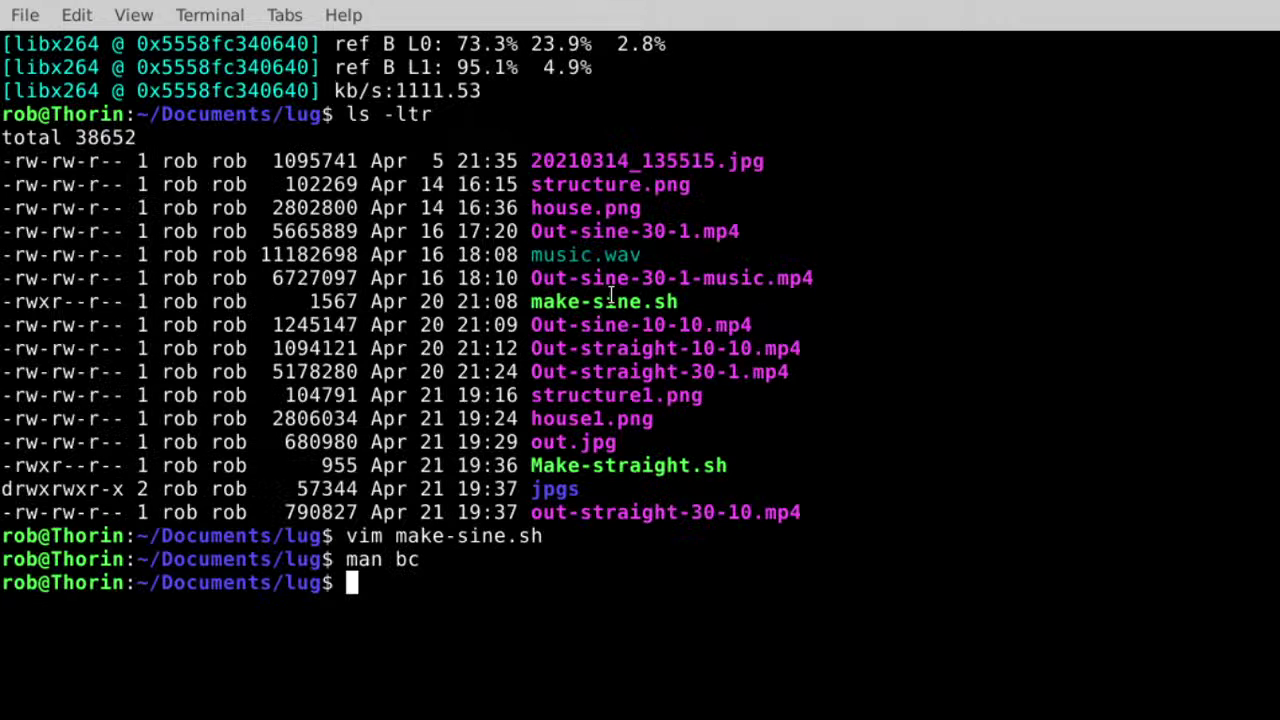
# Reopen make-sine.sh in vim and highlight the specific and general y=A*sin(2Pi/period*(x-H))+K equations.
pyautogui.press('Up')
pyautogui.press('Up')
pyautogui.press('Return')
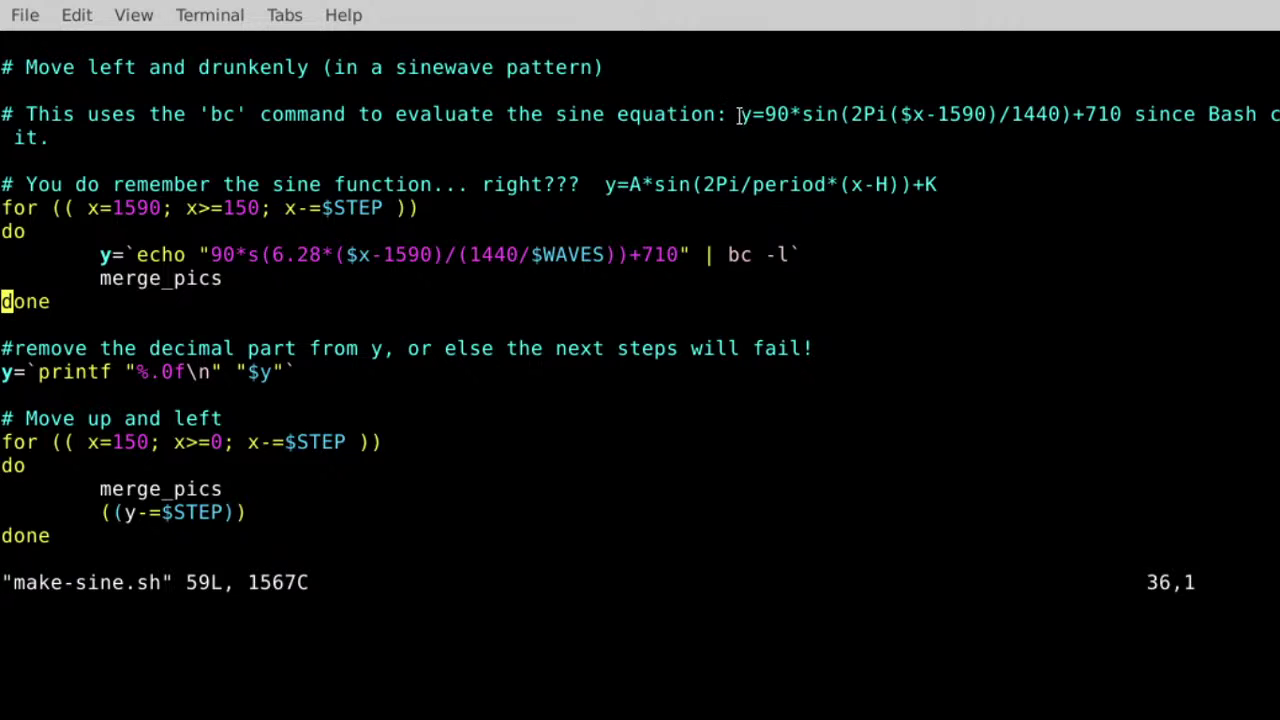
pyautogui.moveTo(740, 114); pyautogui.dragTo(1128, 114)
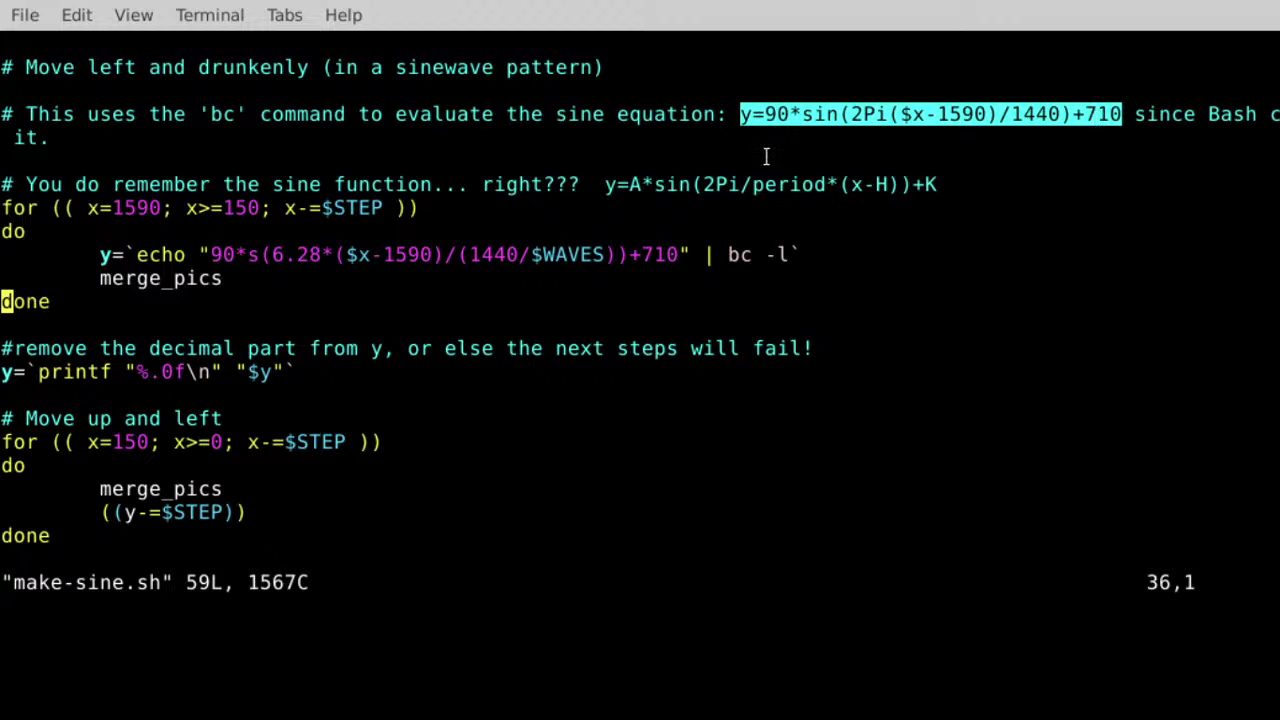
pyautogui.click(757, 187)
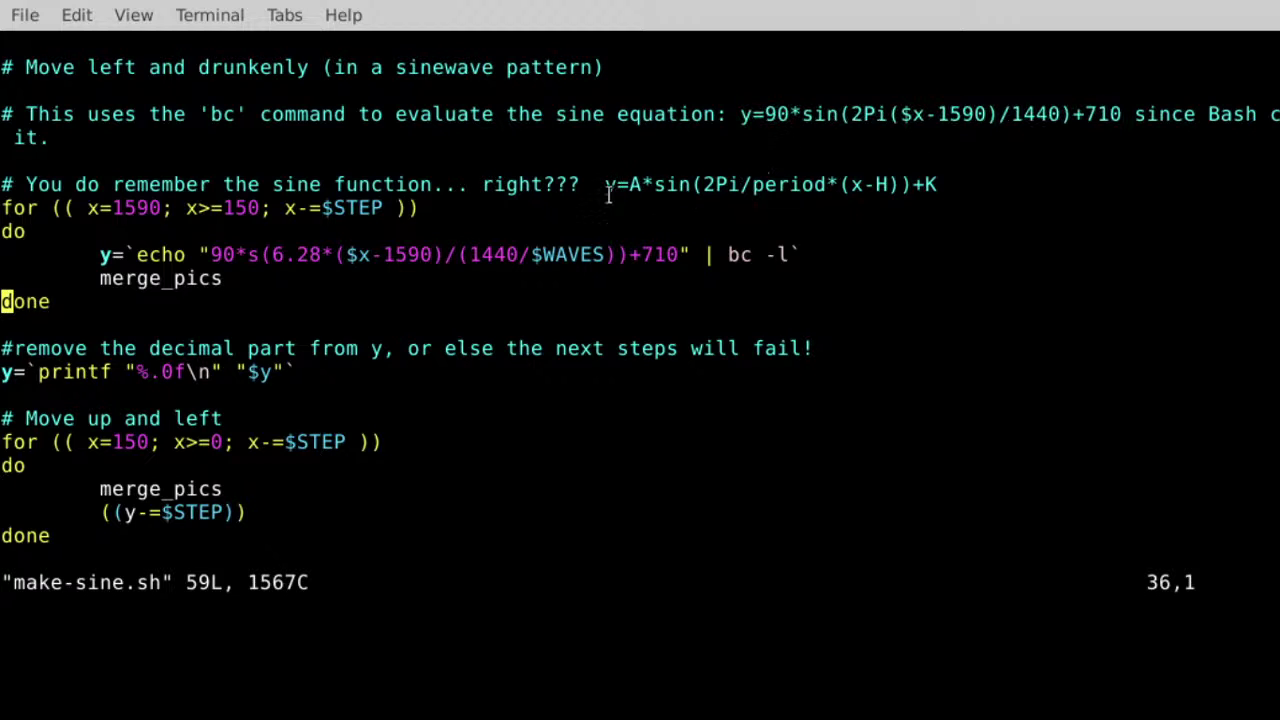
pyautogui.moveTo(608, 194); pyautogui.dragTo(936, 186)
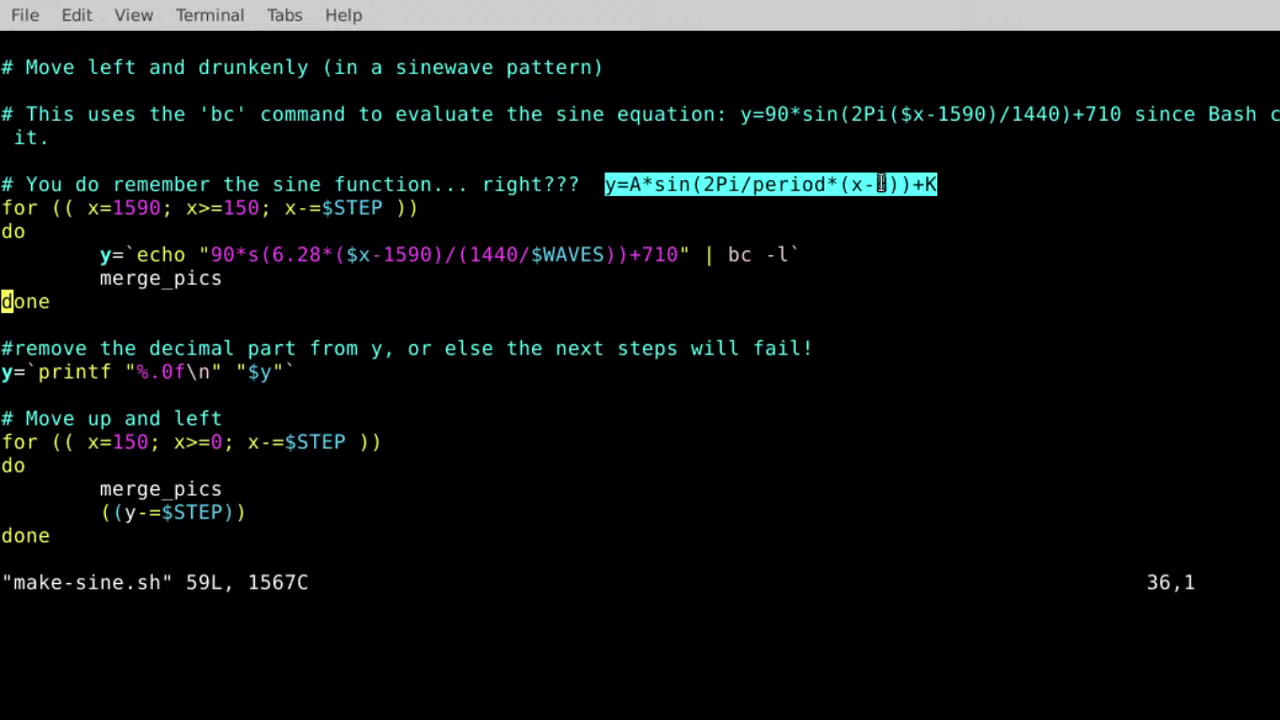
pyautogui.click(952, 185)
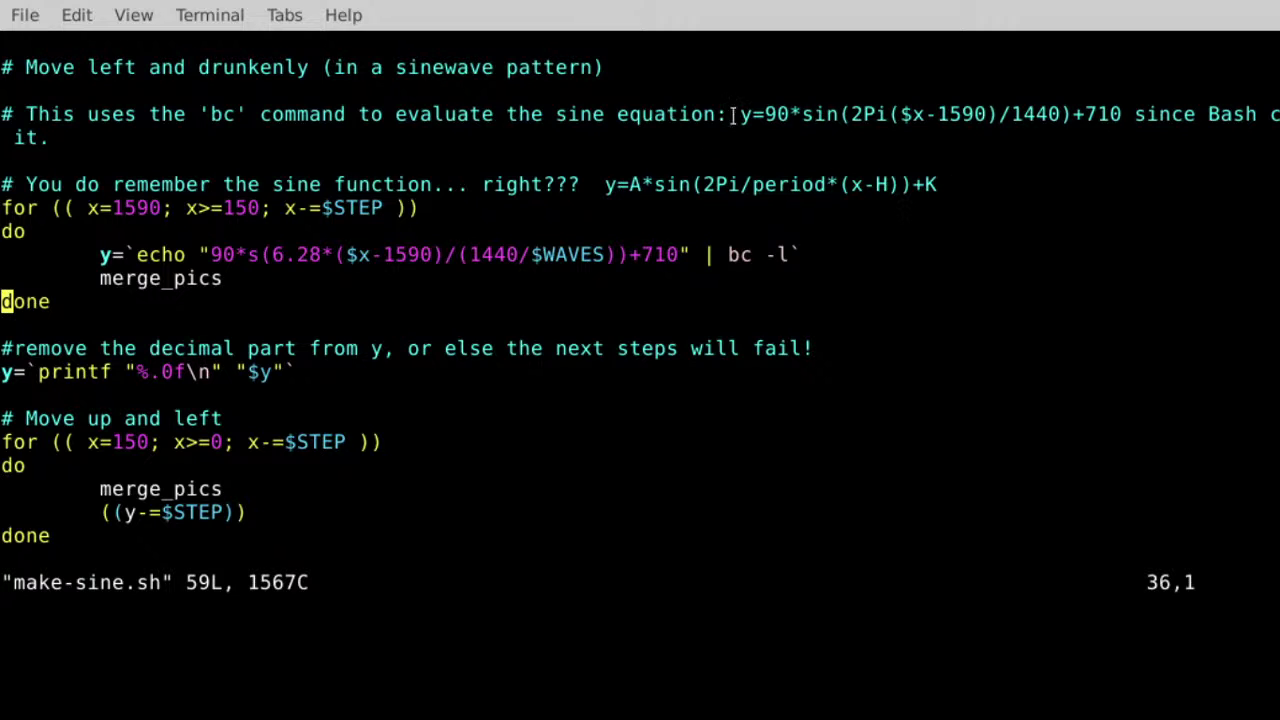
pyautogui.moveTo(740, 114); pyautogui.dragTo(1122, 118)
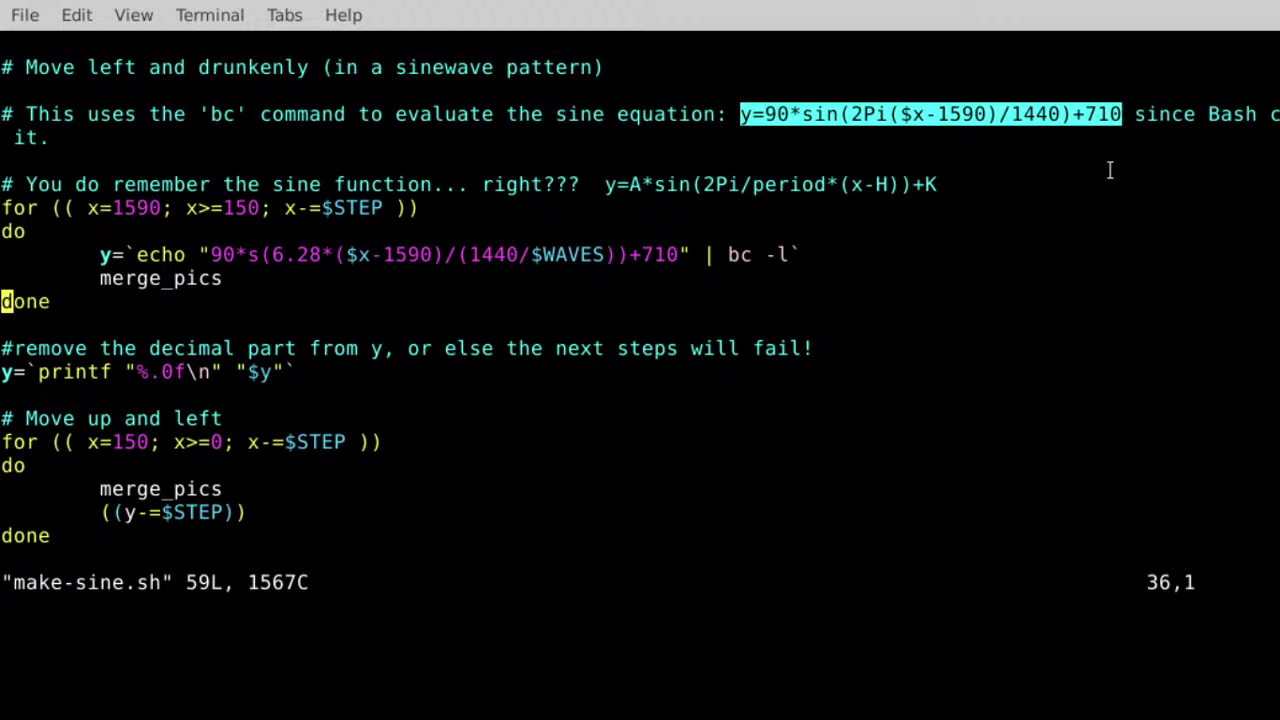
pyautogui.click(952, 153)
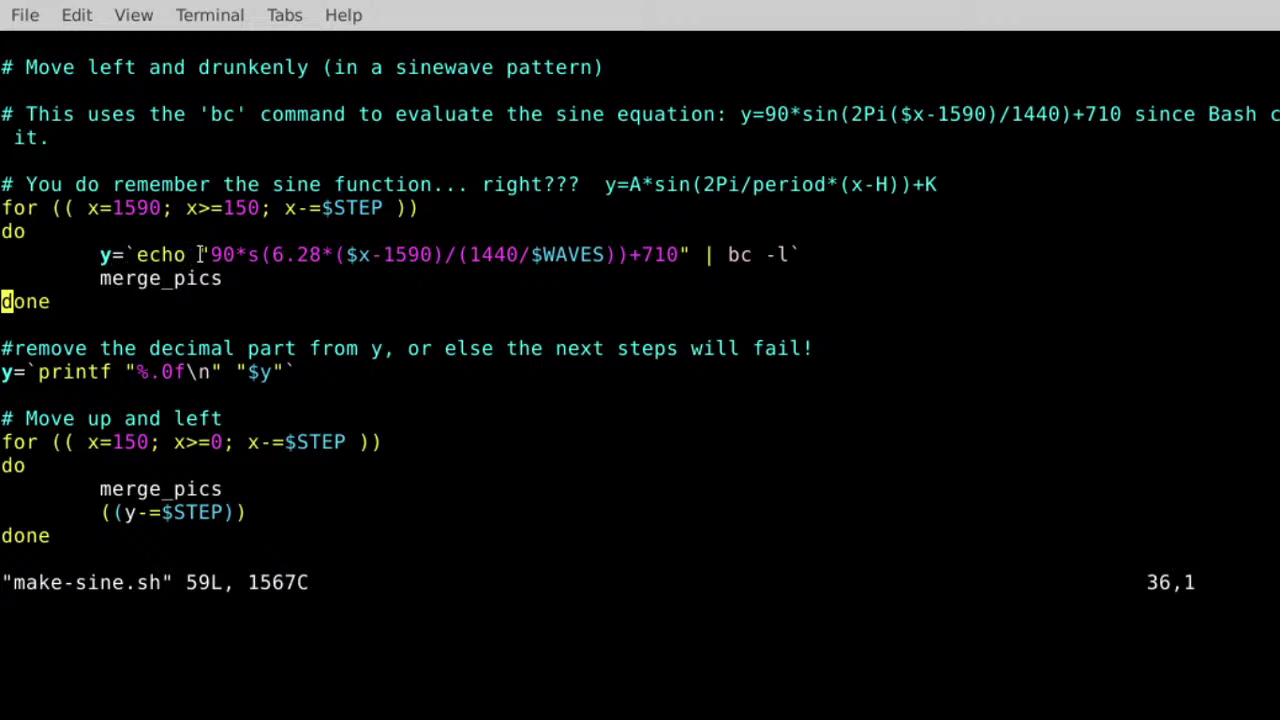
# Highlight the bc expression on the echo line and browse the script's movement loops.
pyautogui.moveTo(198, 254); pyautogui.dragTo(689, 256)
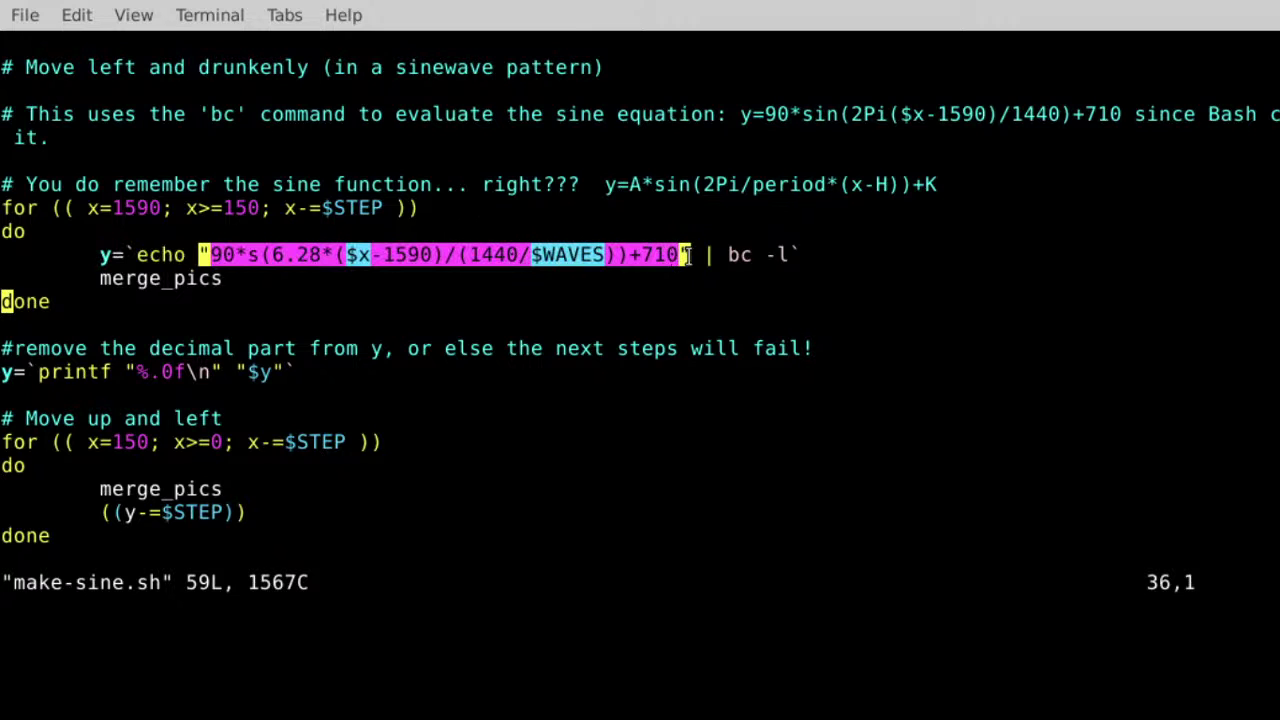
pyautogui.click(688, 255)
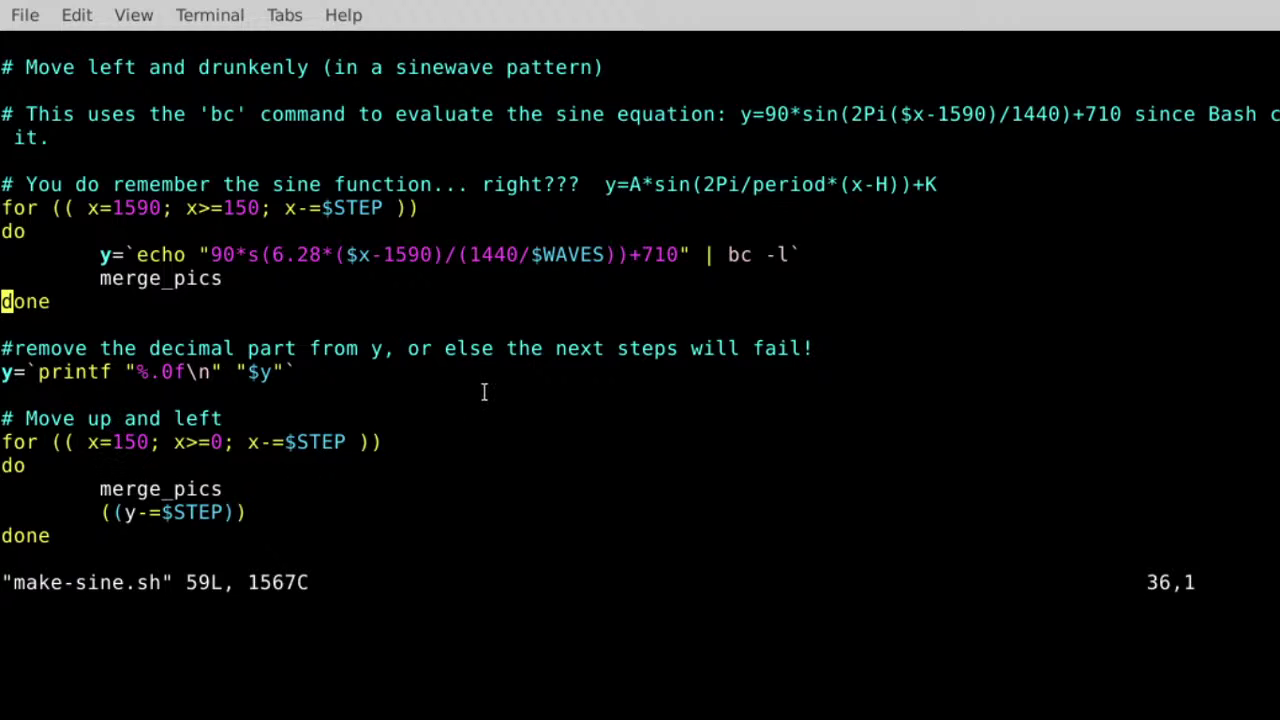
pyautogui.press('j')
pyautogui.press('j')
pyautogui.press('j')
pyautogui.press('j')
pyautogui.press('j')
pyautogui.press('j')
pyautogui.press('j')
pyautogui.press('j')
pyautogui.press('j')
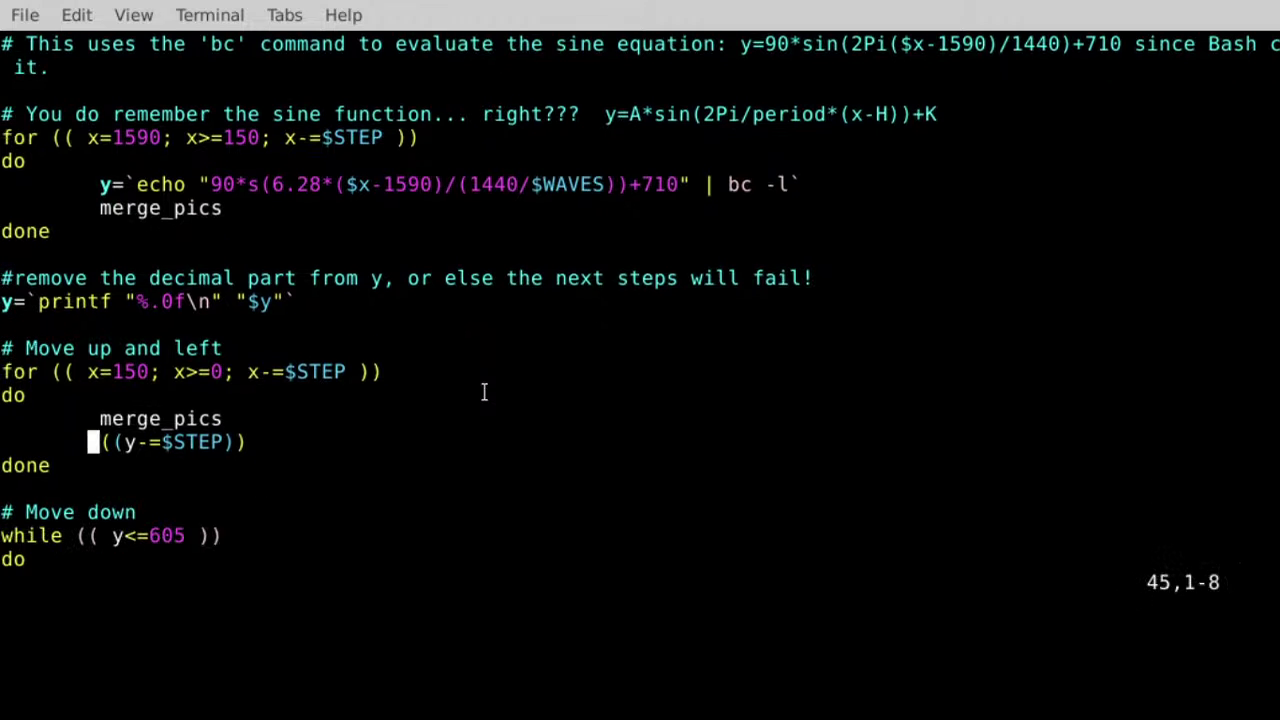
pyautogui.press('j')
pyautogui.press('j')
pyautogui.press('j')
pyautogui.press('j')
pyautogui.press('j')
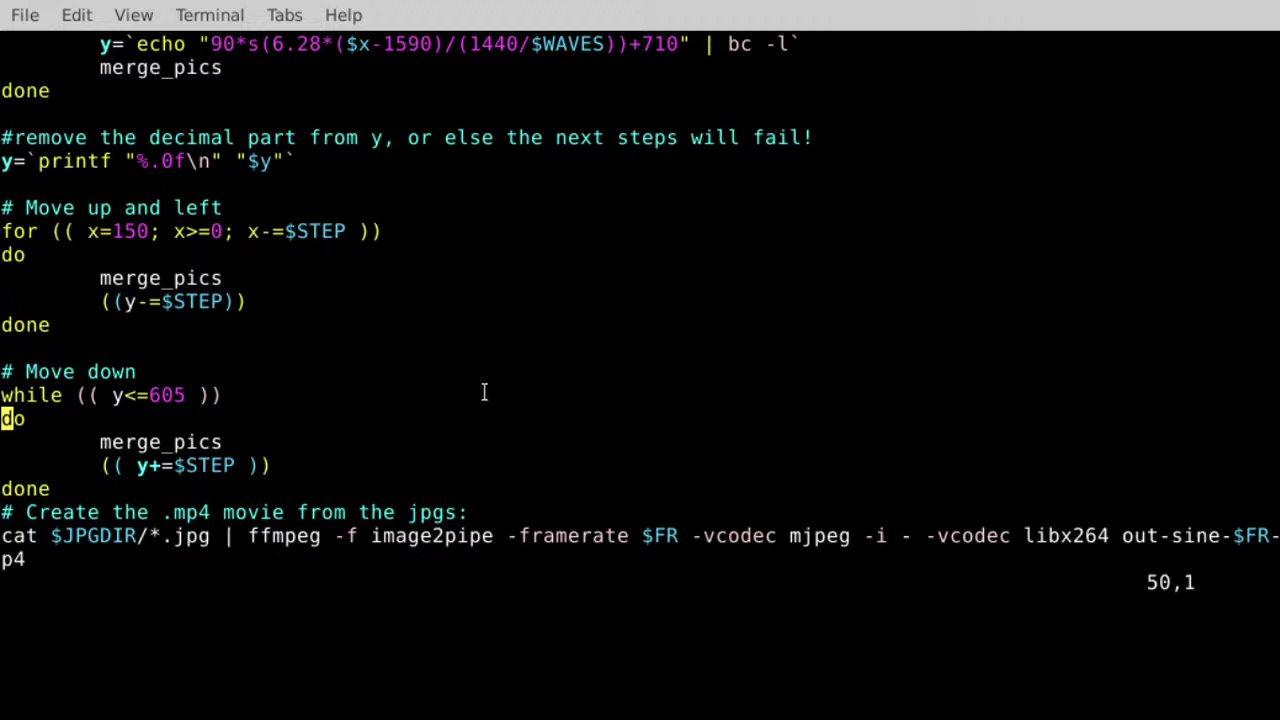
pyautogui.press('j')
pyautogui.press('j')
pyautogui.press('j')
pyautogui.press('j')
pyautogui.press('j')
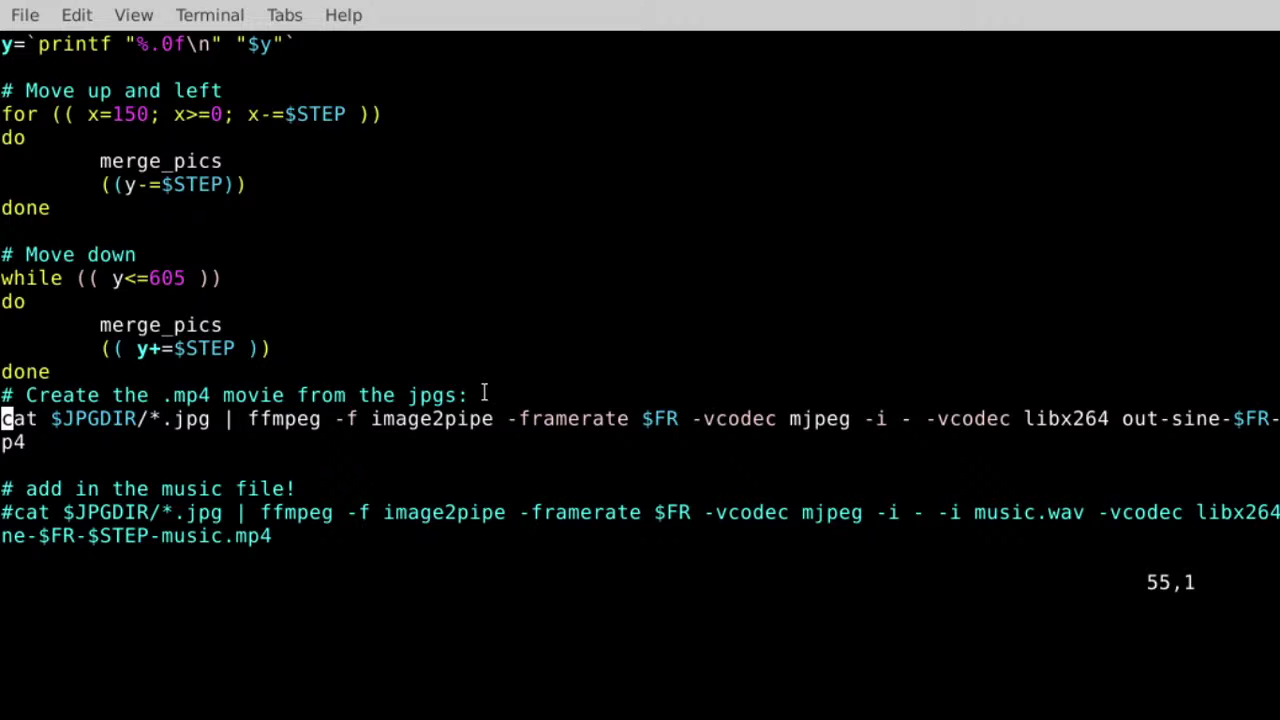
pyautogui.press('Up')
pyautogui.press('Up')
pyautogui.press('Up')
pyautogui.press('Up')
pyautogui.press('Up')
pyautogui.press('Up')
pyautogui.press('Up')
pyautogui.press('Up')
pyautogui.press('Up')
pyautogui.press('Up')
pyautogui.press('Up')
pyautogui.press('Up')
pyautogui.press('Up')
pyautogui.press('Up')
pyautogui.press('Up')
pyautogui.press('Up')
pyautogui.press('Up')
pyautogui.press('Up')
pyautogui.press('Up')
pyautogui.press('Up')
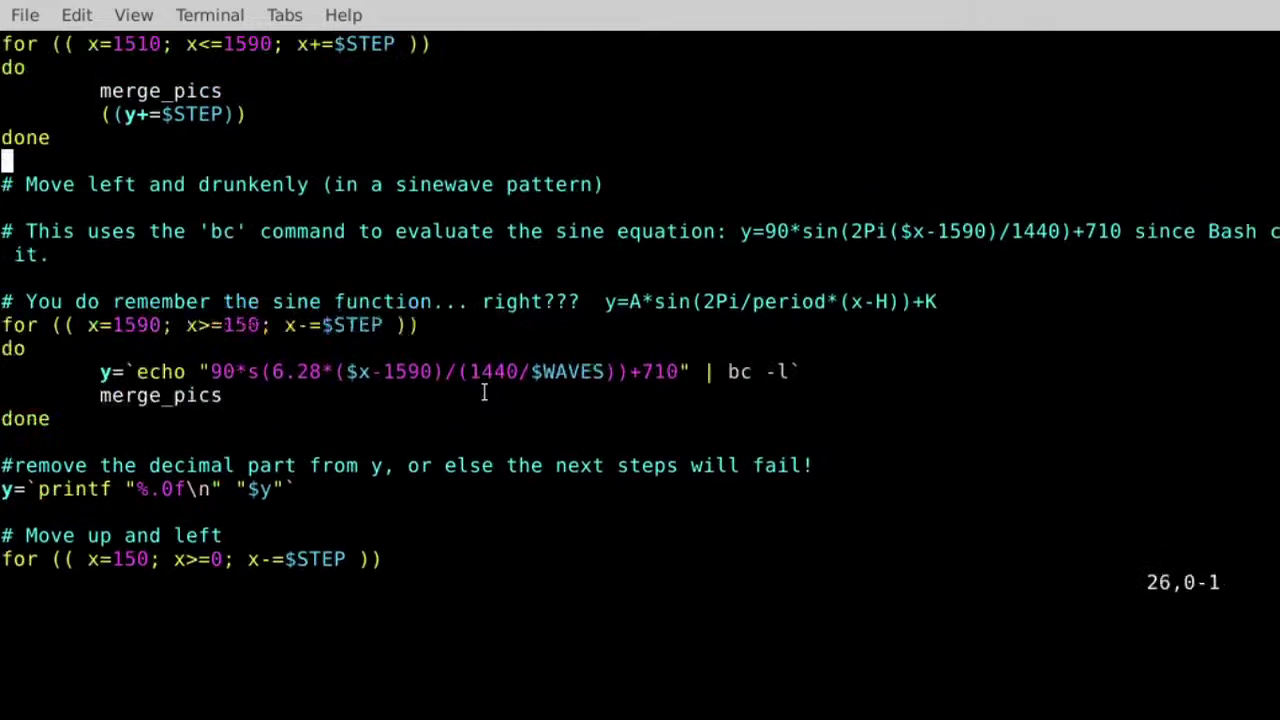
pyautogui.press('Up')
pyautogui.press('Up')
pyautogui.press('Up')
pyautogui.press('Up')
pyautogui.press('Up')
pyautogui.press('Up')
pyautogui.press('Up')
pyautogui.press('Up')
pyautogui.press('Up')
pyautogui.press('Up')
pyautogui.press('Up')
pyautogui.press('Up')
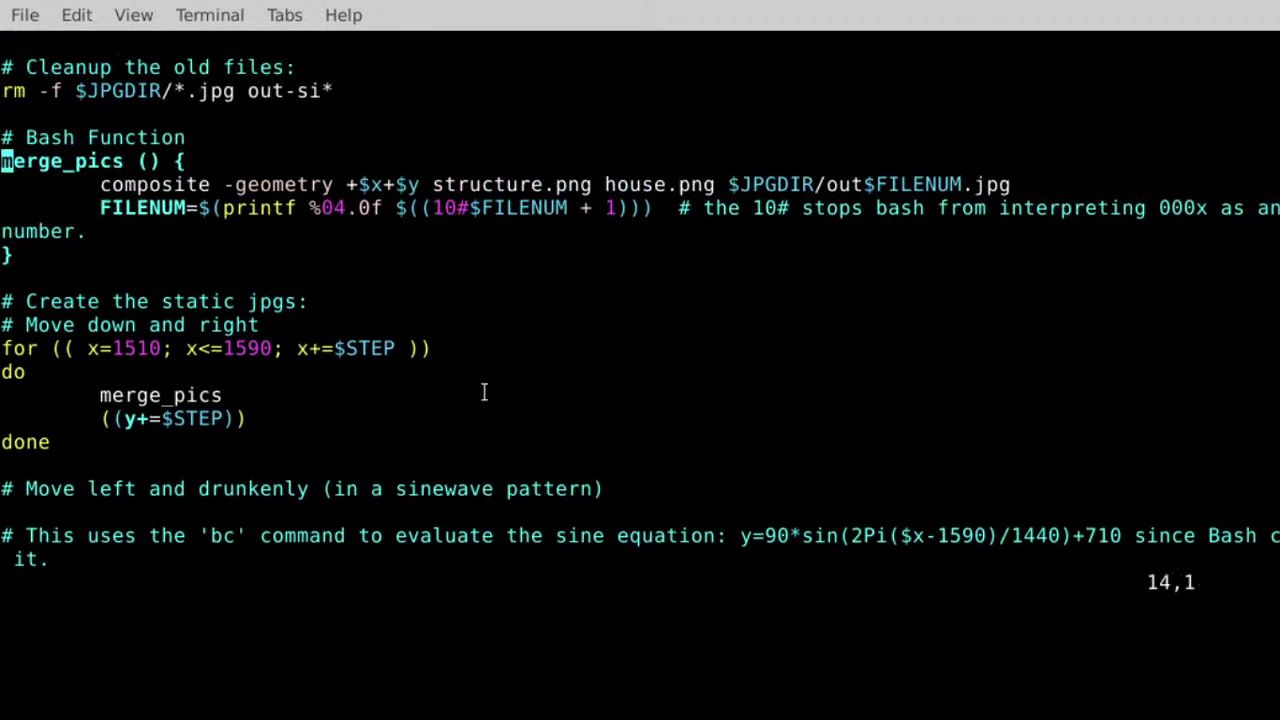
pyautogui.press('Up')
pyautogui.press('Up')
pyautogui.press('Up')
pyautogui.press('Up')
pyautogui.press('Up')
pyautogui.press('Up')
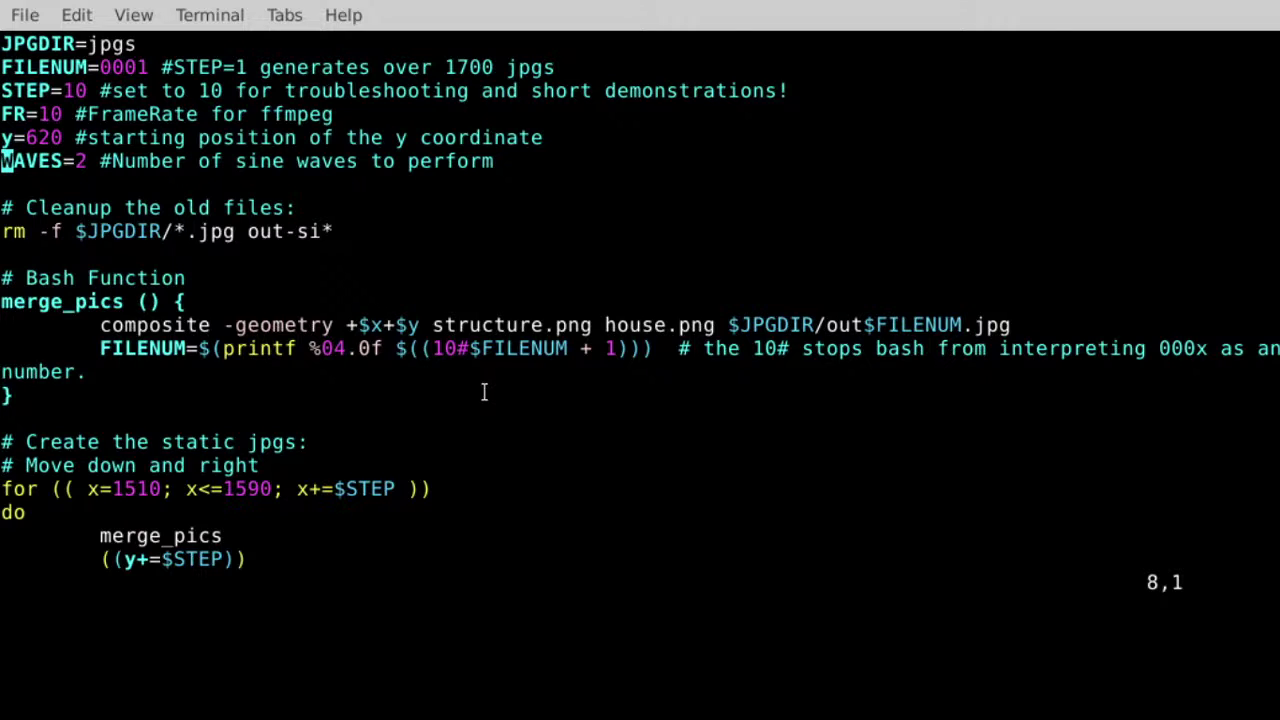
# Change FR=10 to FR=30 in make-sine.sh, then save and quit vim with :wq.
pyautogui.press('Up')
pyautogui.press('Up')
pyautogui.press('Right')
pyautogui.press('Right')
pyautogui.press('Right')
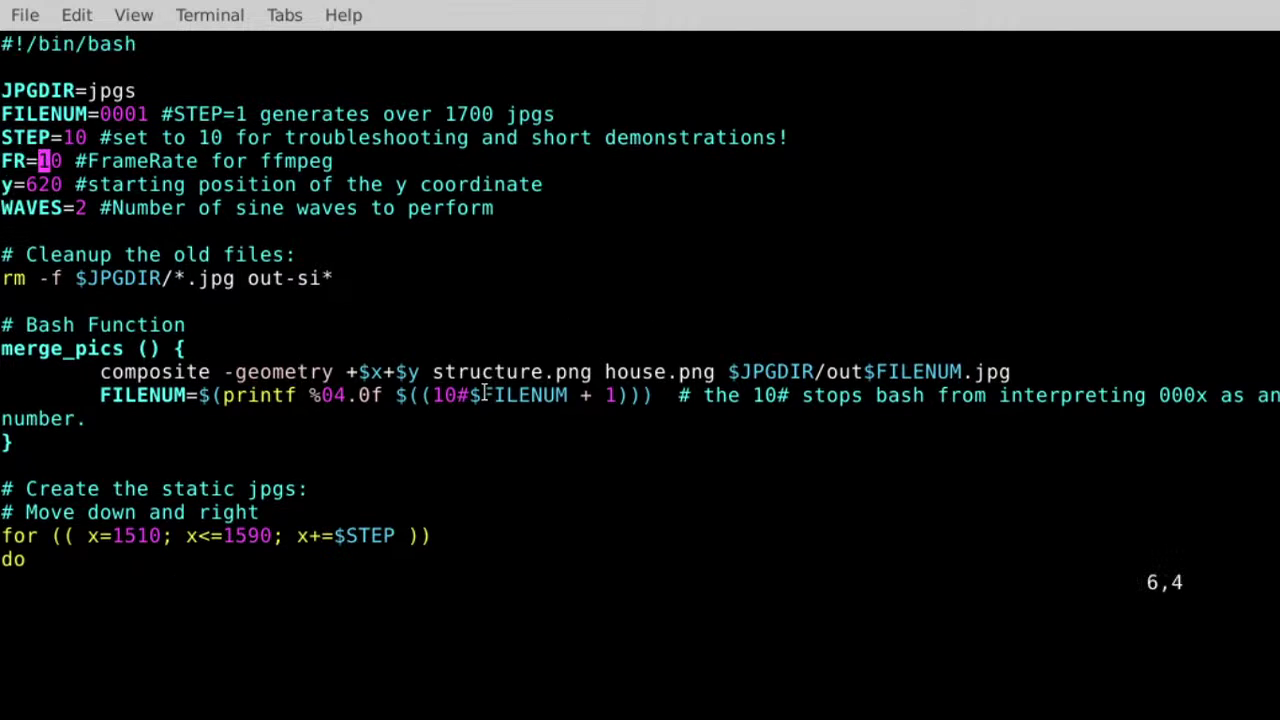
pyautogui.press('r')
pyautogui.write('3:wq')
pyautogui.press('Return')
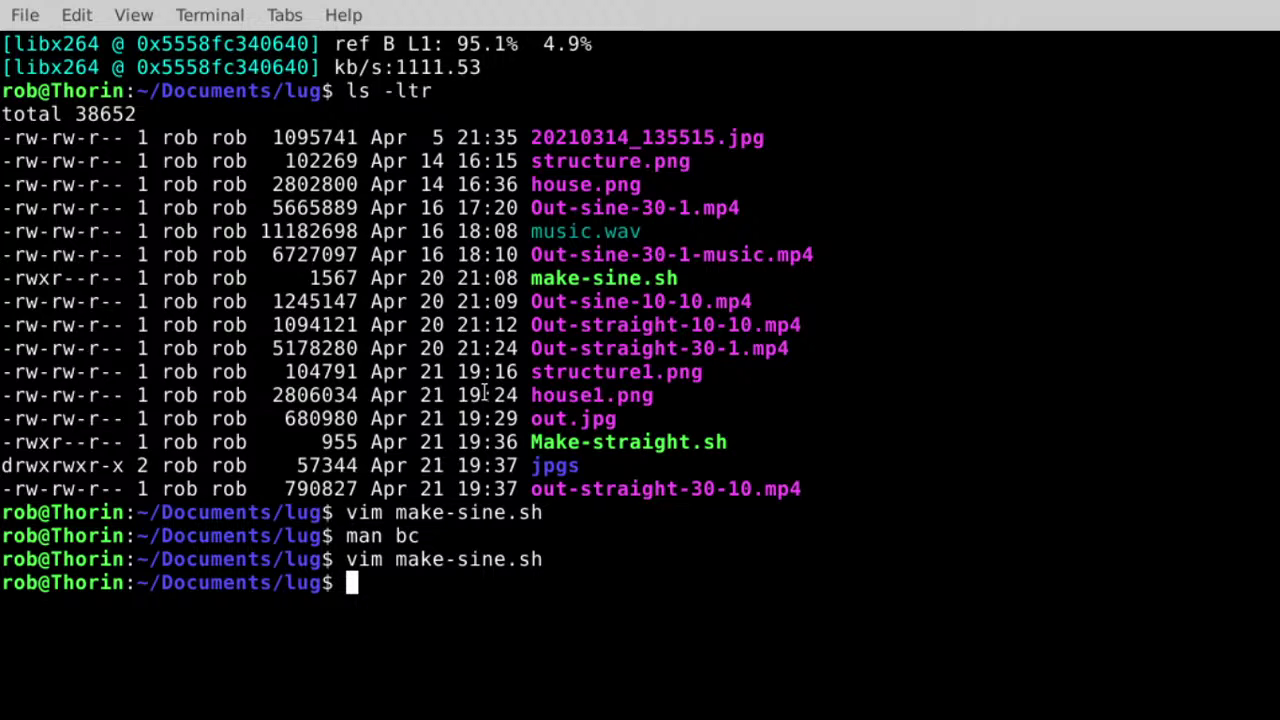
# Run ./make-sine.sh so ffmpeg encodes 176 frames into out-sine-30-10.mp4.
pyautogui.write('./ma')
pyautogui.press('Tab')
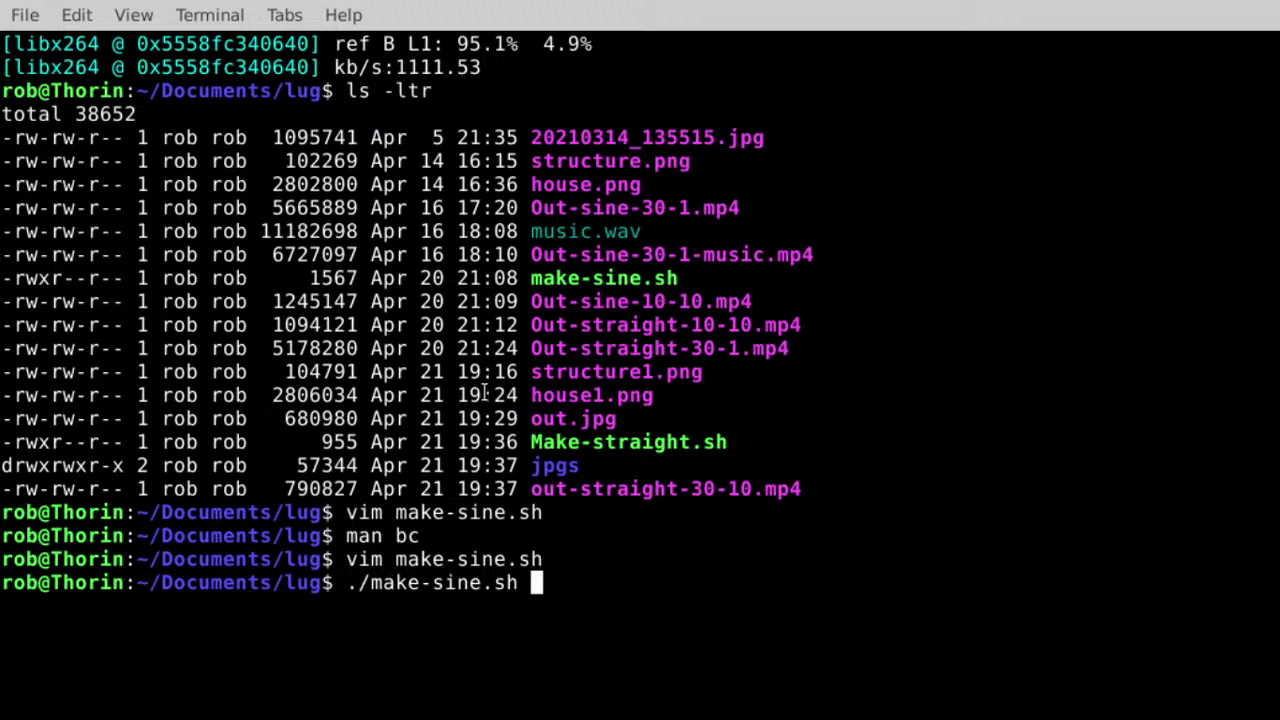
pyautogui.press('Return')
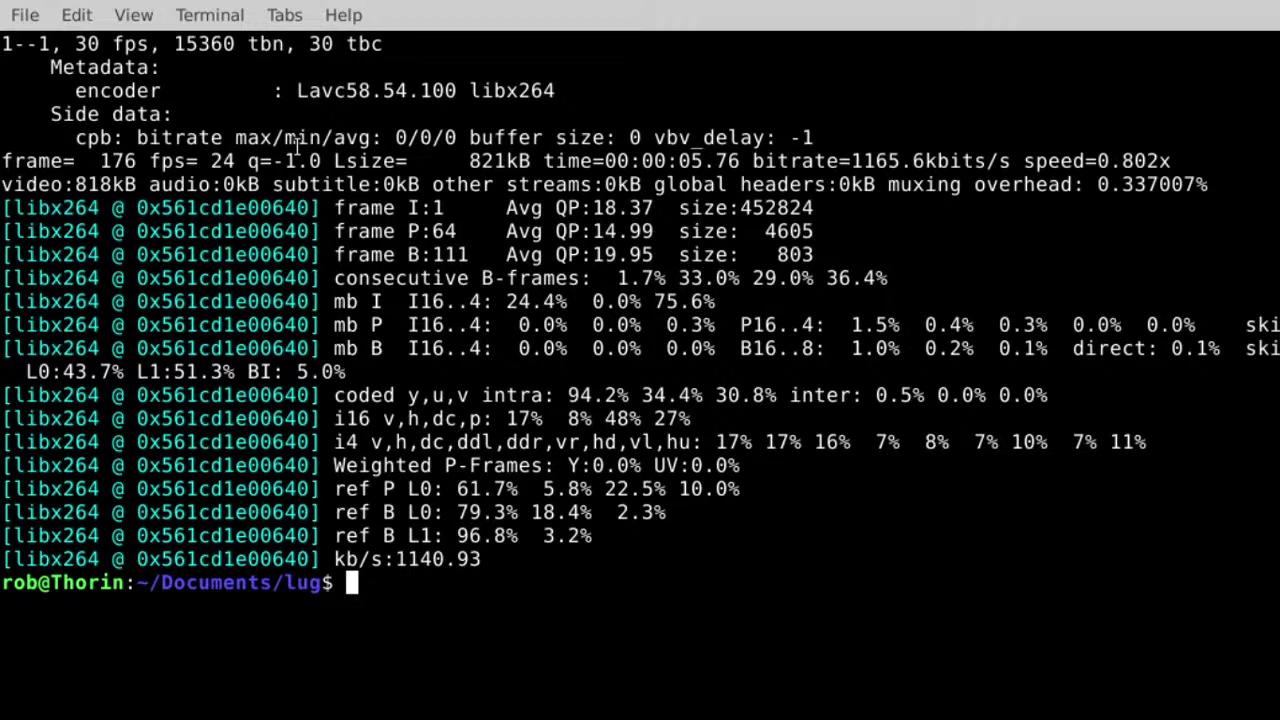
# List the folder with ls -ltrh to check the new out-sine-30-10.mp4 (821kB).
pyautogui.write('ls -ltrh')
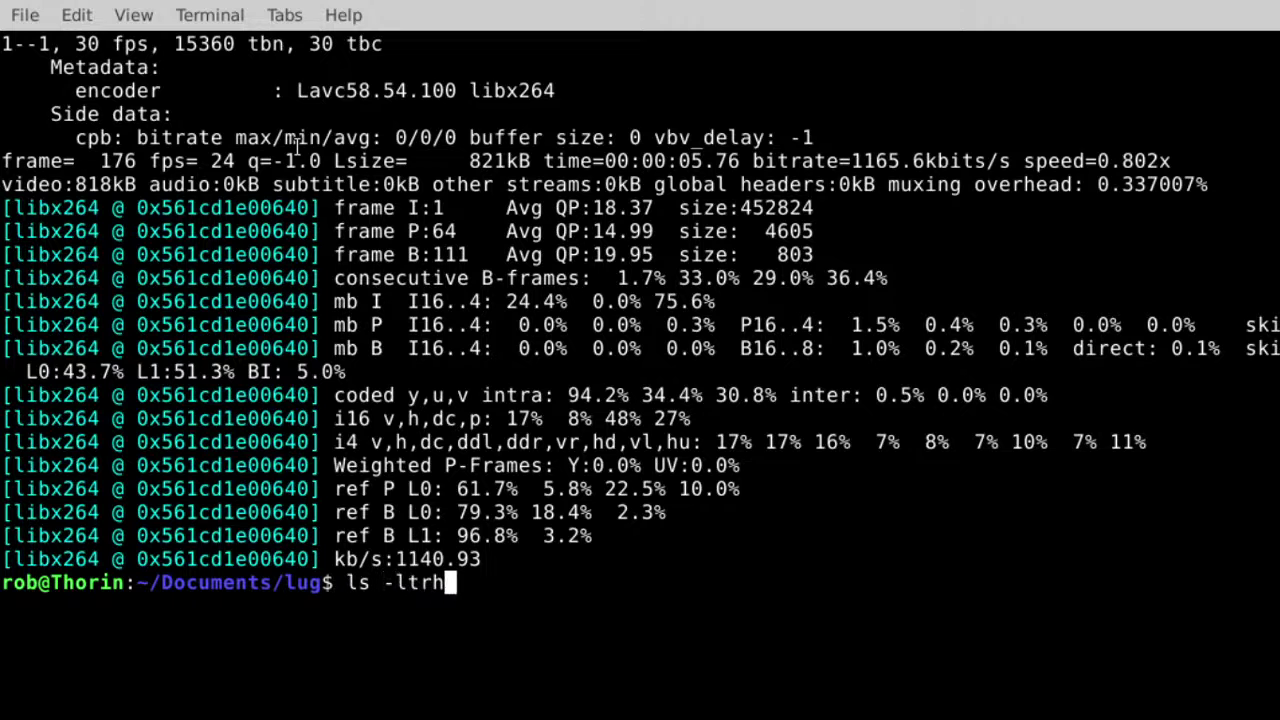
pyautogui.press('Return')
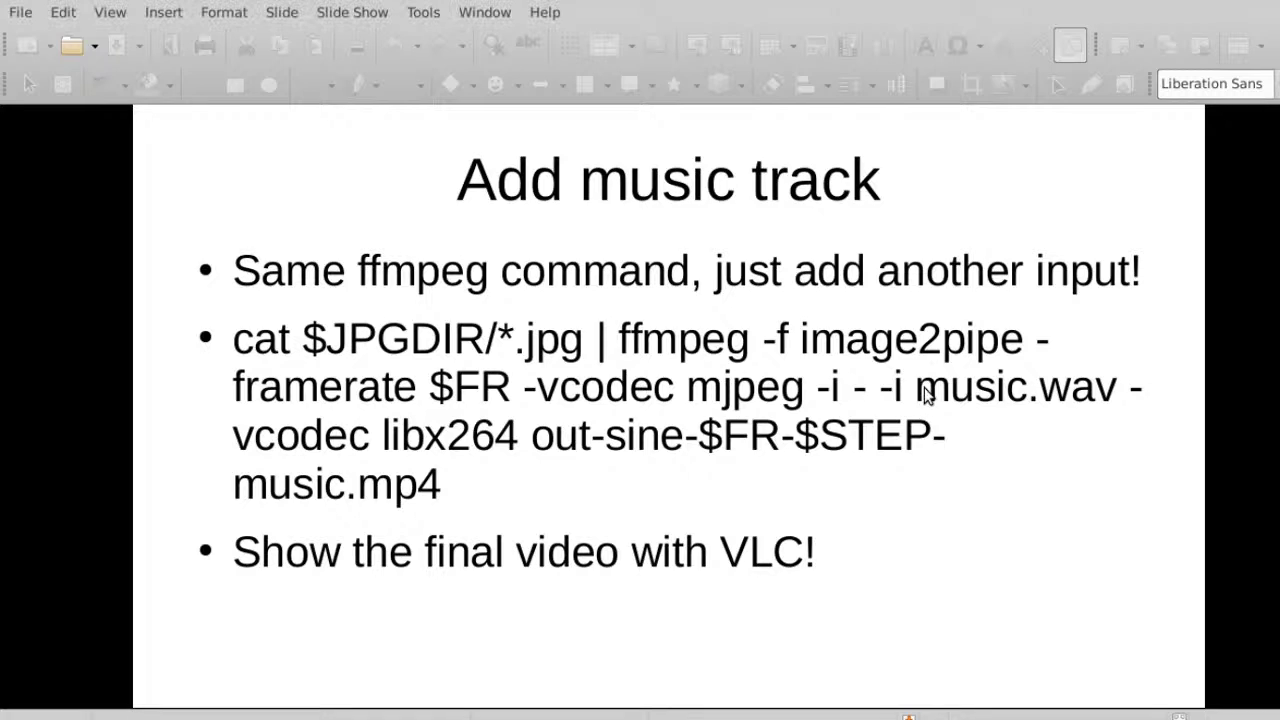
# Page to slide 14 'Add music track' and highlight '-i music.wav' in its ffmpeg command.
pyautogui.press('pagedown')
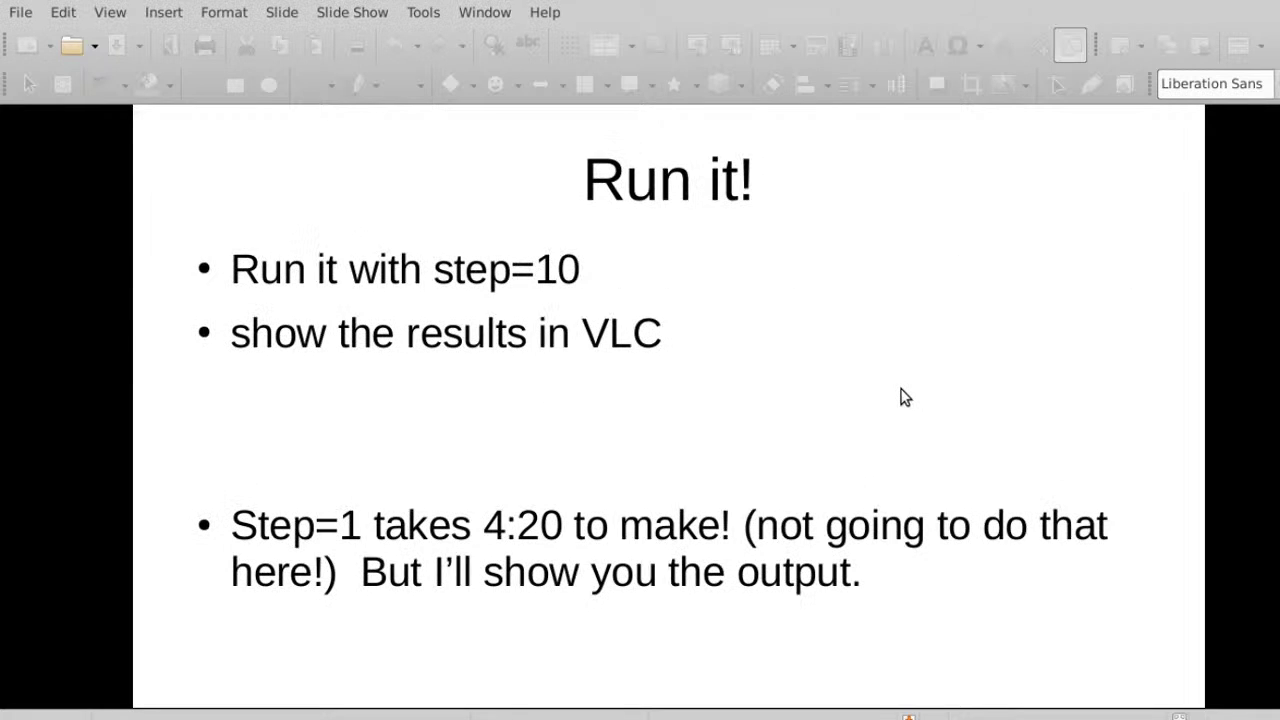
pyautogui.press('pageup')
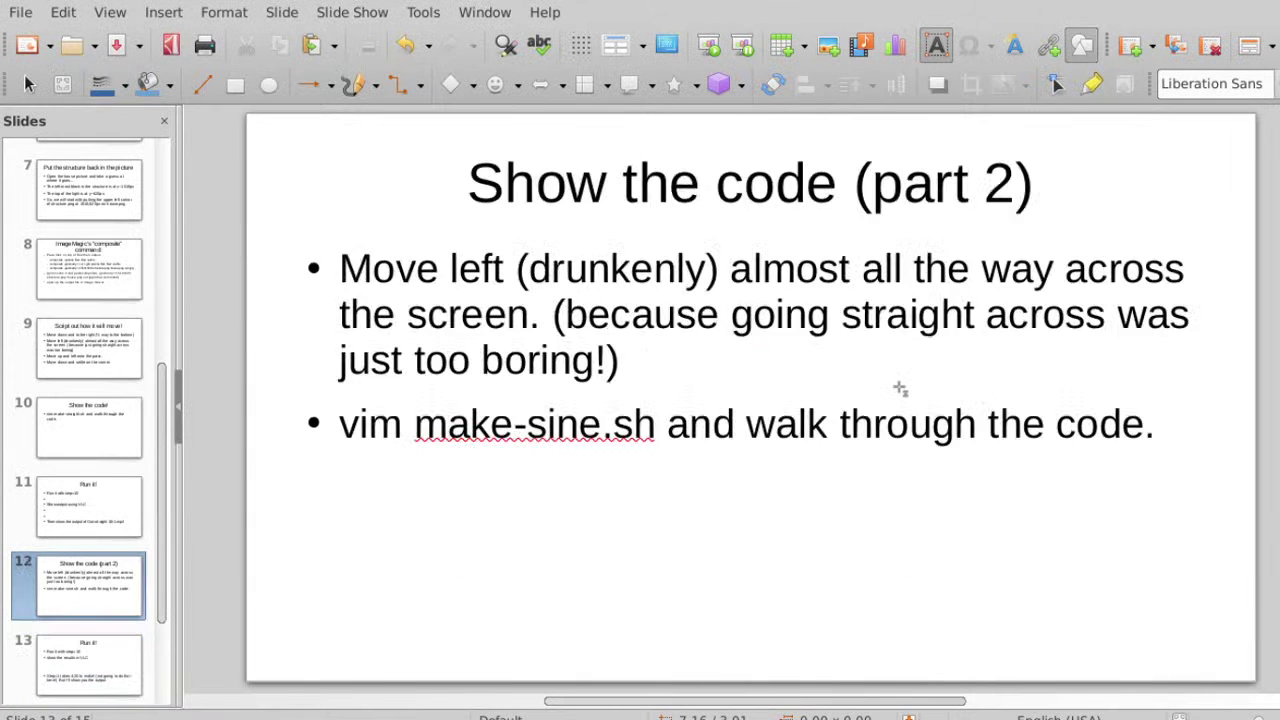
pyautogui.press('pagedown')
pyautogui.press('pagedown')
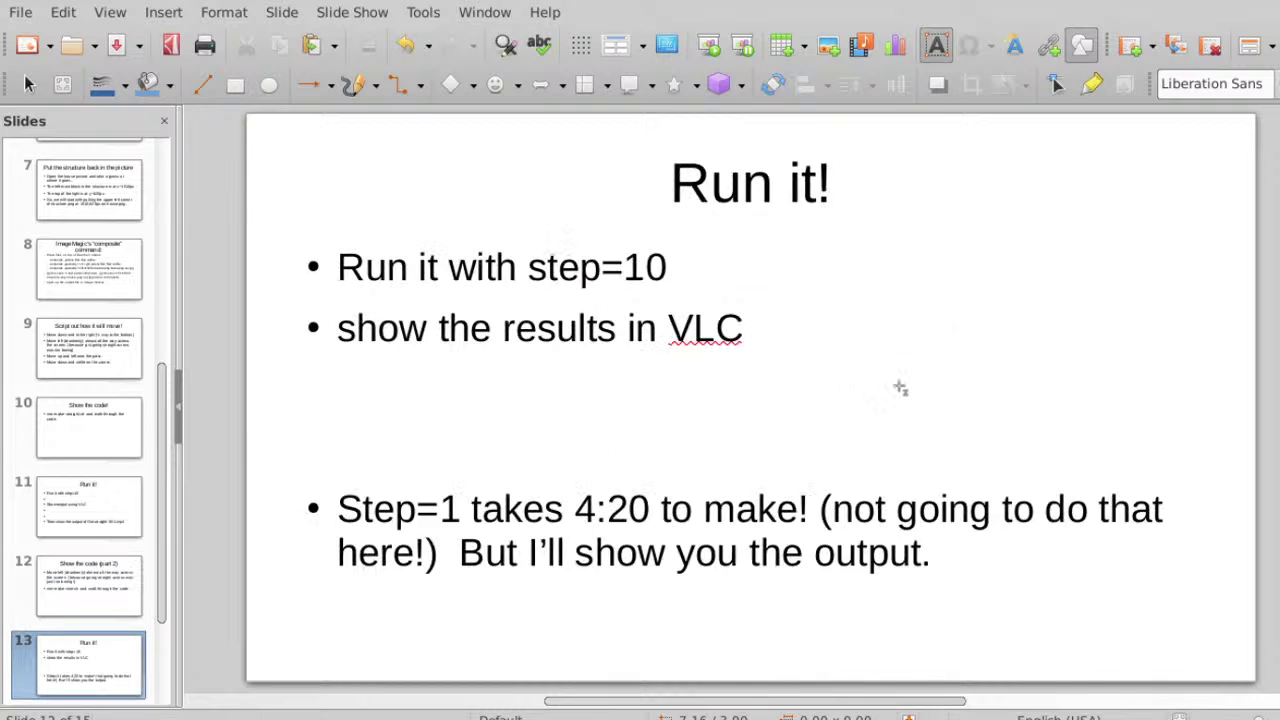
pyautogui.moveTo(947, 380); pyautogui.dragTo(1174, 378)
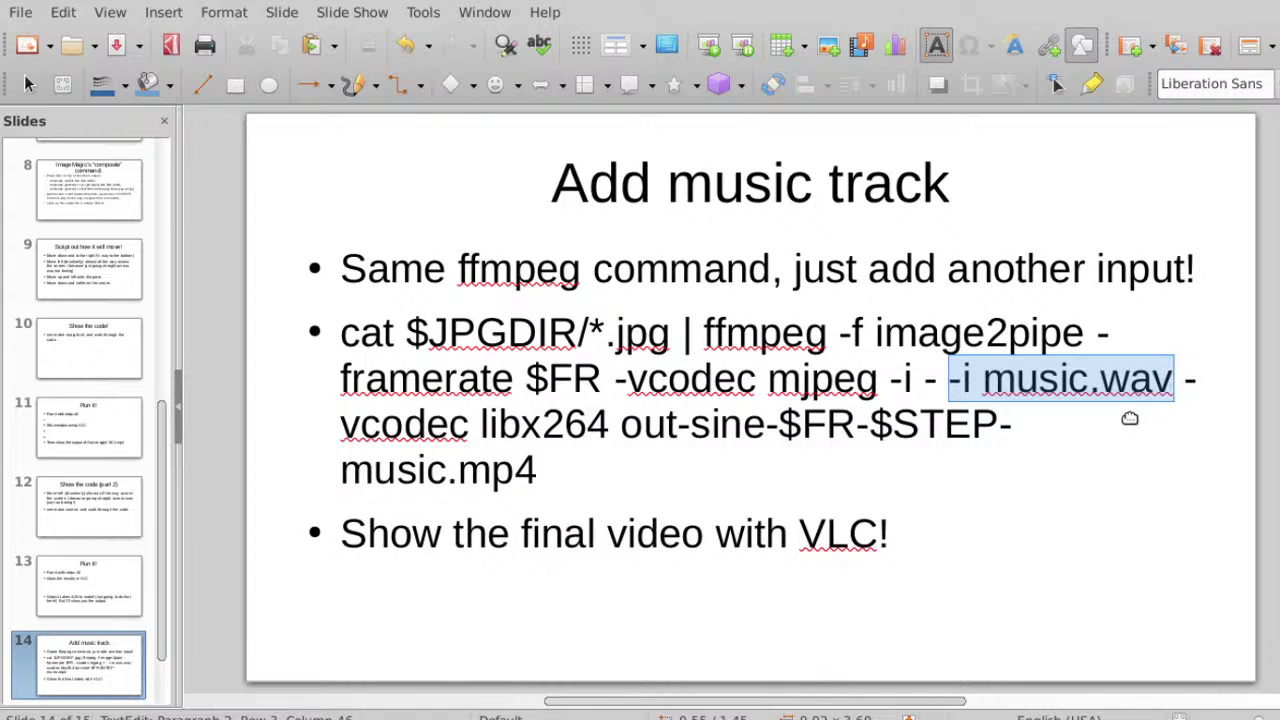